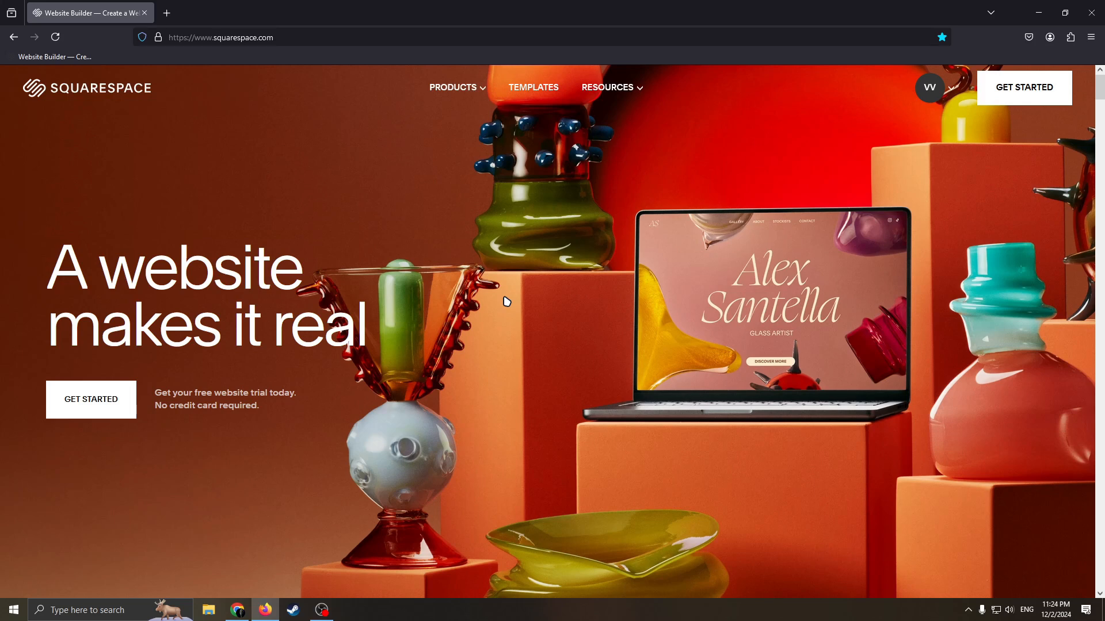
Start a new website, search the site topics for "car dealers" and submit Automobile Dealers as the topic.
{"action": "left_click", "coordinate": [953, 92]}
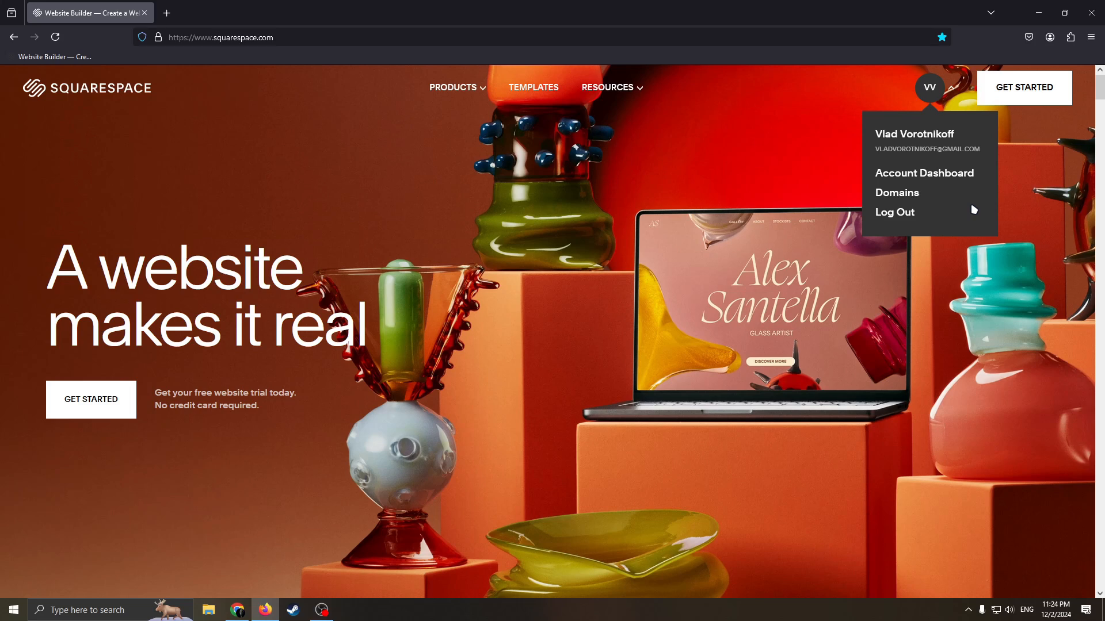
{"action": "left_click", "coordinate": [1025, 89]}
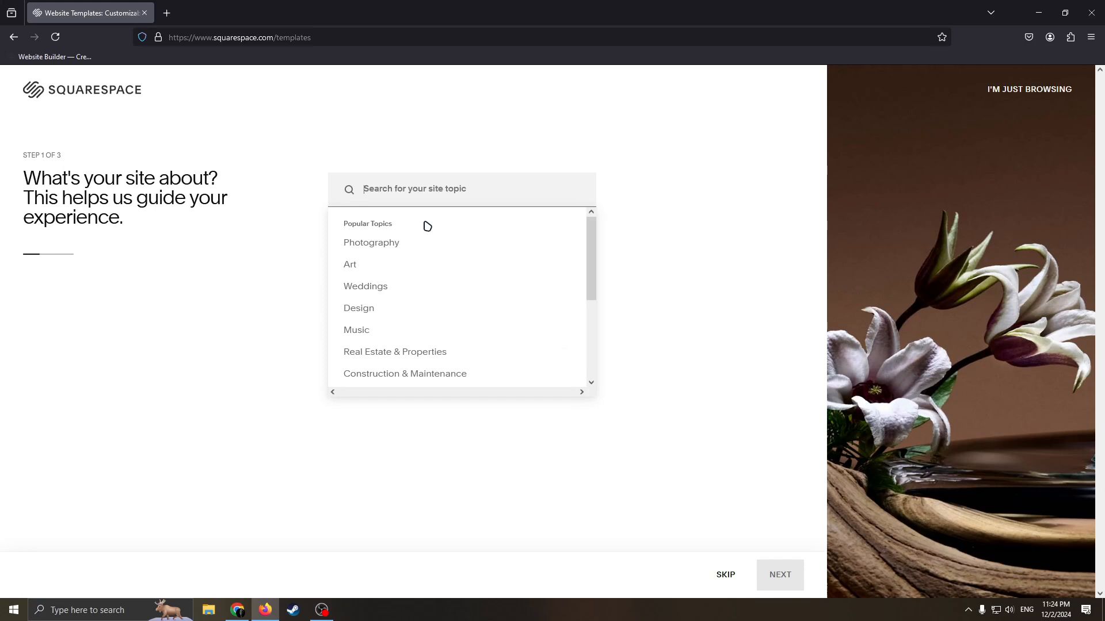
{"action": "type", "text": "car dea"}
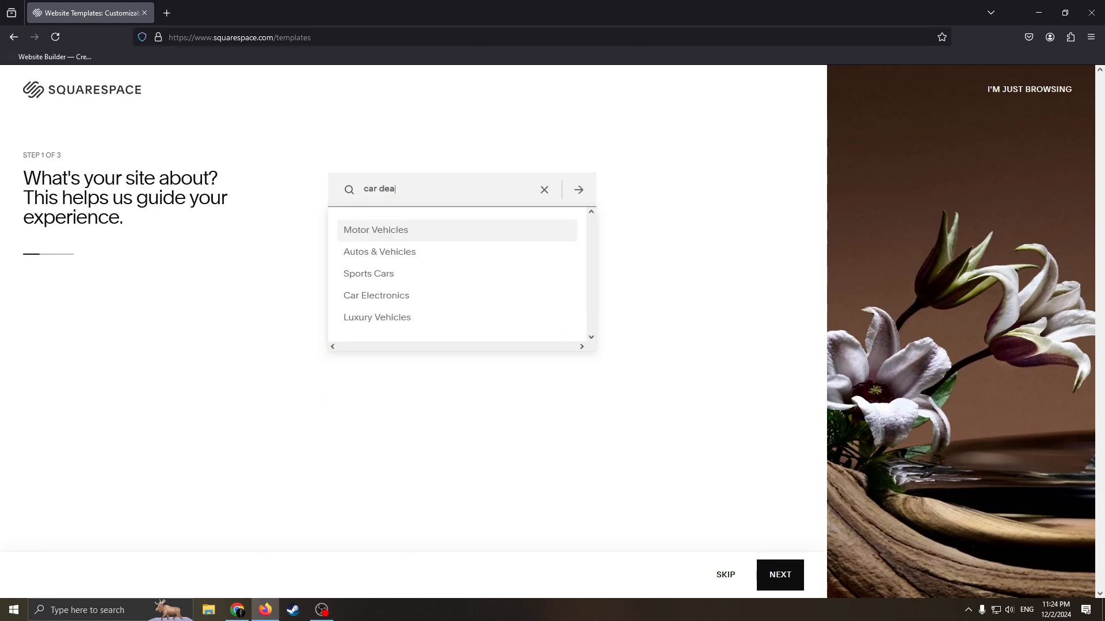
{"action": "type", "text": "lers"}
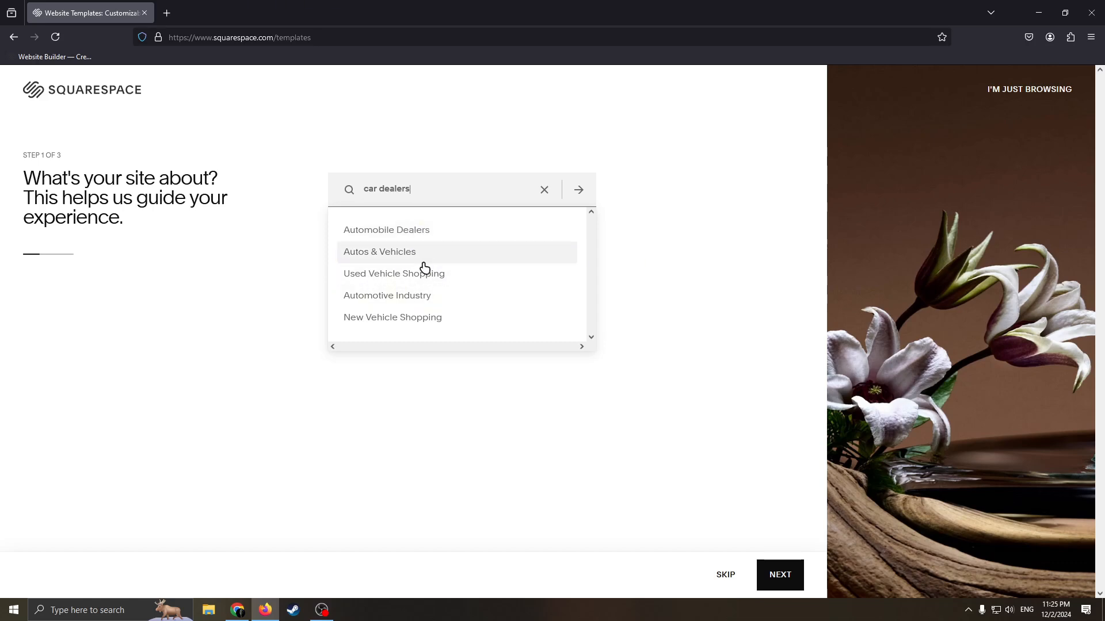
{"action": "left_click", "coordinate": [408, 232]}
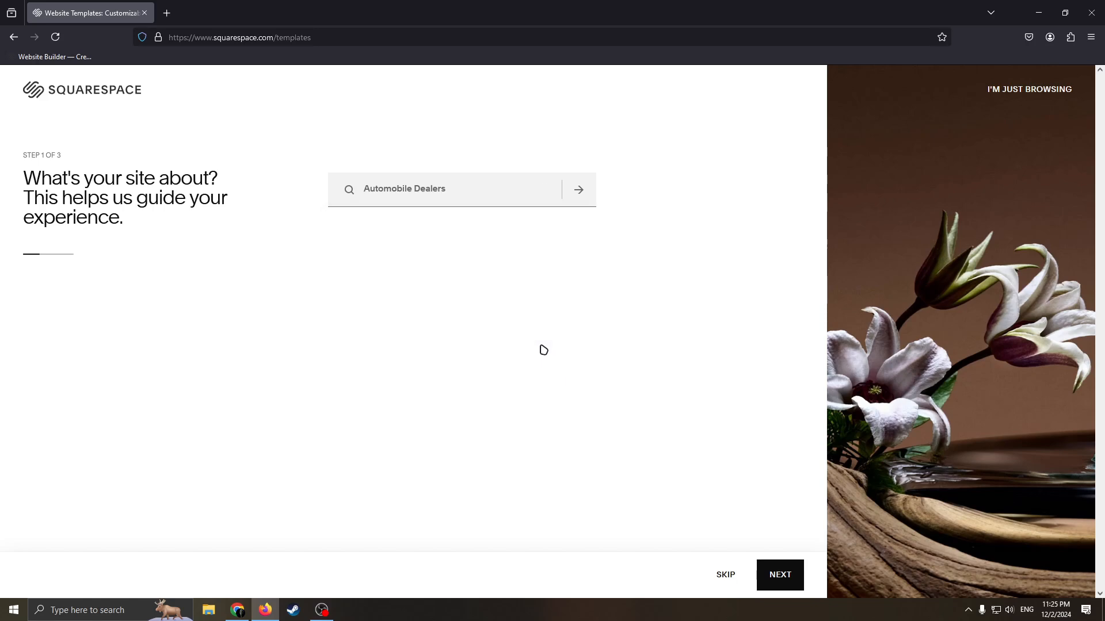
{"action": "left_click_drag", "start_coordinate": [446, 198], "coordinate": [244, 197]}
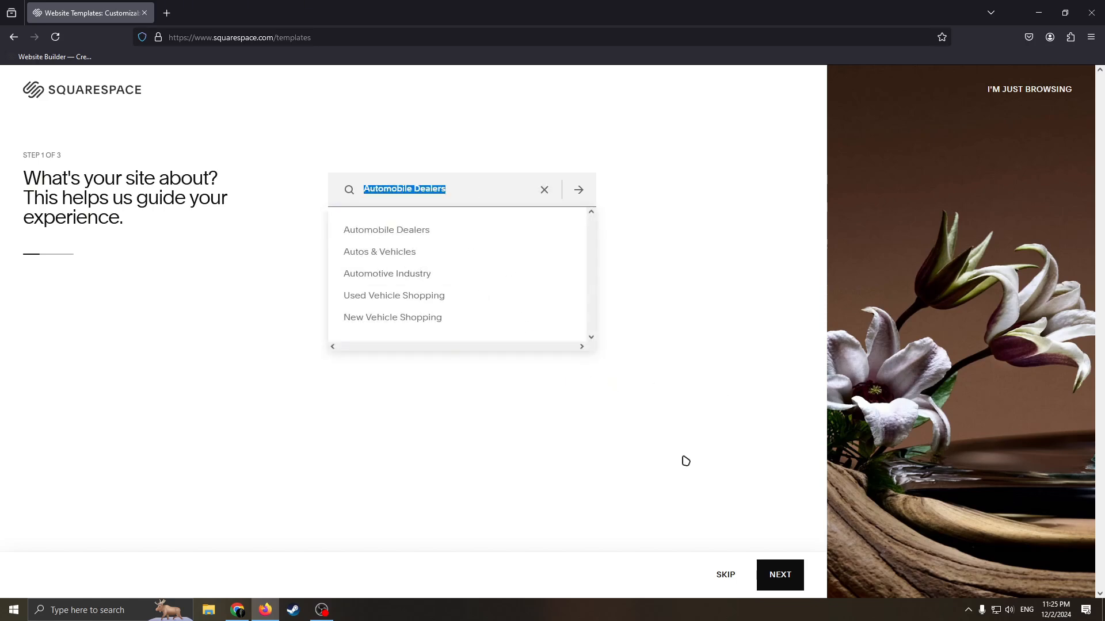
{"action": "left_click", "coordinate": [713, 477]}
{"action": "left_click", "coordinate": [779, 575]}
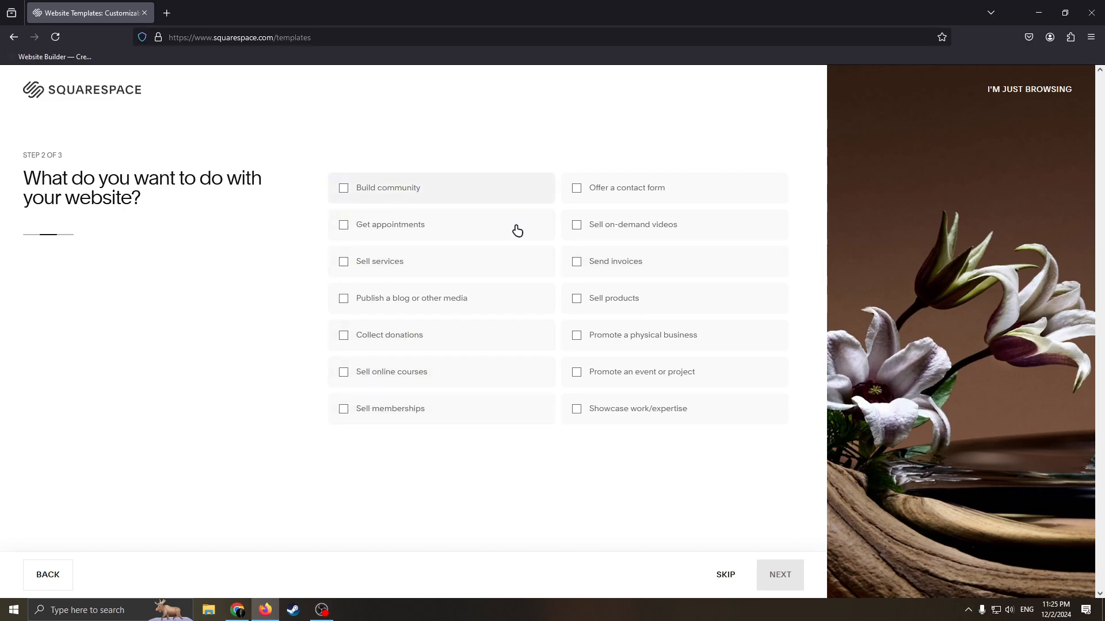
Choose "Sell products" and "Promote a physical business" as the website's purposes and continue.
{"action": "left_click", "coordinate": [591, 304]}
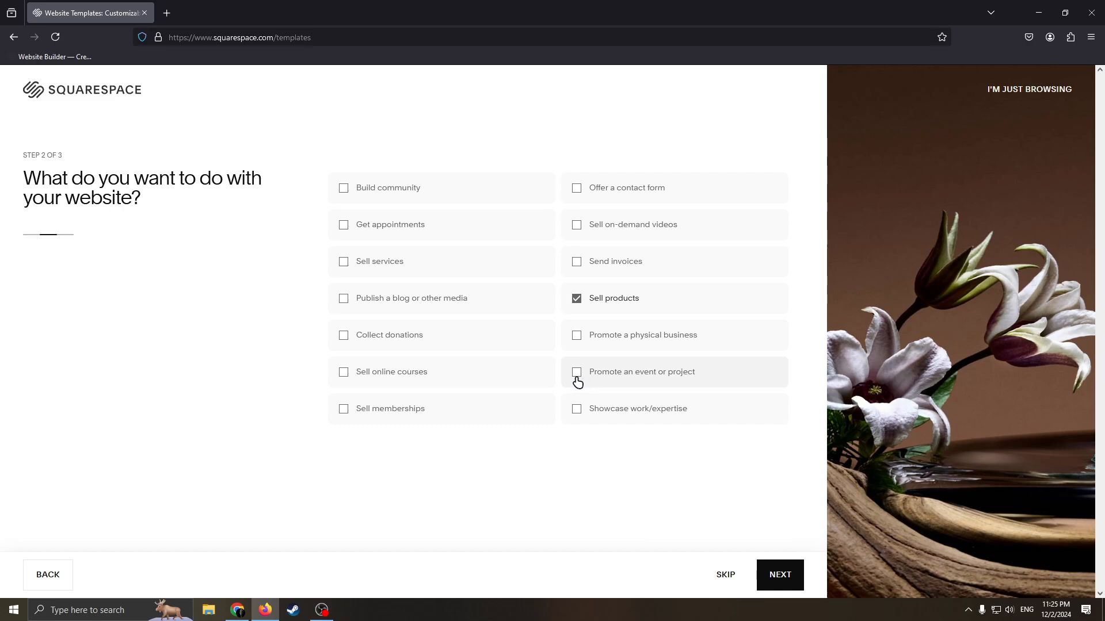
{"action": "left_click", "coordinate": [581, 338]}
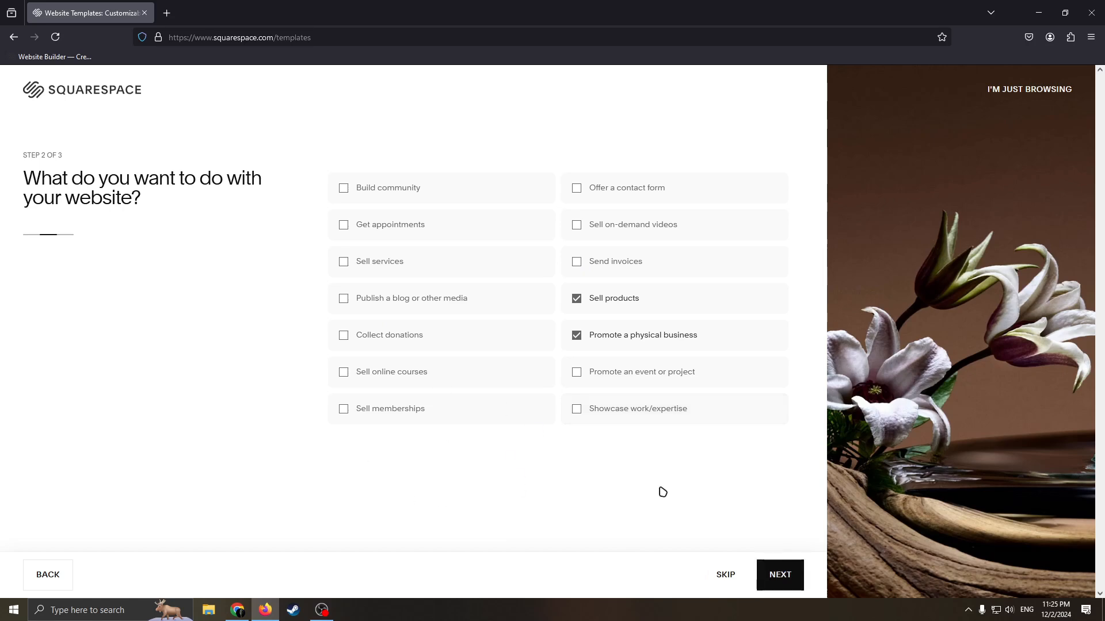
{"action": "left_click", "coordinate": [784, 570]}
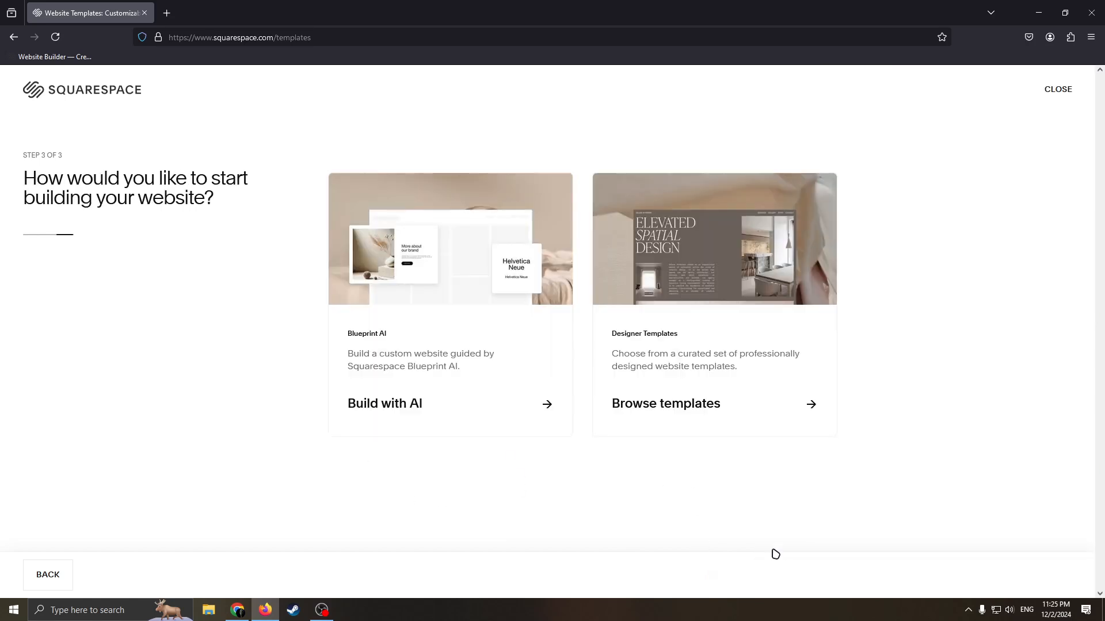
Choose to start building the website from the professionally designed templates instead of Blueprint AI.
{"action": "triple_click", "coordinate": [207, 190]}
{"action": "left_click", "coordinate": [229, 174]}
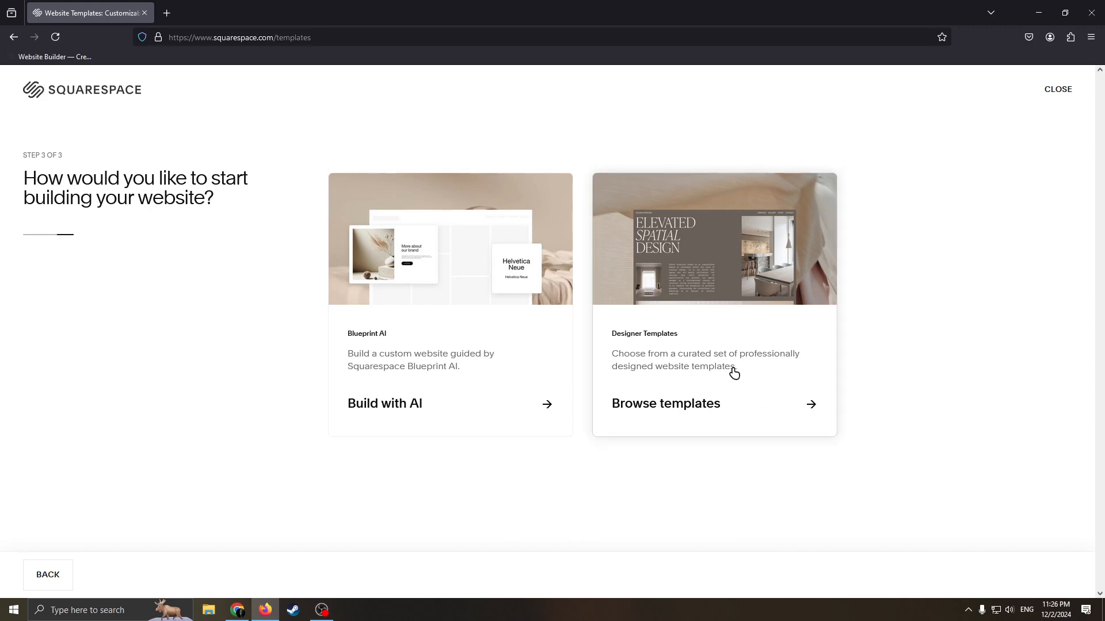
{"action": "left_click", "coordinate": [702, 352]}
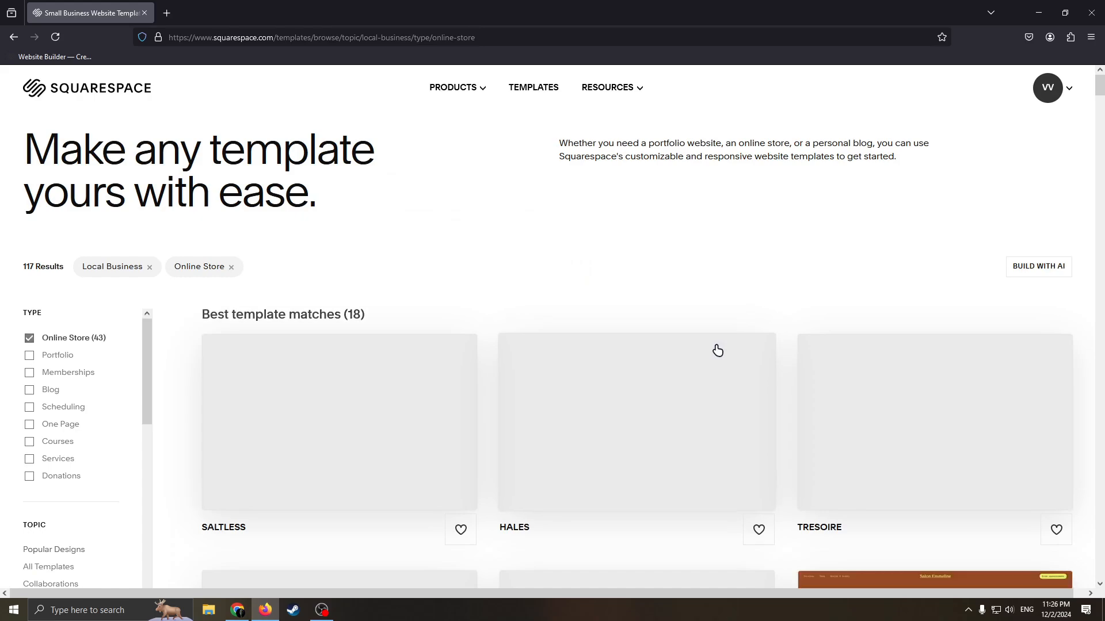
Examine the Local Business online store templates for a design that suits a car dealership.
{"action": "scroll", "coordinate": [575, 314], "scroll_direction": "down", "scroll_amount": 2}
{"action": "scroll", "coordinate": [561, 270], "scroll_direction": "down", "scroll_amount": 2}
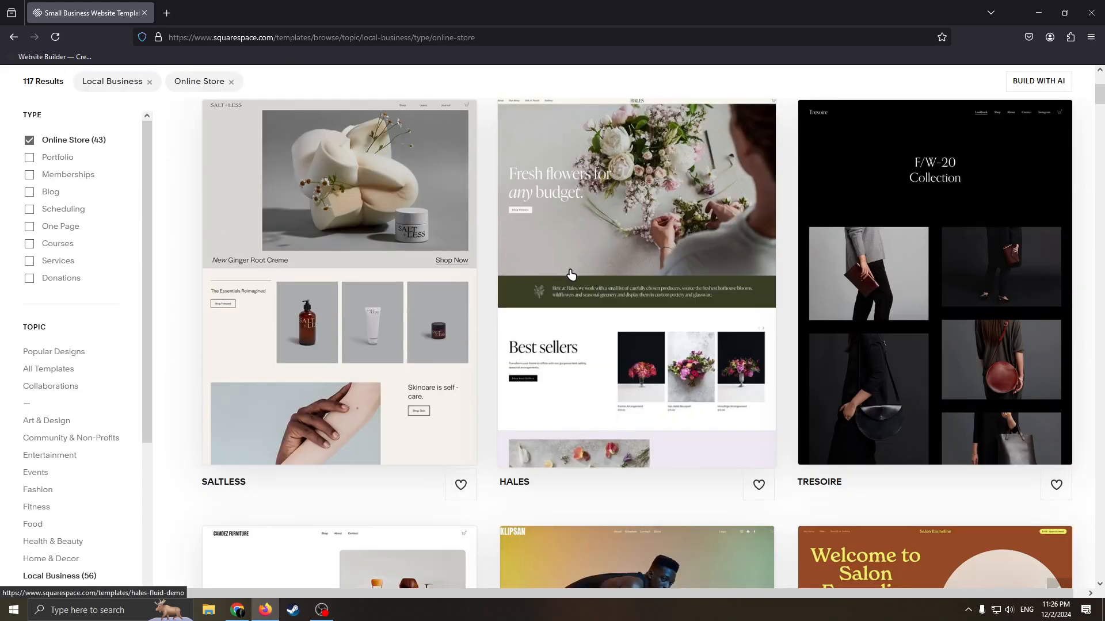
{"action": "scroll", "coordinate": [552, 338], "scroll_direction": "up", "scroll_amount": 4}
{"action": "scroll", "coordinate": [495, 333], "scroll_direction": "down", "scroll_amount": 8}
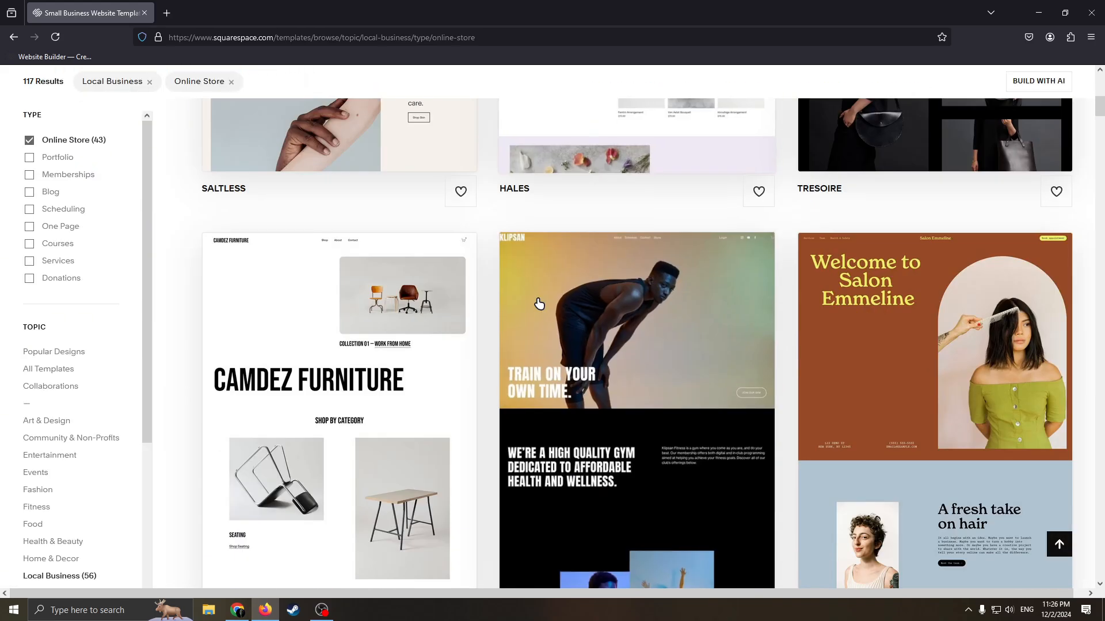
{"action": "scroll", "coordinate": [660, 349], "scroll_direction": "down", "scroll_amount": 4}
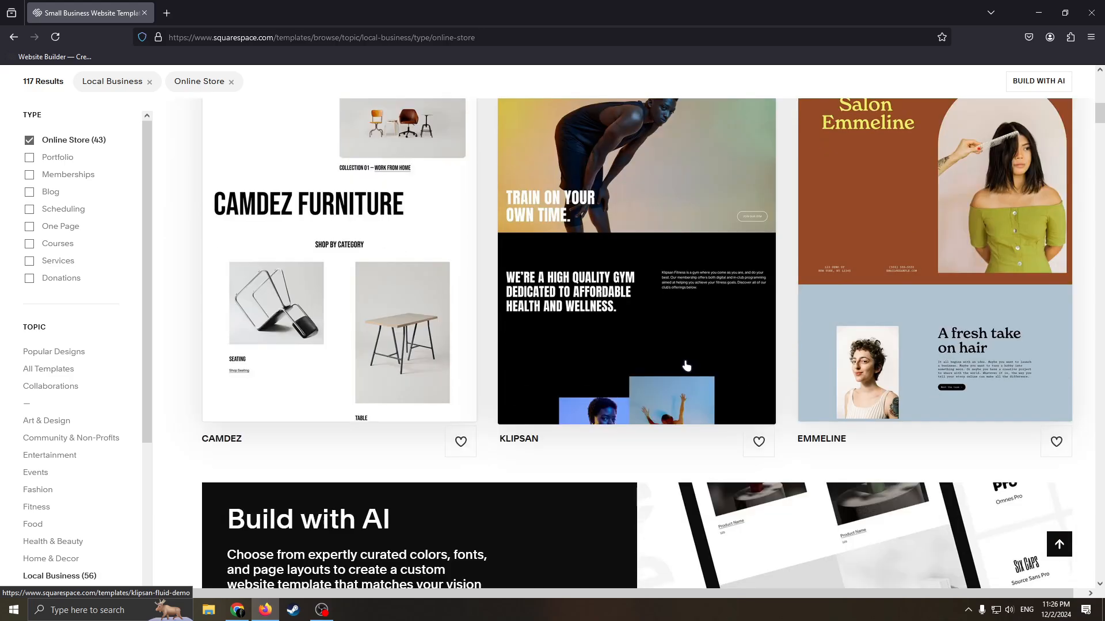
{"action": "scroll", "coordinate": [645, 299], "scroll_direction": "up", "scroll_amount": 11}
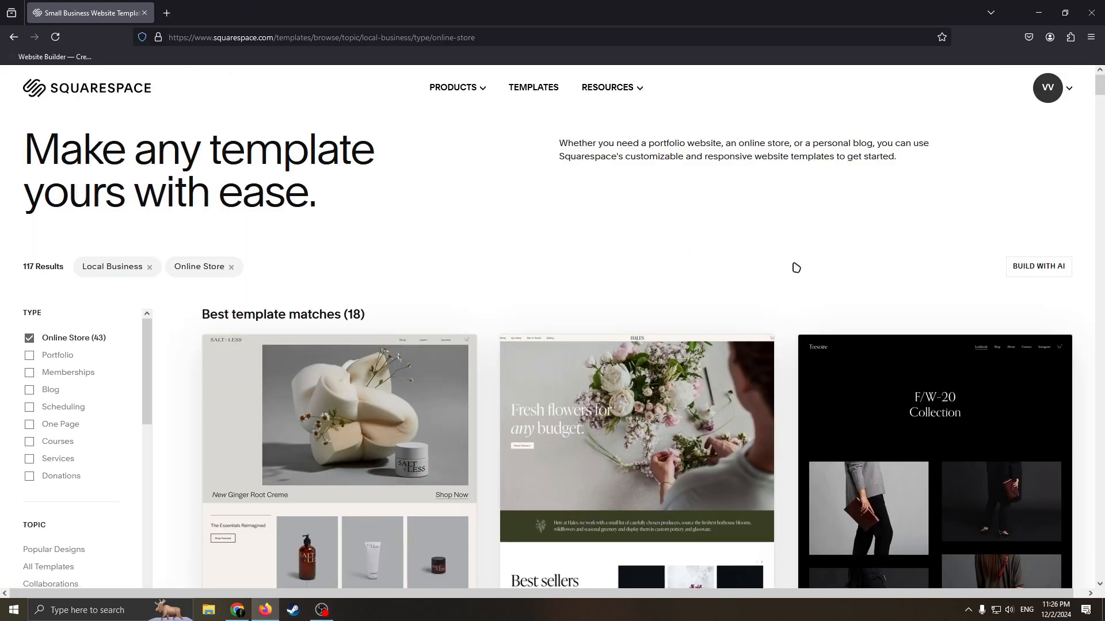
{"action": "scroll", "coordinate": [735, 288], "scroll_direction": "down", "scroll_amount": 15}
{"action": "scroll", "coordinate": [34, 419], "scroll_direction": "down", "scroll_amount": 4}
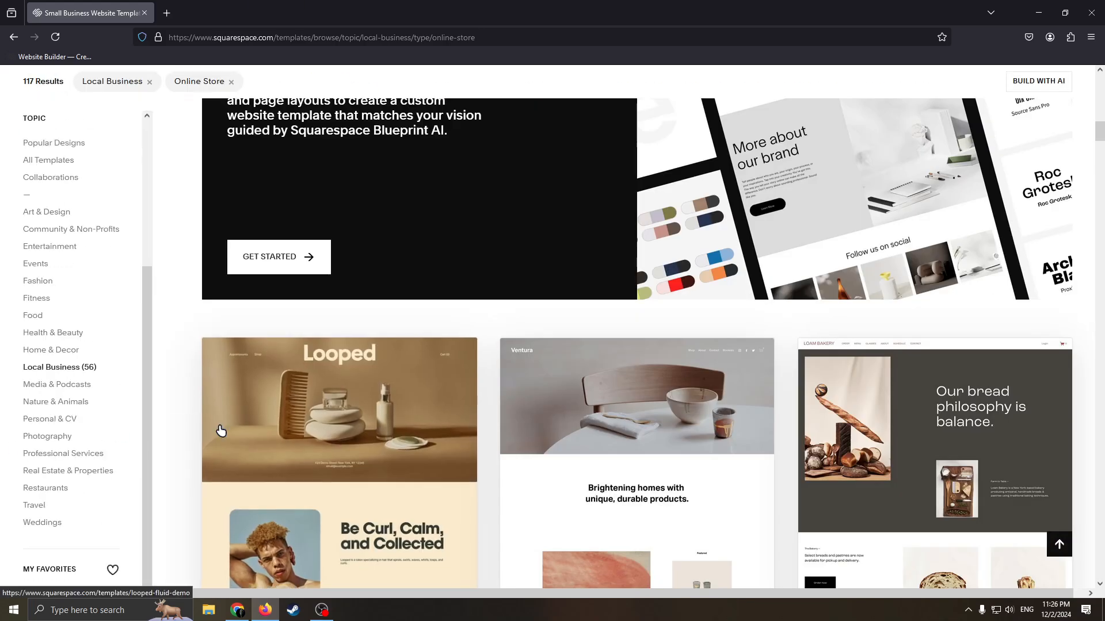
{"action": "scroll", "coordinate": [126, 397], "scroll_direction": "up", "scroll_amount": 11}
{"action": "scroll", "coordinate": [575, 333], "scroll_direction": "down", "scroll_amount": 3}
{"action": "scroll", "coordinate": [575, 333], "scroll_direction": "down", "scroll_amount": 12}
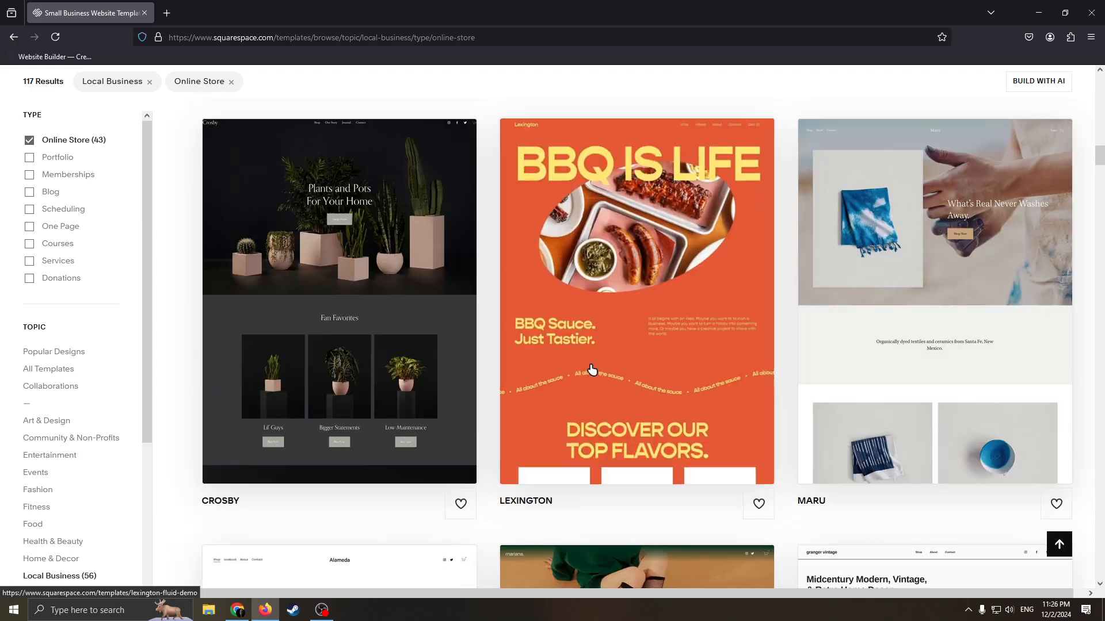
{"action": "scroll", "coordinate": [659, 321], "scroll_direction": "down", "scroll_amount": 18}
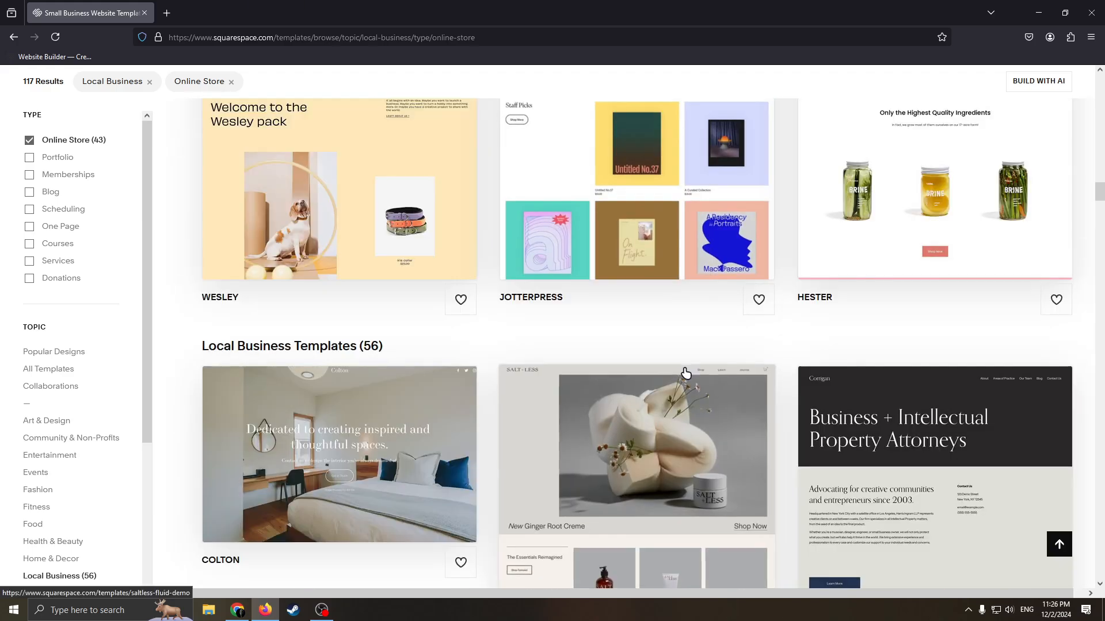
{"action": "scroll", "coordinate": [673, 318], "scroll_direction": "down", "scroll_amount": 16}
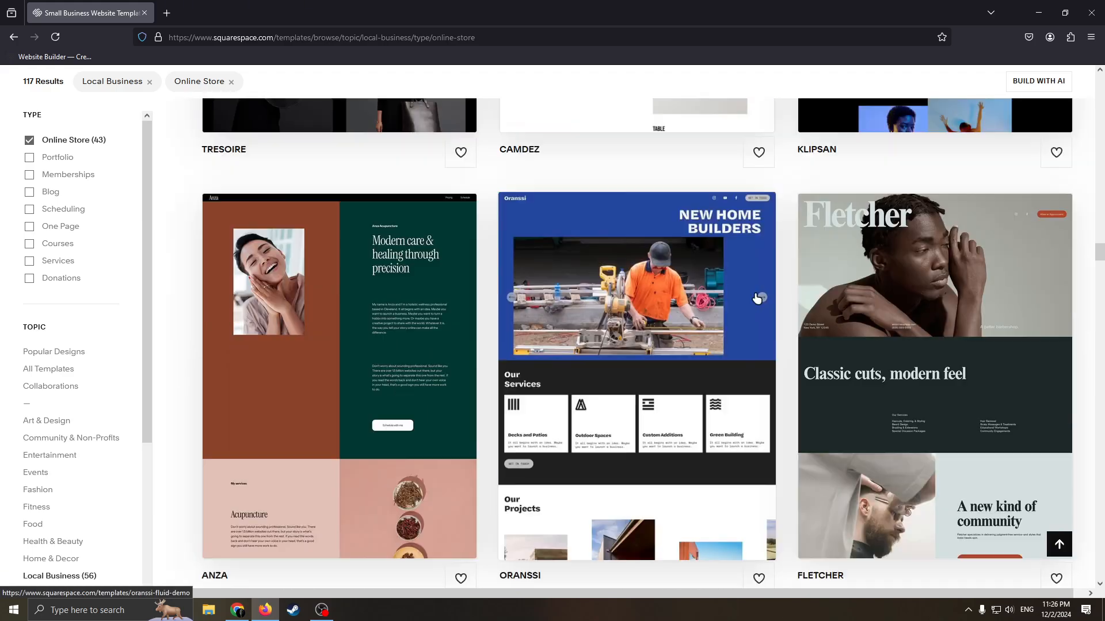
{"action": "scroll", "coordinate": [774, 352], "scroll_direction": "down", "scroll_amount": 6}
{"action": "scroll", "coordinate": [724, 343], "scroll_direction": "up", "scroll_amount": 6}
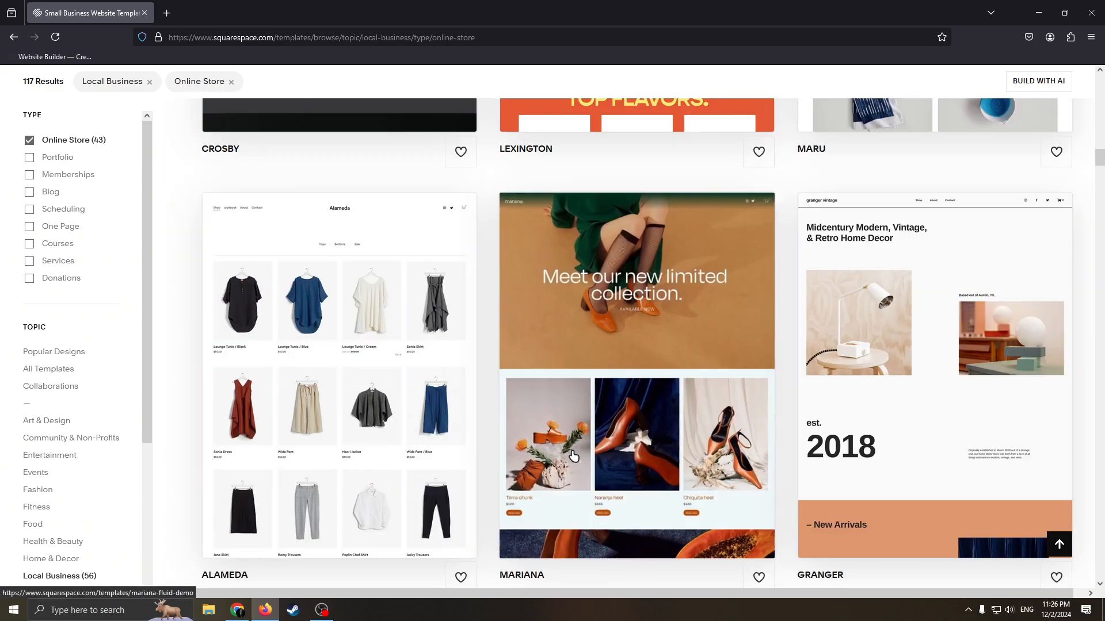
{"action": "scroll", "coordinate": [605, 417], "scroll_direction": "up", "scroll_amount": 15}
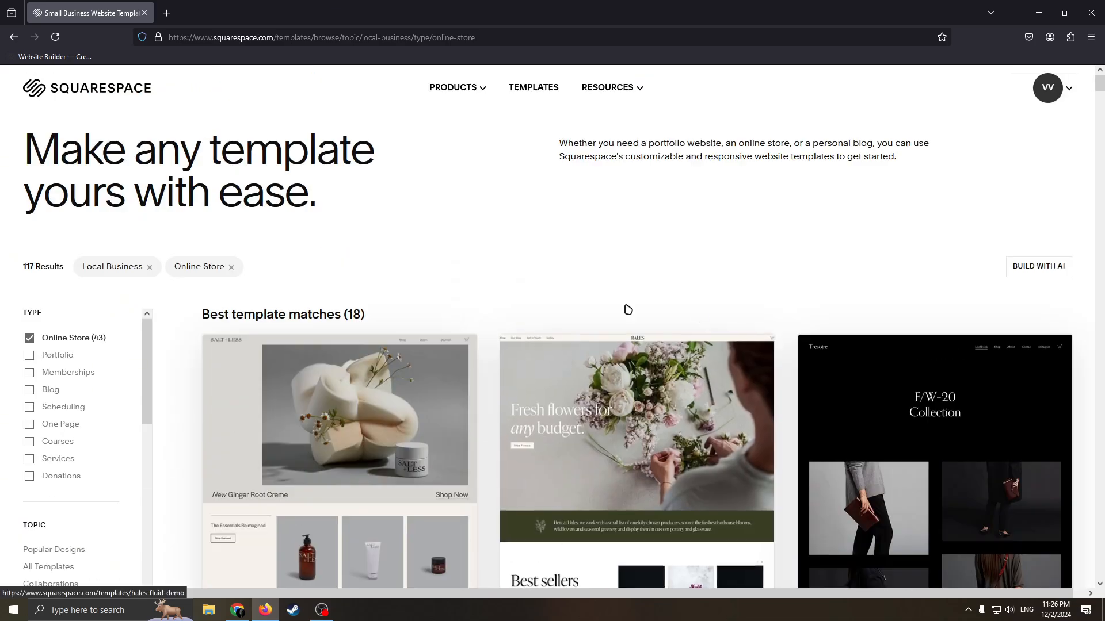
{"action": "scroll", "coordinate": [626, 308], "scroll_direction": "down", "scroll_amount": 6}
{"action": "scroll", "coordinate": [675, 344], "scroll_direction": "up", "scroll_amount": 6}
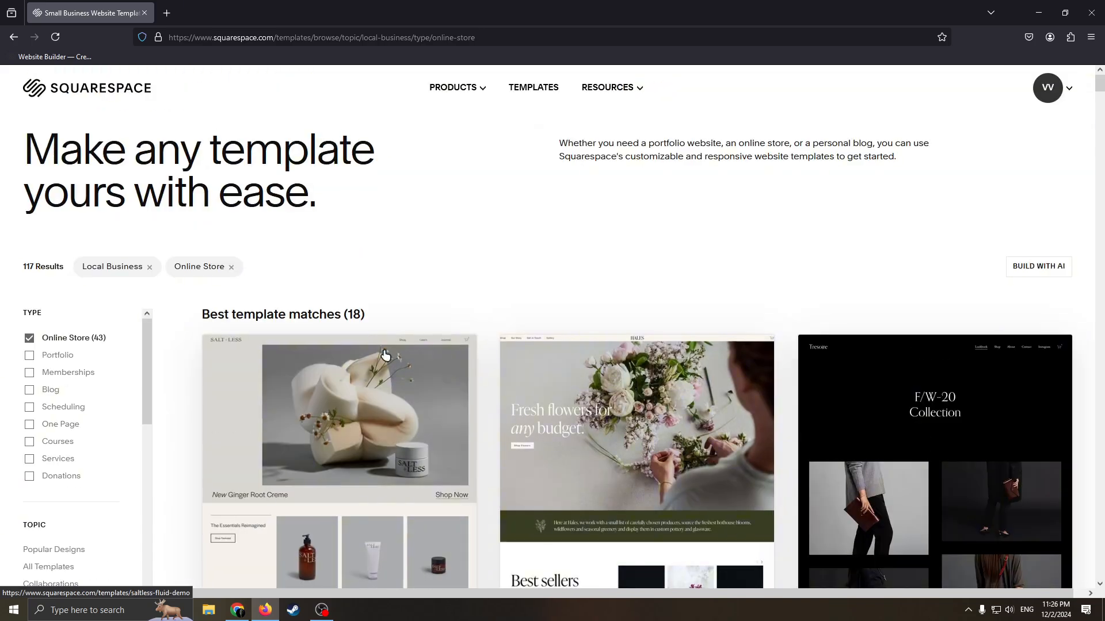
{"action": "scroll", "coordinate": [613, 274], "scroll_direction": "down", "scroll_amount": 3}
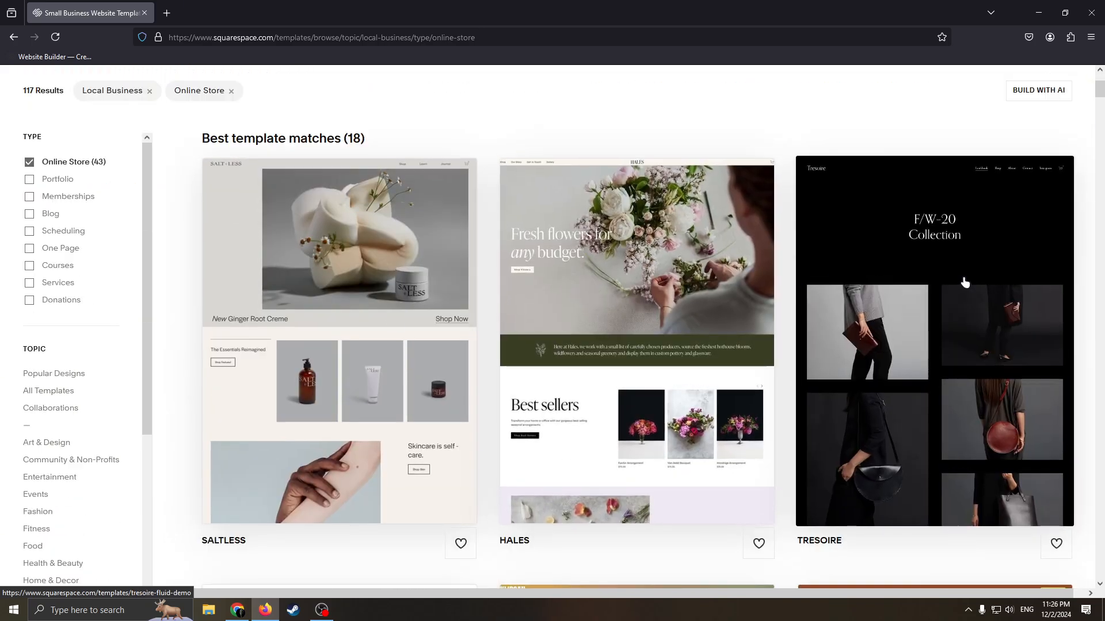
{"action": "scroll", "coordinate": [642, 279], "scroll_direction": "down", "scroll_amount": 5}
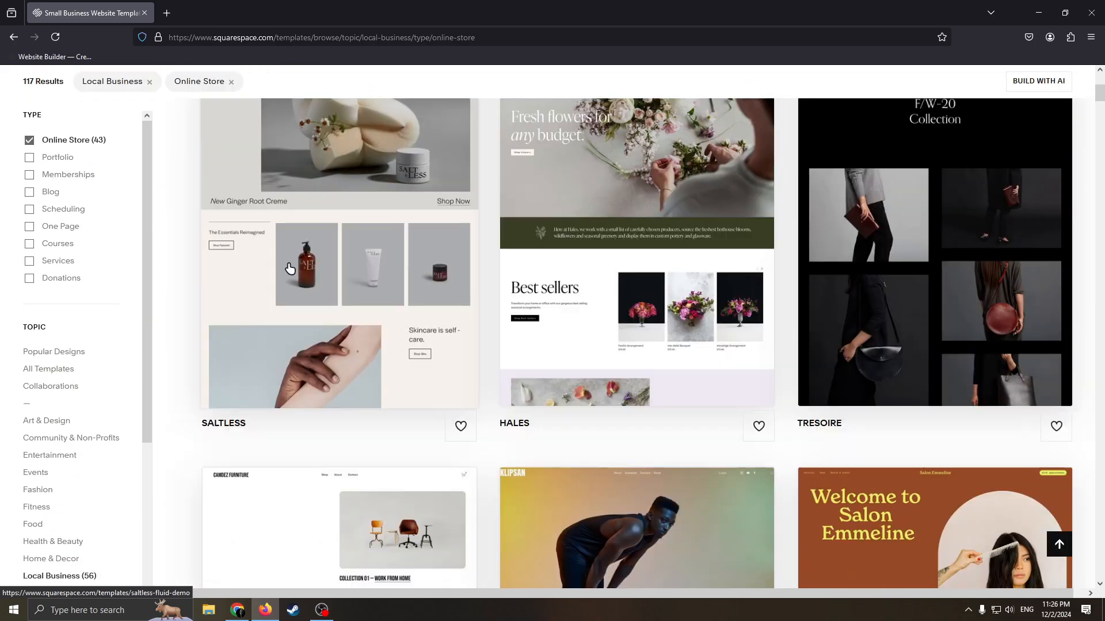
{"action": "scroll", "coordinate": [461, 308], "scroll_direction": "up", "scroll_amount": 3}
{"action": "scroll", "coordinate": [573, 313], "scroll_direction": "down", "scroll_amount": 4}
{"action": "scroll", "coordinate": [562, 280], "scroll_direction": "down", "scroll_amount": 10}
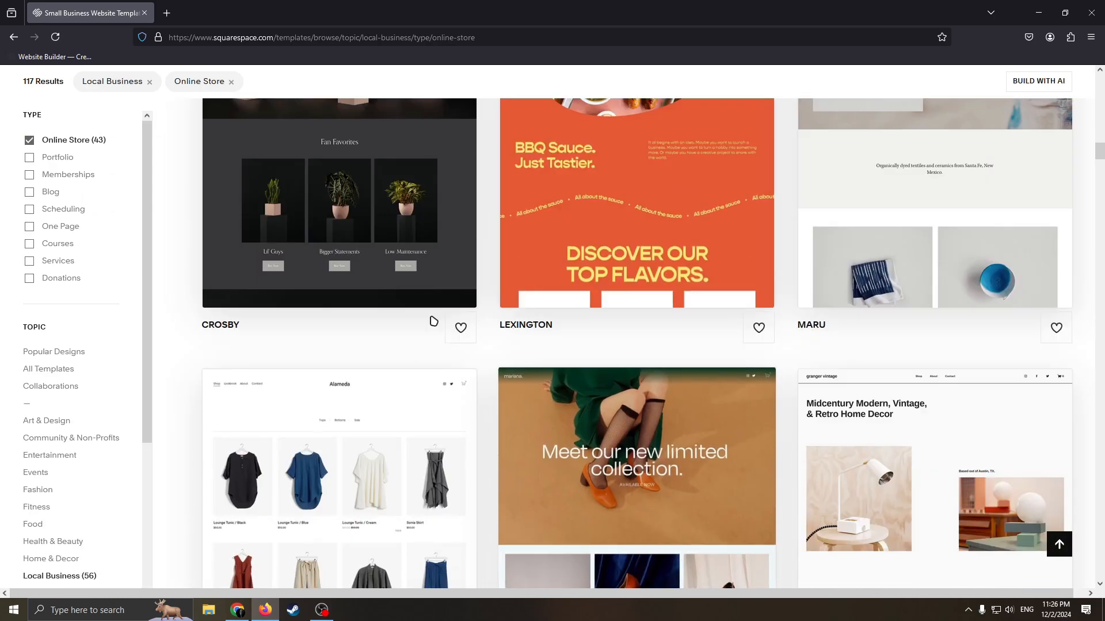
{"action": "scroll", "coordinate": [658, 340], "scroll_direction": "down", "scroll_amount": 5}
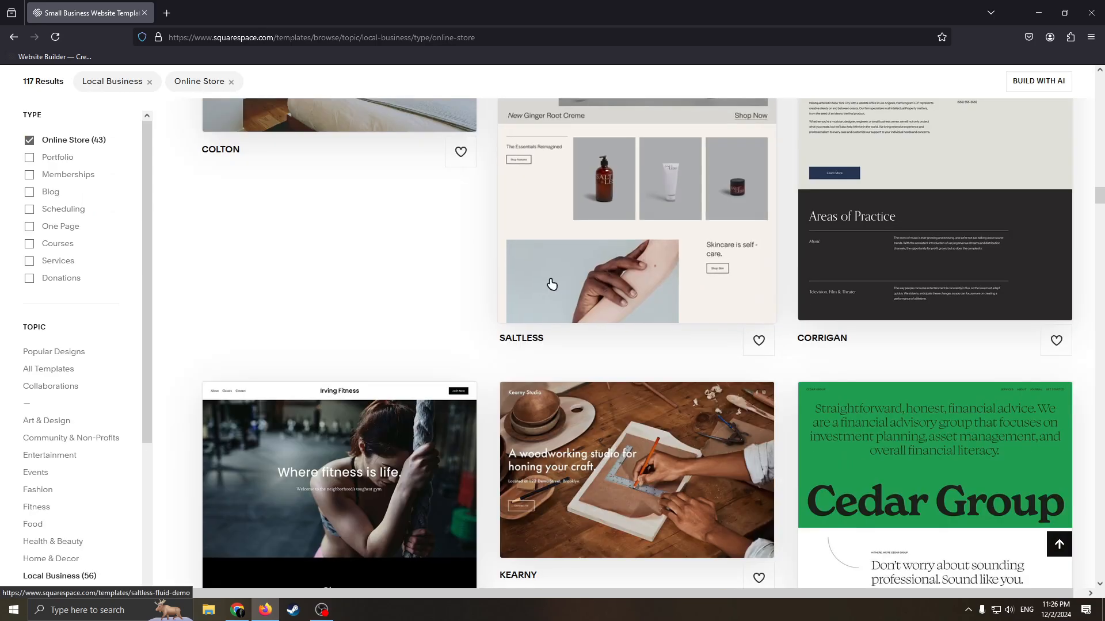
{"action": "scroll", "coordinate": [641, 263], "scroll_direction": "down", "scroll_amount": 15}
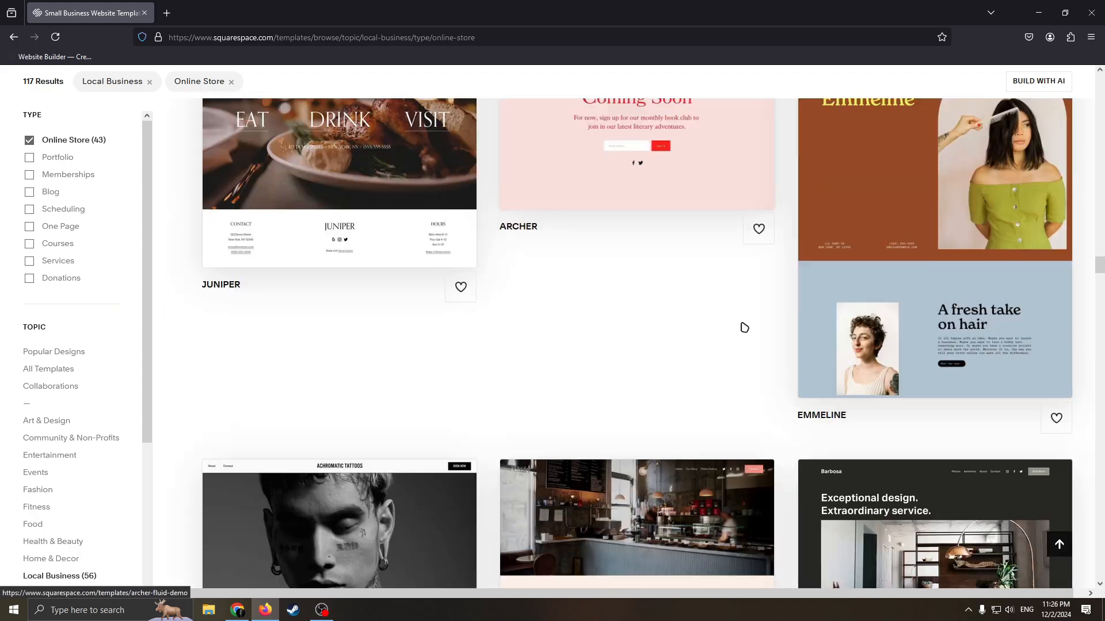
{"action": "scroll", "coordinate": [745, 317], "scroll_direction": "down", "scroll_amount": 5}
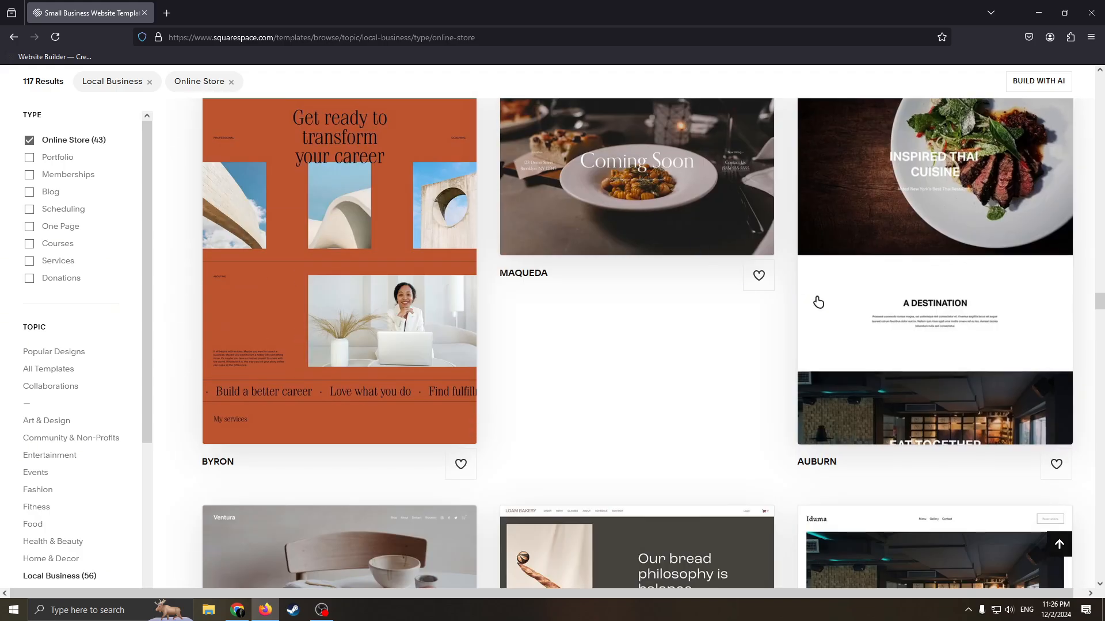
{"action": "scroll", "coordinate": [724, 355], "scroll_direction": "down", "scroll_amount": 4}
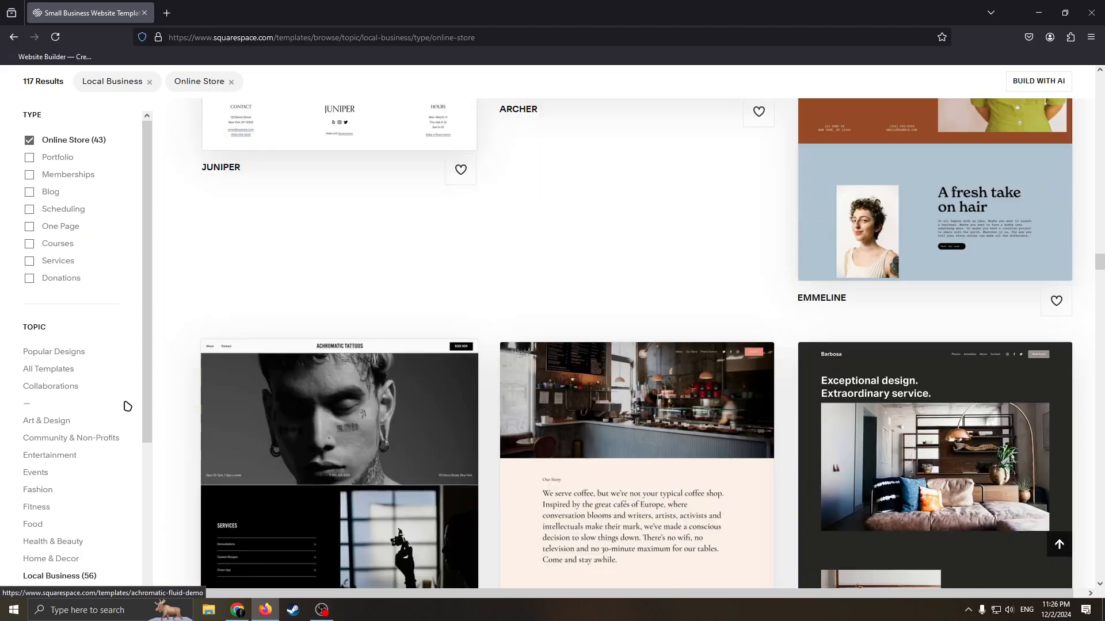
{"action": "scroll", "coordinate": [115, 405], "scroll_direction": "up", "scroll_amount": 5}
{"action": "scroll", "coordinate": [316, 309], "scroll_direction": "up", "scroll_amount": 15}
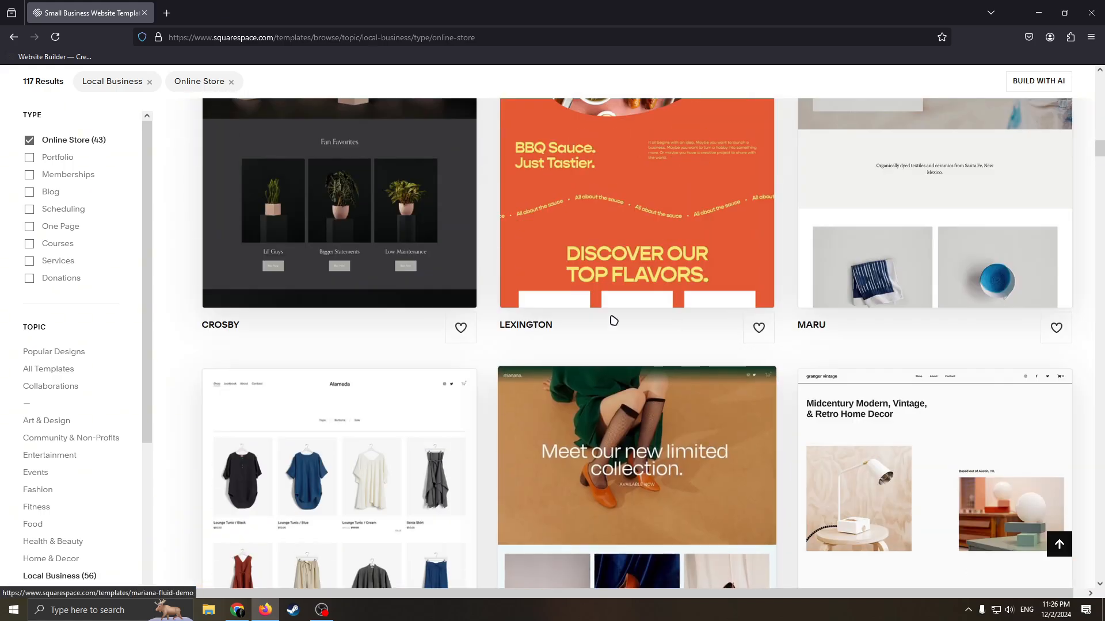
{"action": "scroll", "coordinate": [602, 330], "scroll_direction": "up", "scroll_amount": 5}
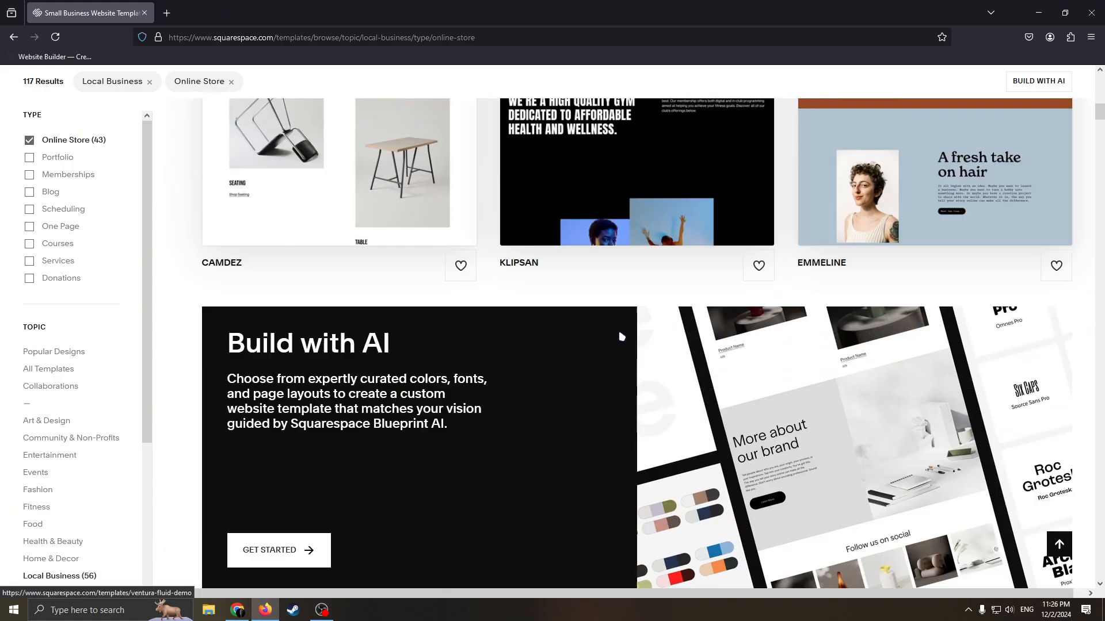
{"action": "scroll", "coordinate": [622, 337], "scroll_direction": "up", "scroll_amount": 5}
{"action": "scroll", "coordinate": [116, 312], "scroll_direction": "up", "scroll_amount": 2}
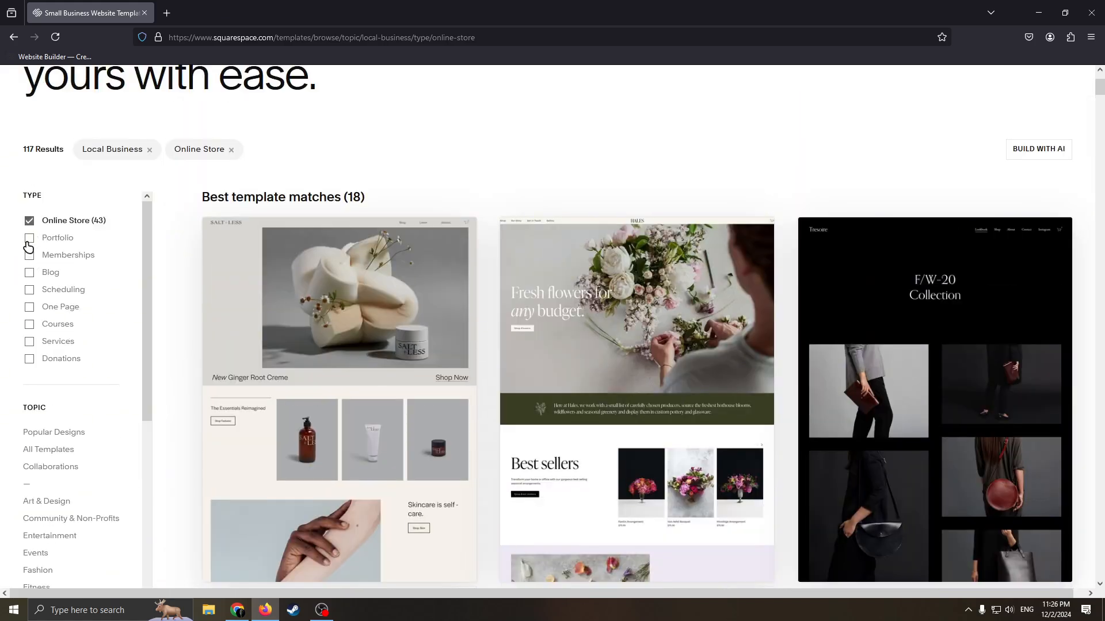
Add the Portfolio type to the template filters and look through the updated templates.
{"action": "left_click", "coordinate": [29, 238]}
{"action": "scroll", "coordinate": [131, 360], "scroll_direction": "down", "scroll_amount": 2}
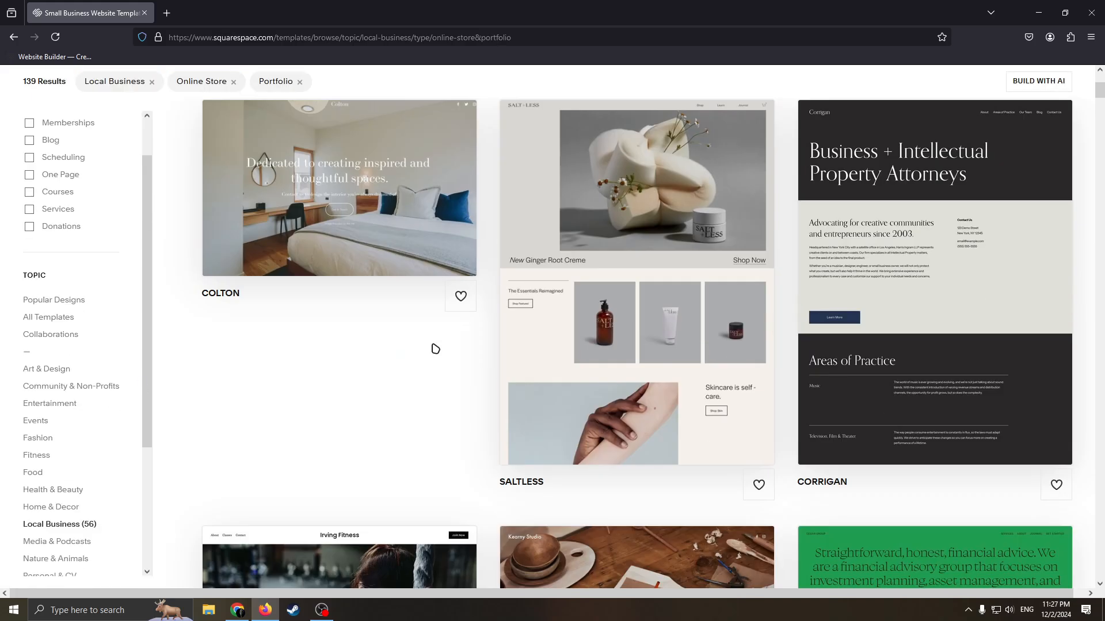
{"action": "scroll", "coordinate": [626, 313], "scroll_direction": "down", "scroll_amount": 14}
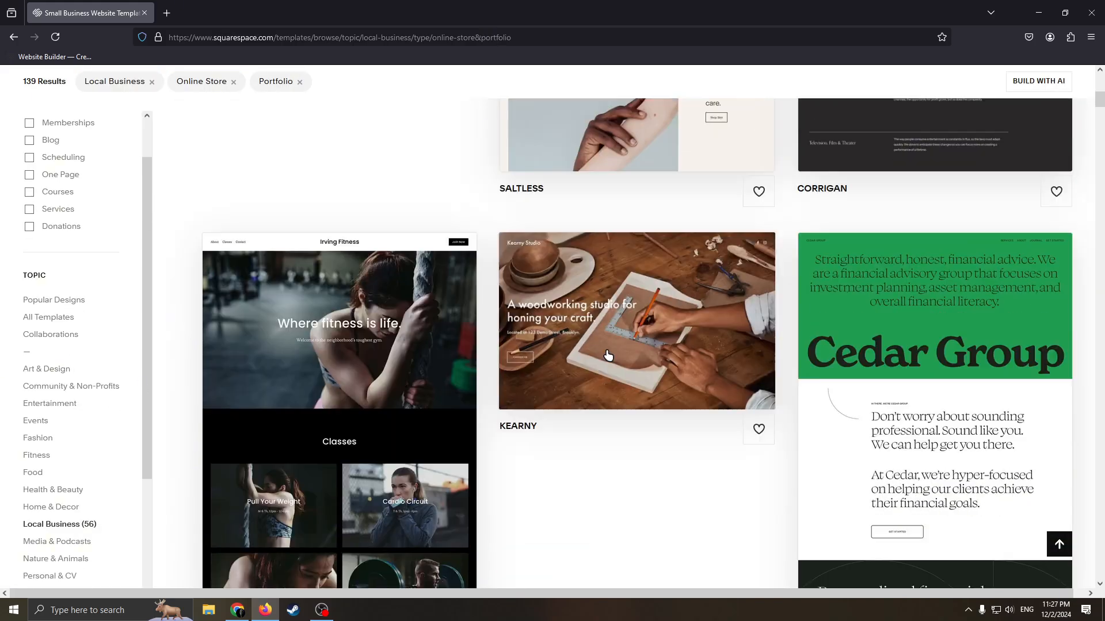
Look through more of the filtered templates and open the Crosby template's preview page.
{"action": "scroll", "coordinate": [743, 297], "scroll_direction": "down", "scroll_amount": 10}
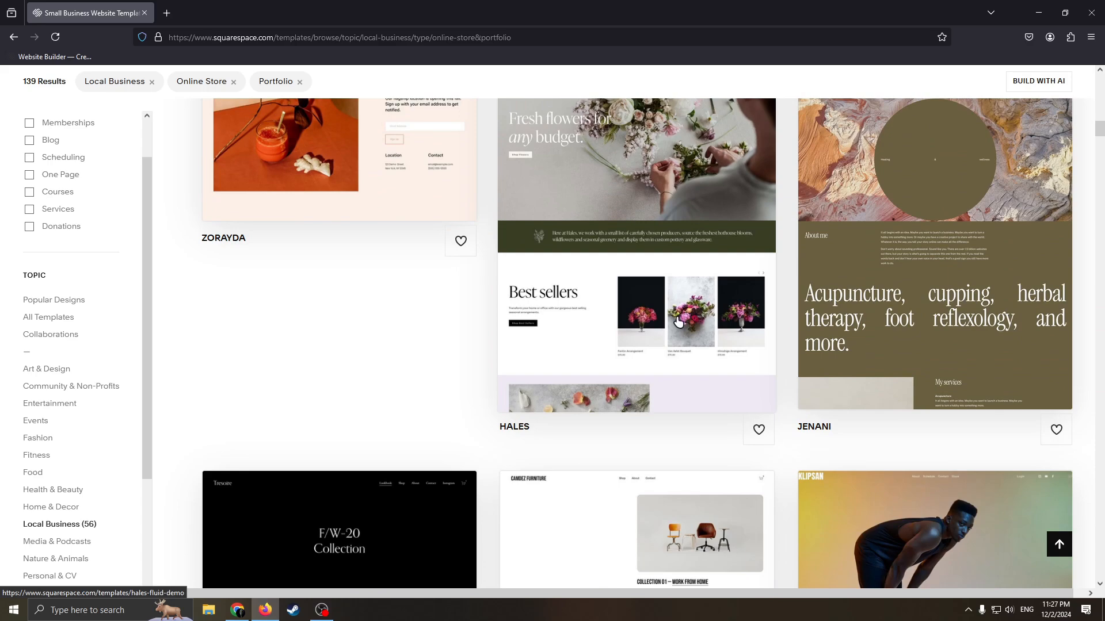
{"action": "scroll", "coordinate": [642, 337], "scroll_direction": "down", "scroll_amount": 9}
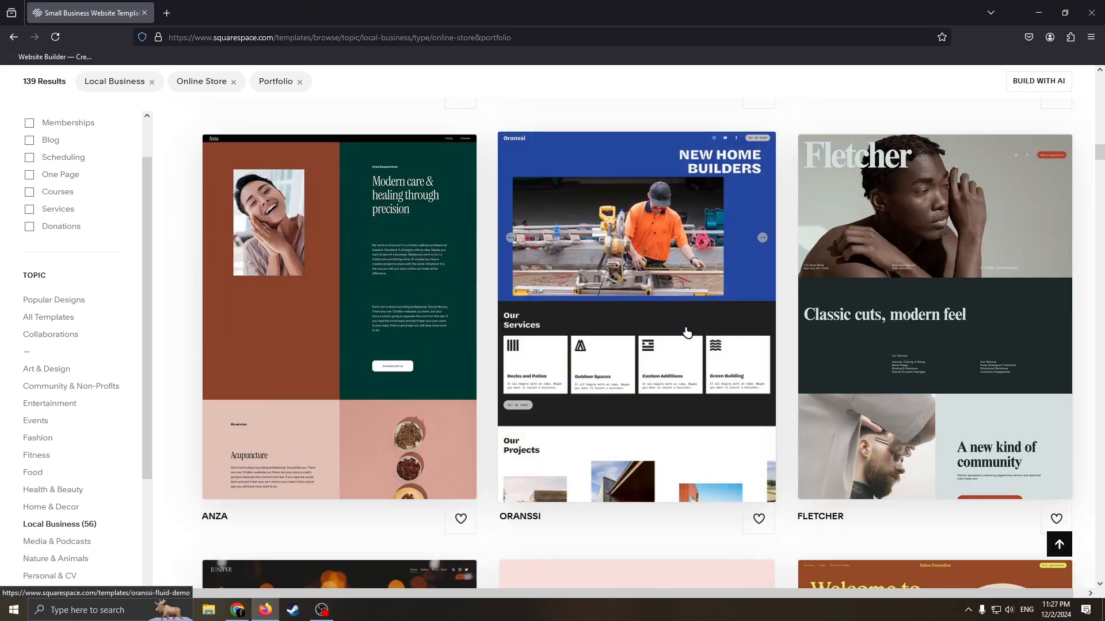
{"action": "scroll", "coordinate": [688, 338], "scroll_direction": "down", "scroll_amount": 2}
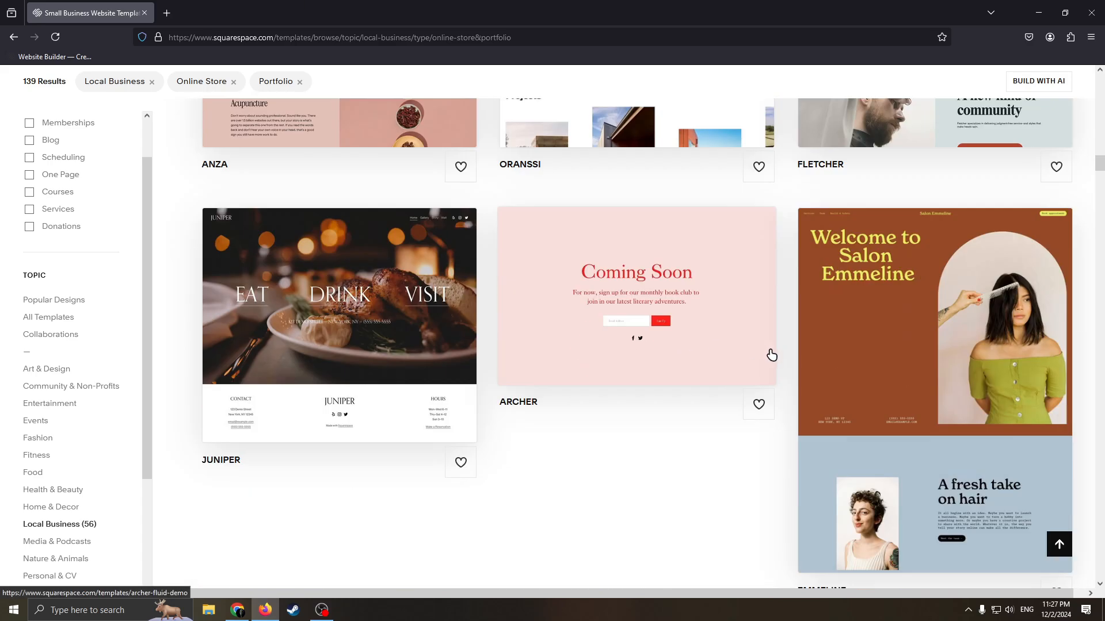
{"action": "scroll", "coordinate": [955, 315], "scroll_direction": "up", "scroll_amount": 7}
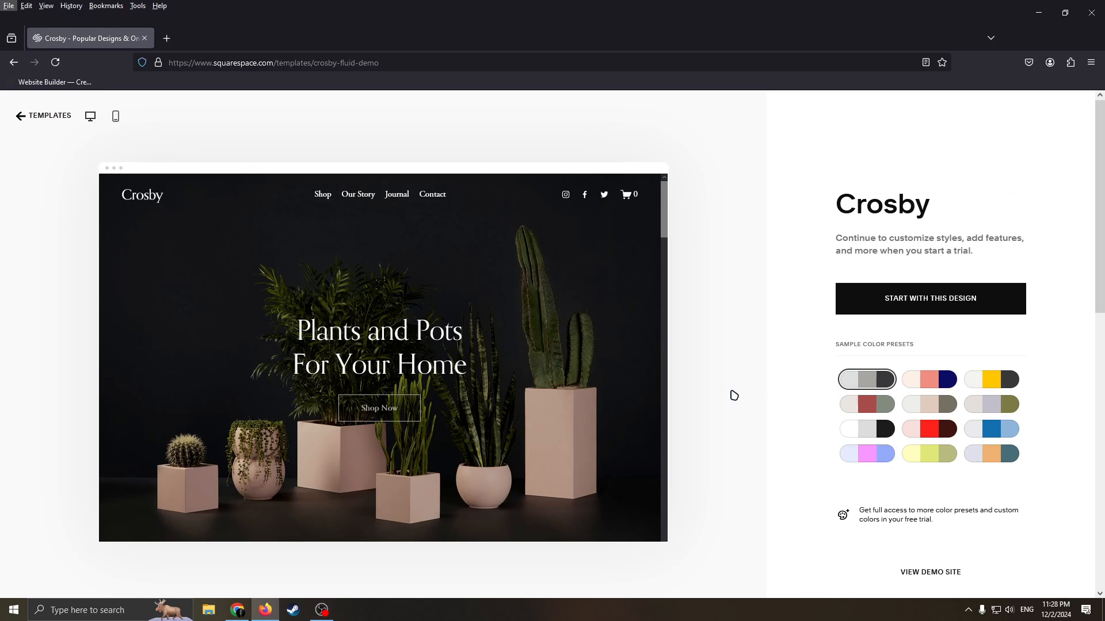
Preview the Crosby template's home page and start the website with this design.
{"action": "scroll", "coordinate": [598, 229], "scroll_direction": "down", "scroll_amount": 1}
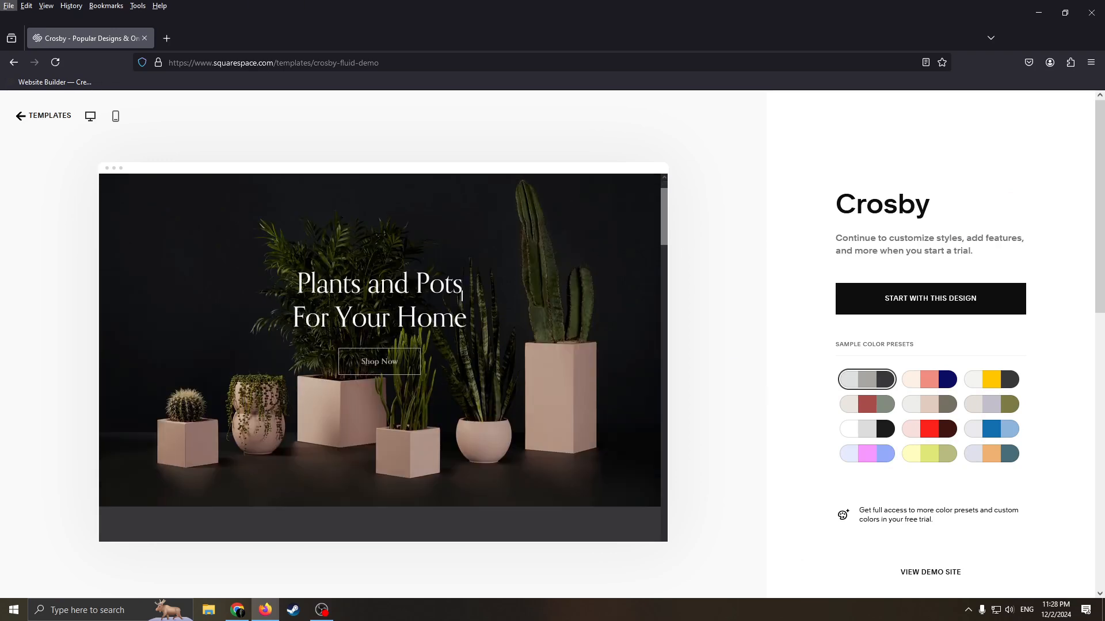
{"action": "scroll", "coordinate": [506, 305], "scroll_direction": "down", "scroll_amount": 1}
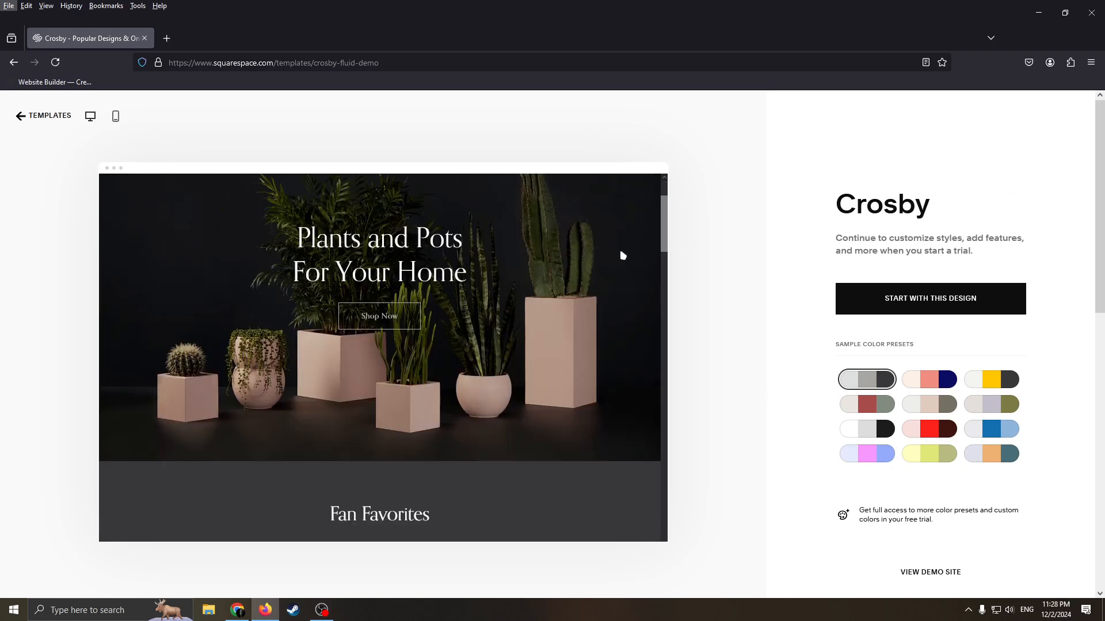
{"action": "scroll", "coordinate": [553, 345], "scroll_direction": "up", "scroll_amount": 2}
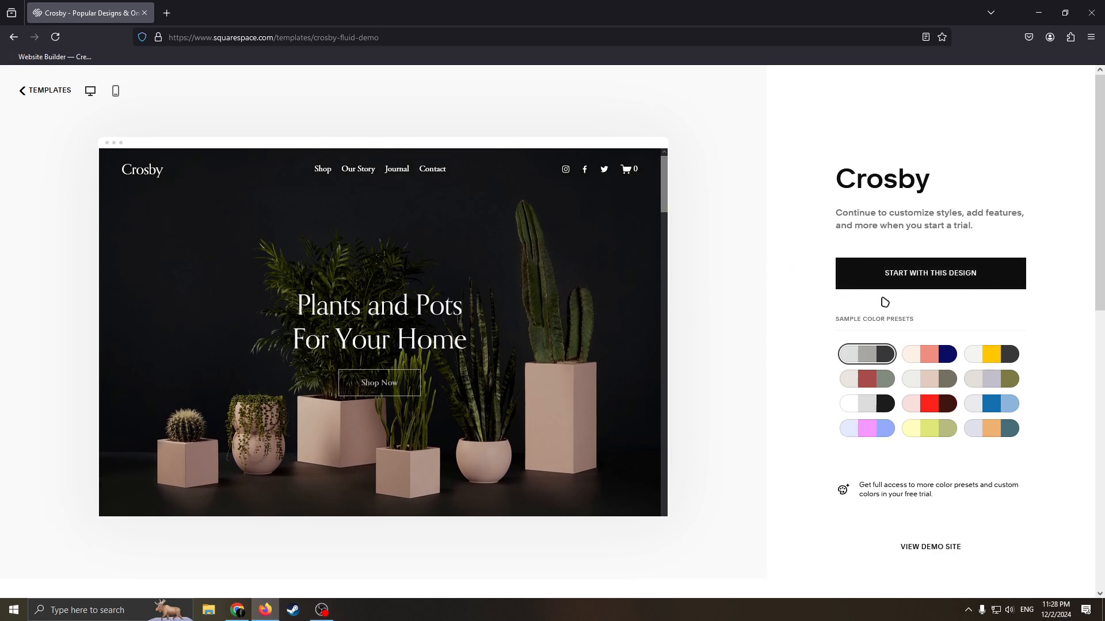
{"action": "left_click", "coordinate": [899, 285]}
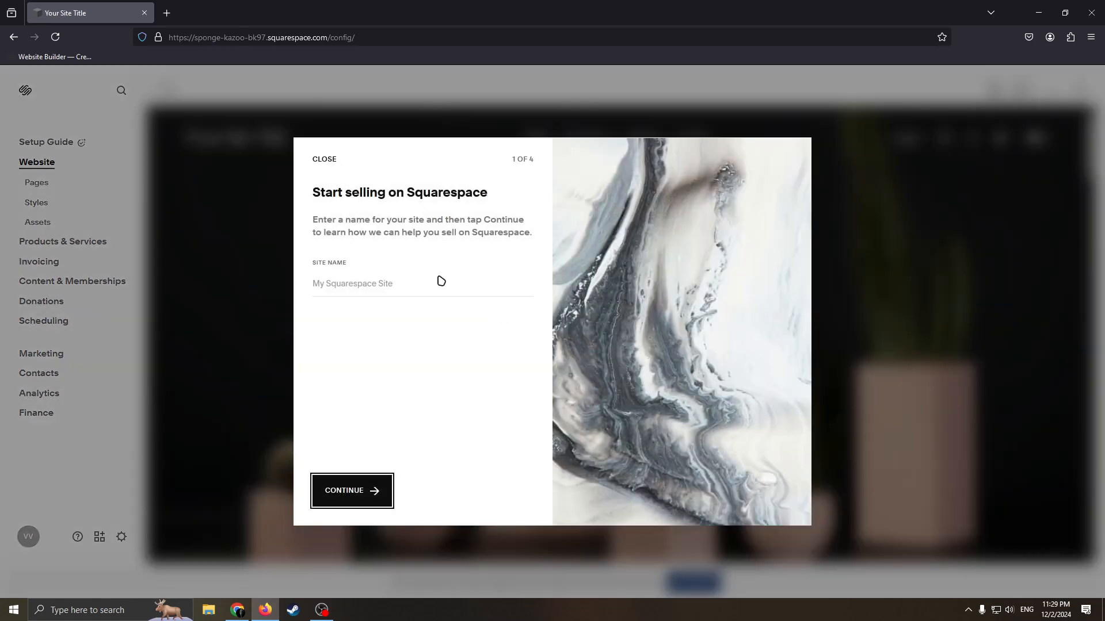
Name the site with the owner's first name followed by "'s dealership" and complete the selling introduction.
{"action": "left_click", "coordinate": [405, 286]}
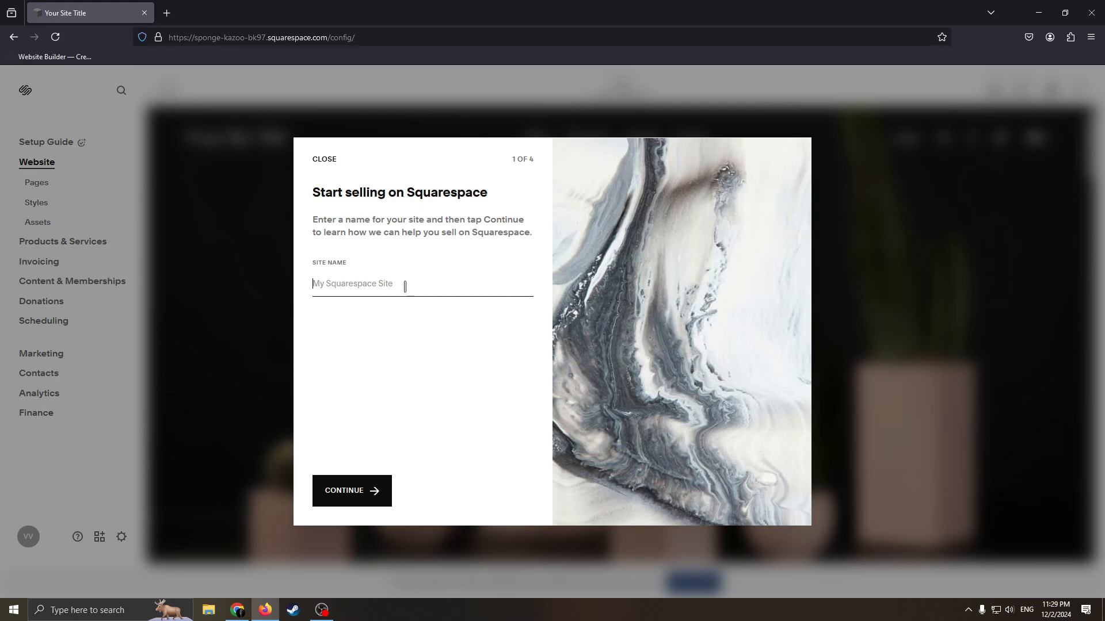
{"action": "type", "text": "C"}
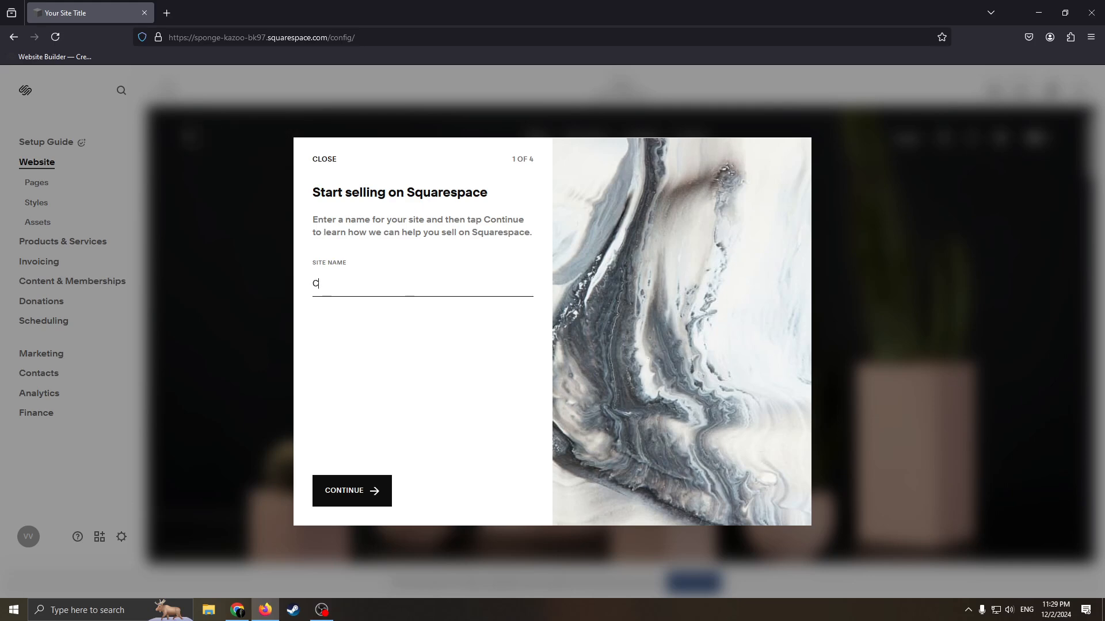
{"action": "key", "text": "BackSpace"}
{"action": "key", "text": "BackSpace"}
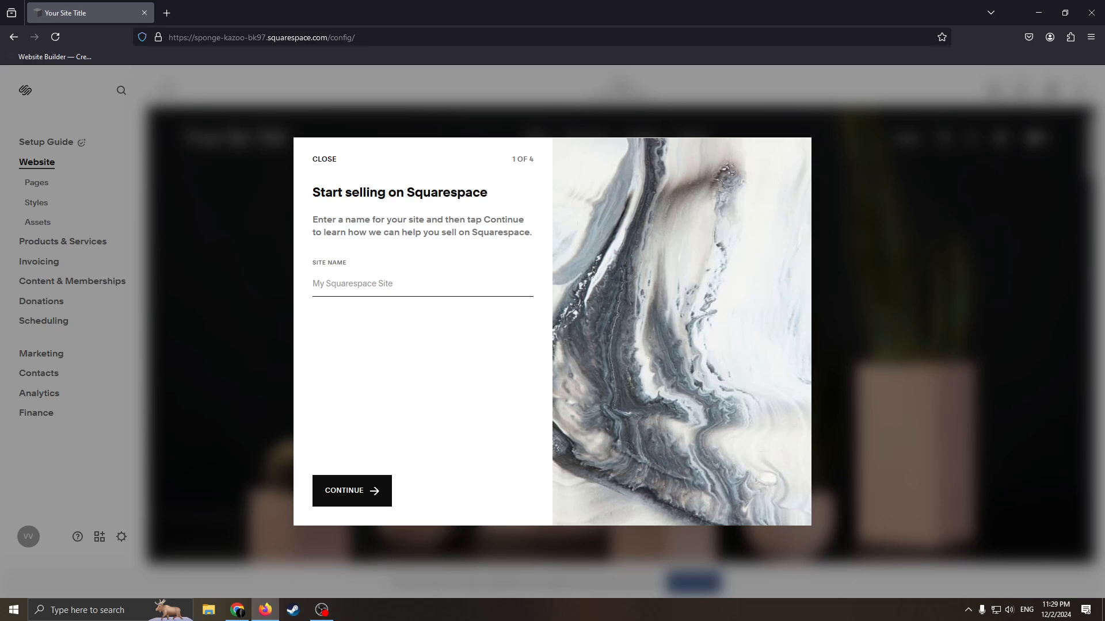
{"action": "type", "text": "Vlad's"}
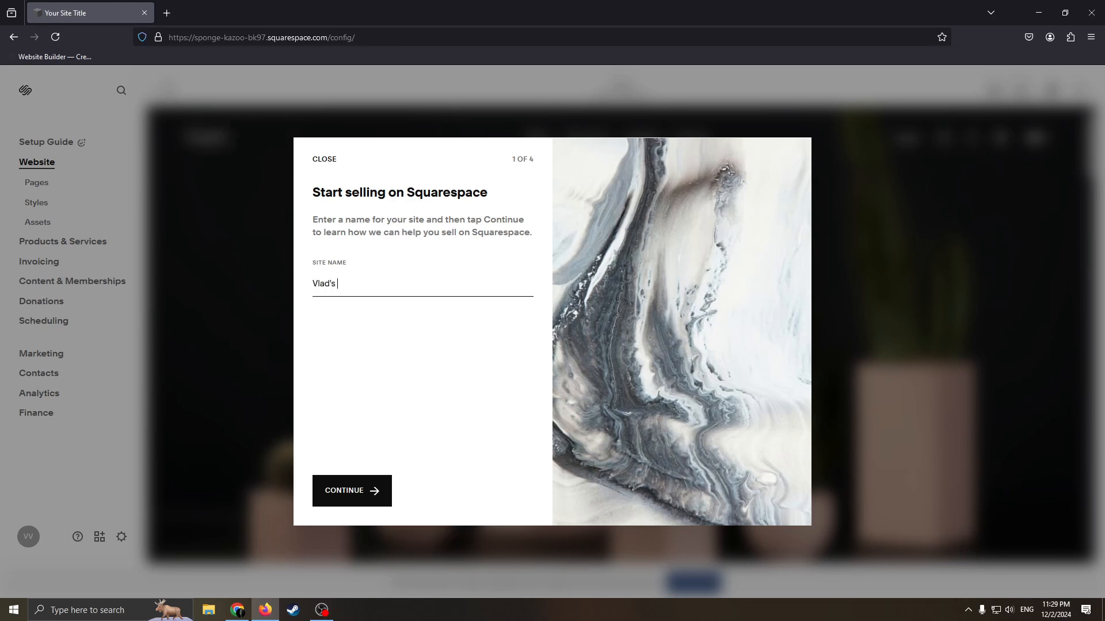
{"action": "type", "text": " dea"}
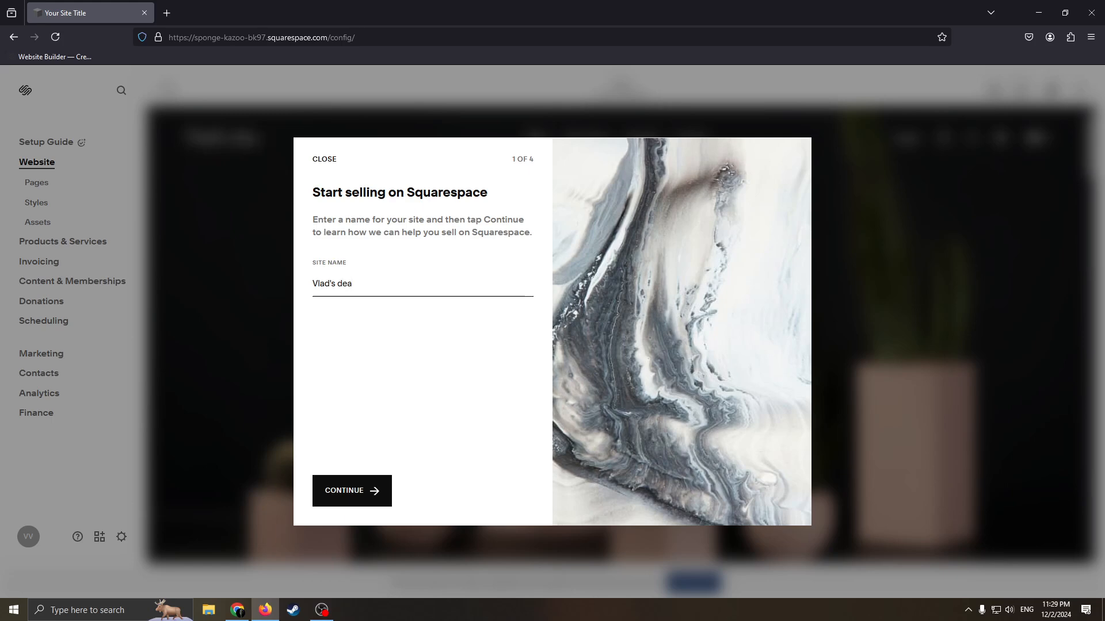
{"action": "type", "text": "lership"}
{"action": "left_click", "coordinate": [386, 490]}
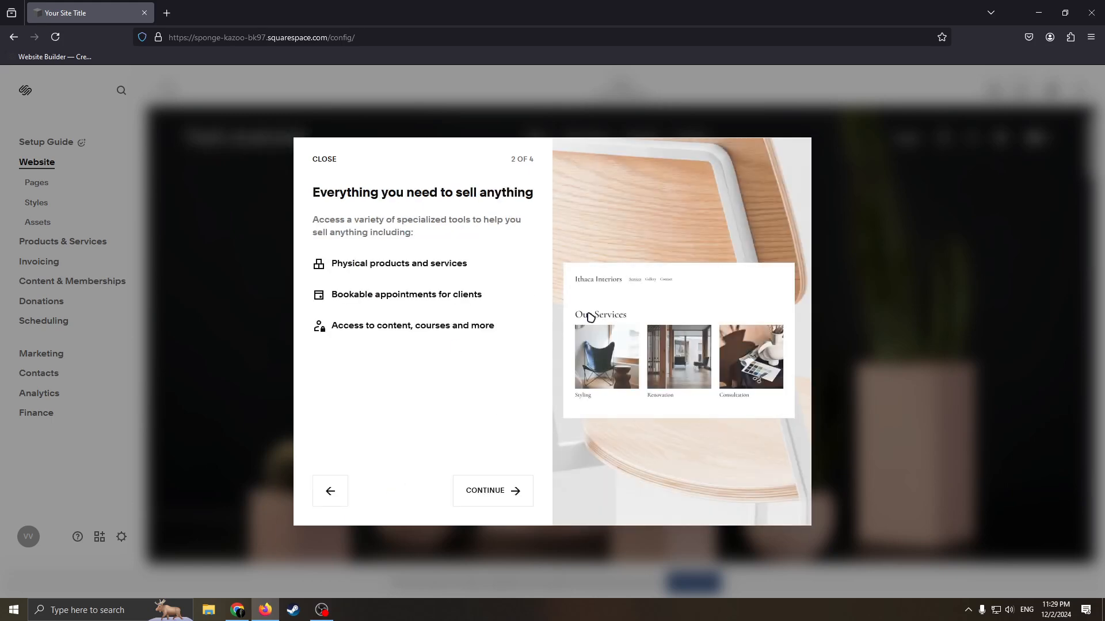
{"action": "left_click", "coordinate": [514, 493]}
{"action": "left_click", "coordinate": [517, 493]}
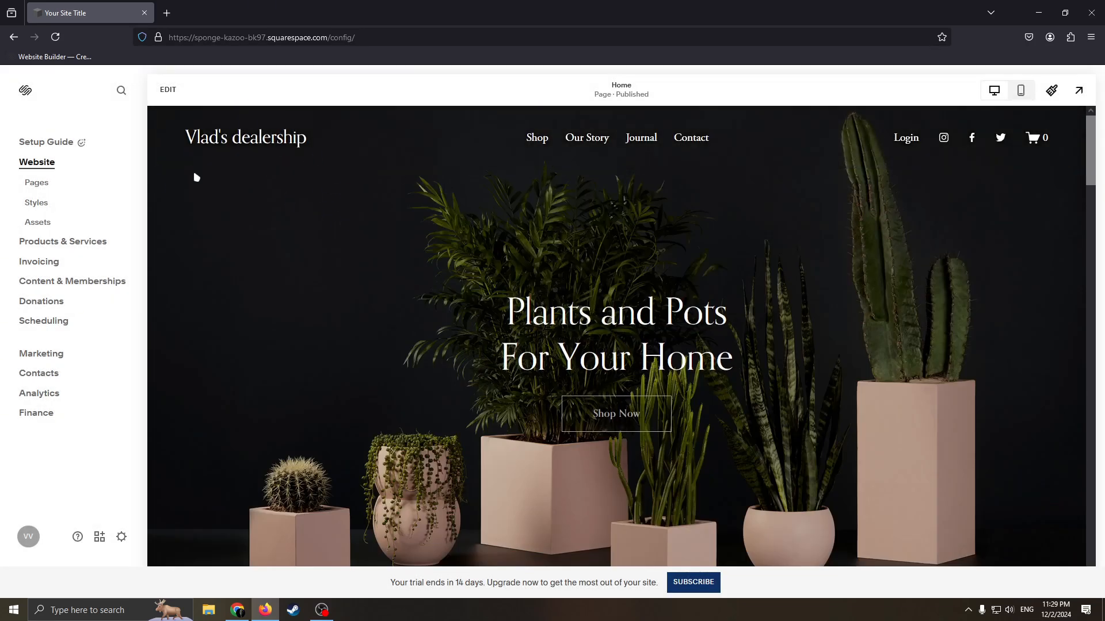
Open the Home page for editing.
{"action": "left_click", "coordinate": [171, 95]}
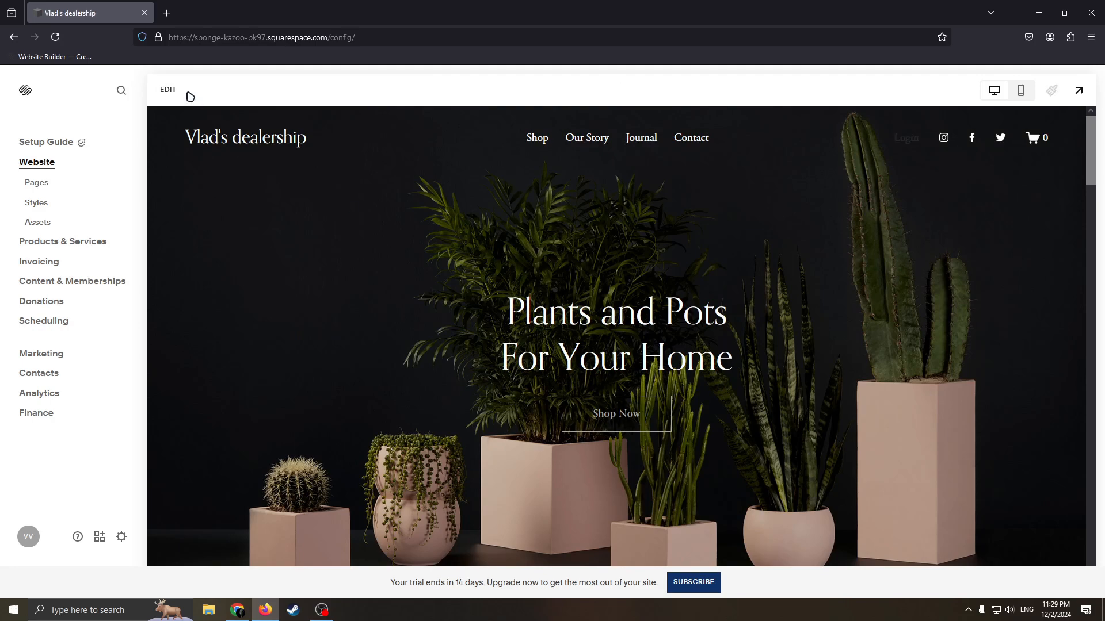
{"action": "left_click", "coordinate": [189, 96]}
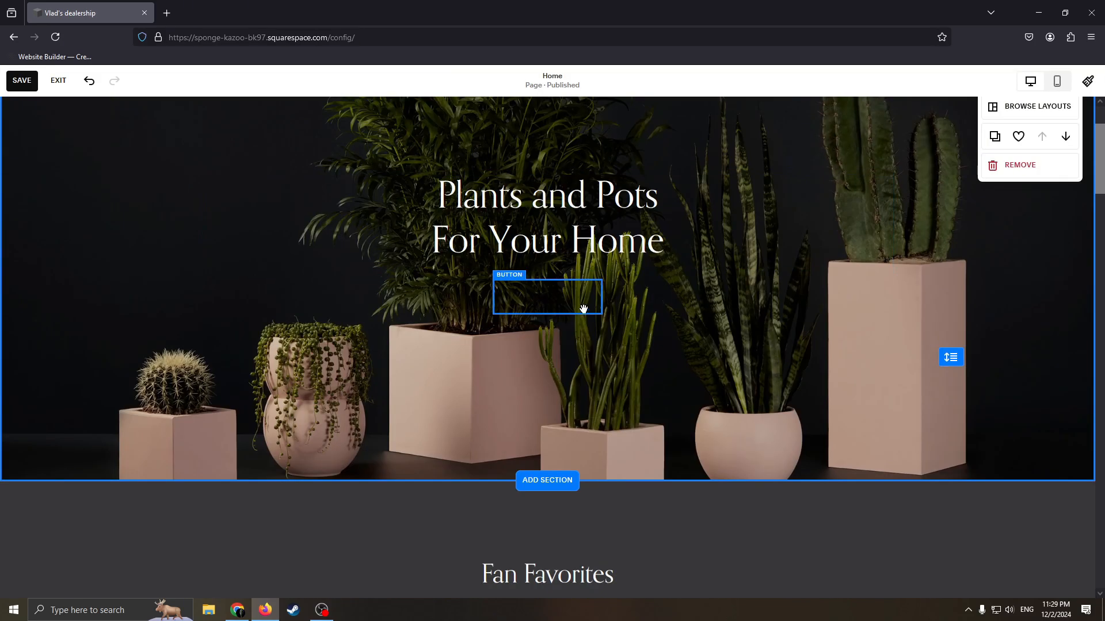
{"action": "scroll", "coordinate": [583, 309], "scroll_direction": "up", "scroll_amount": 3}
{"action": "left_click_drag", "start_coordinate": [645, 223], "coordinate": [1006, 516]}
{"action": "left_click_drag", "start_coordinate": [596, 272], "coordinate": [935, 509]}
{"action": "left_click_drag", "start_coordinate": [414, 193], "coordinate": [880, 442]}
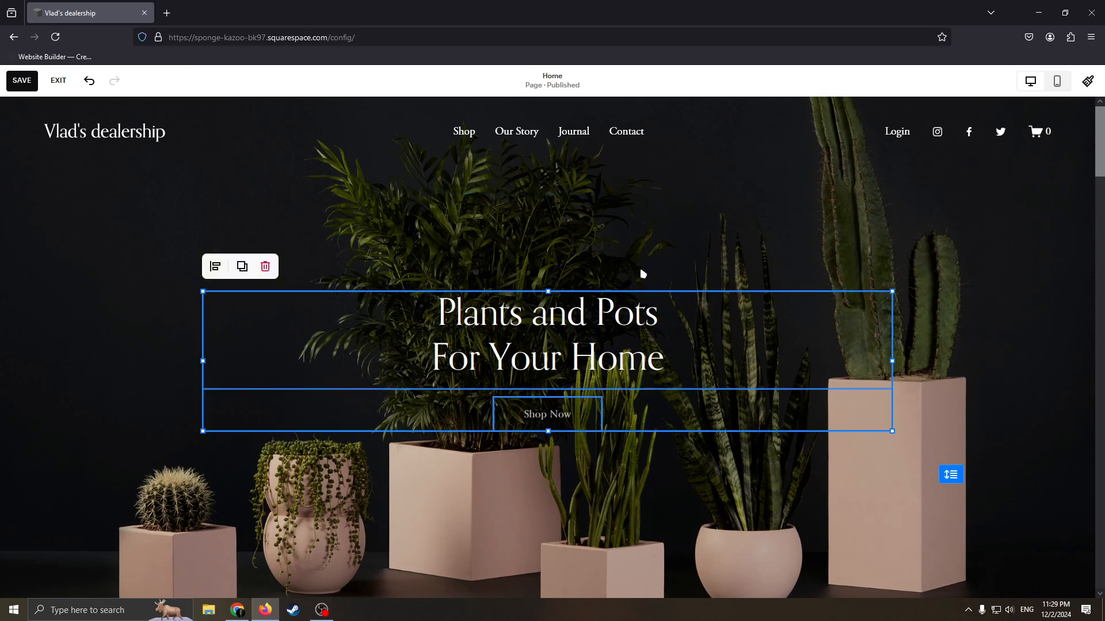
{"action": "left_click", "coordinate": [643, 275]}
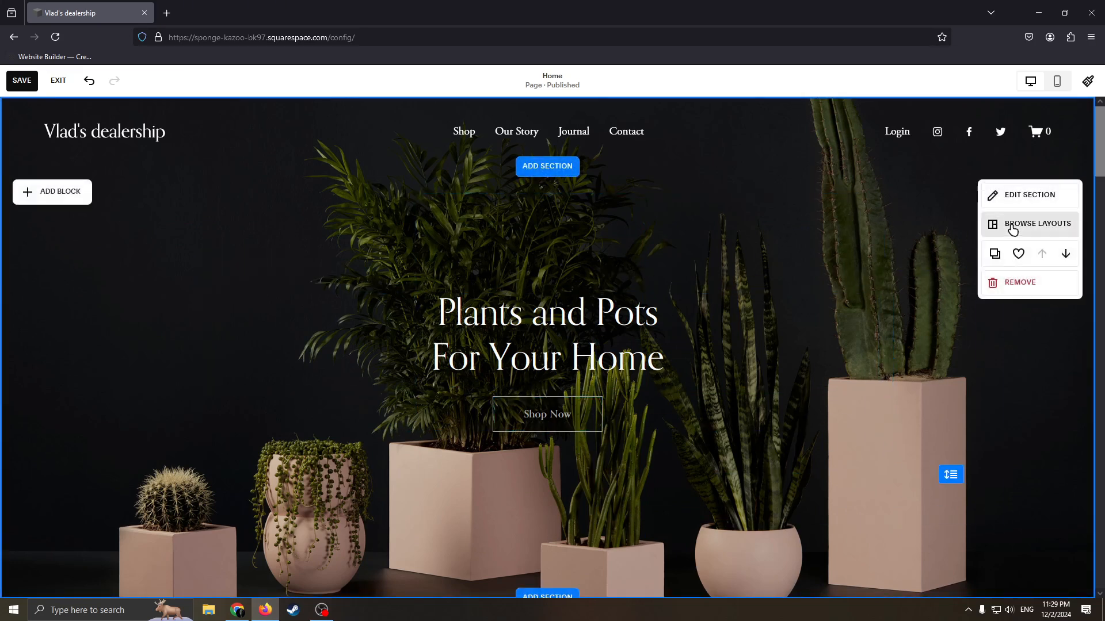
Open the background settings of the Home page's first section and browse stock images as a replacement for its image.
{"action": "left_click", "coordinate": [1023, 198]}
{"action": "left_click", "coordinate": [978, 227]}
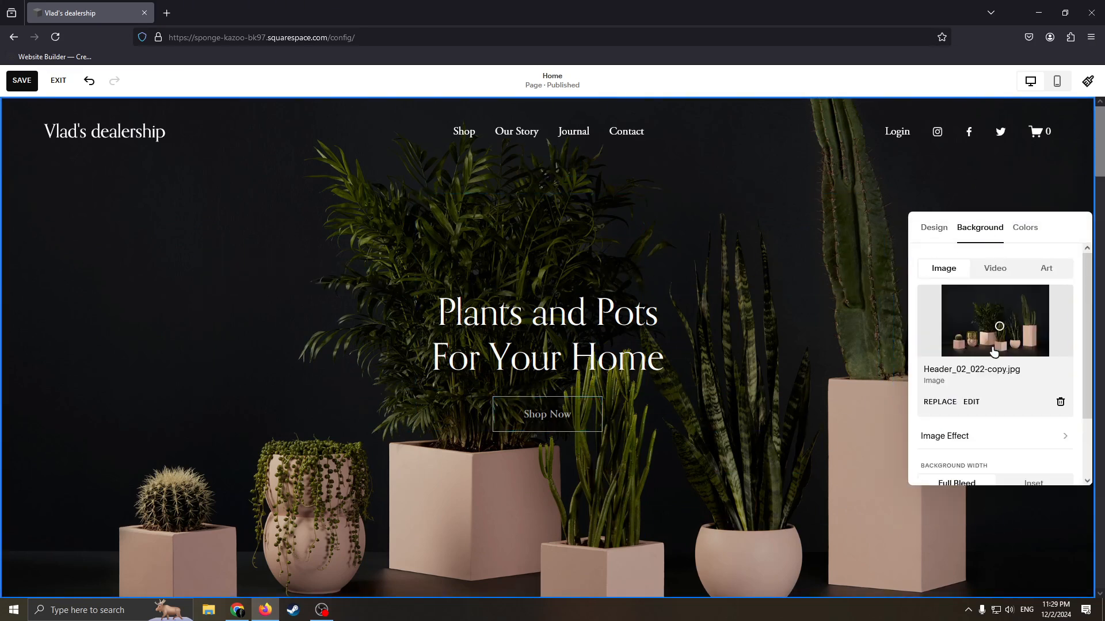
{"action": "left_click", "coordinate": [941, 402]}
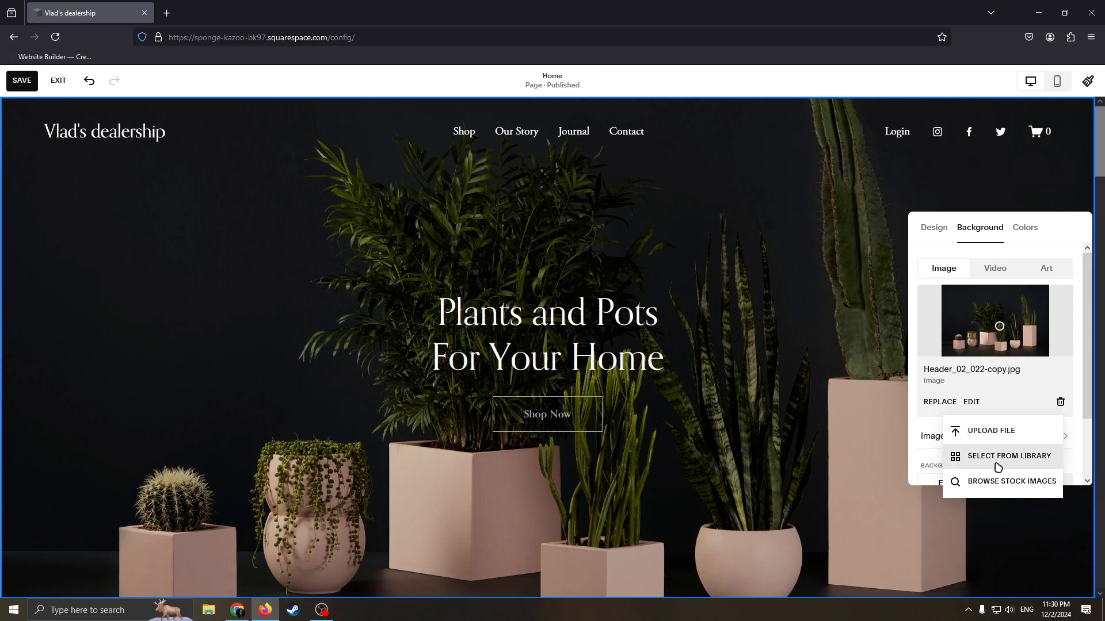
{"action": "left_click", "coordinate": [987, 481]}
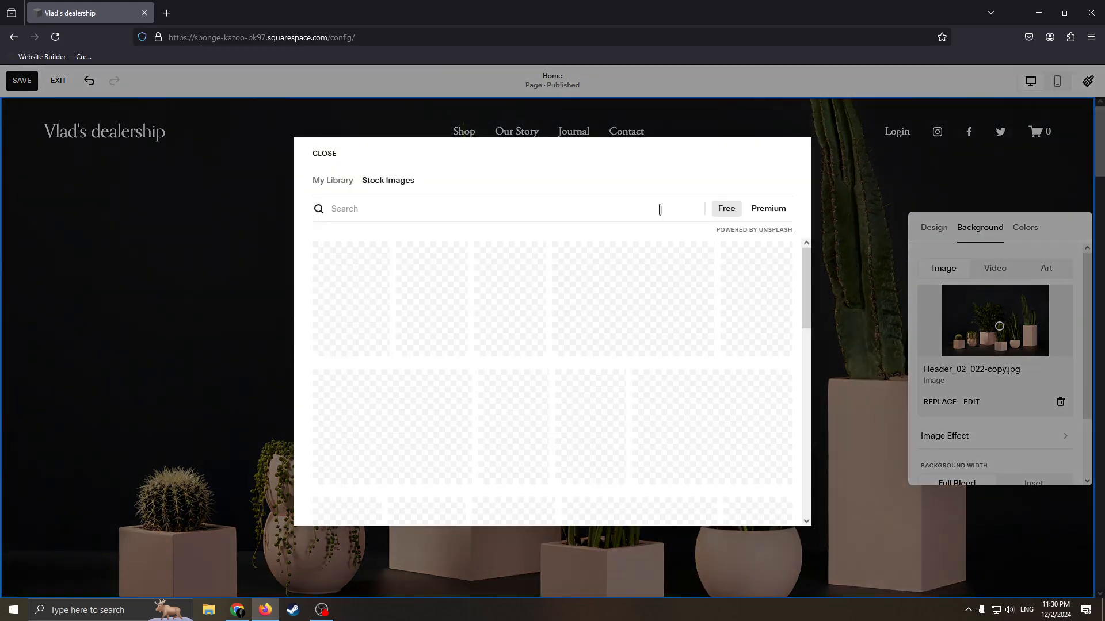
Search the free stock images for "Cars".
{"action": "left_click", "coordinate": [356, 284]}
{"action": "left_click", "coordinate": [355, 215]}
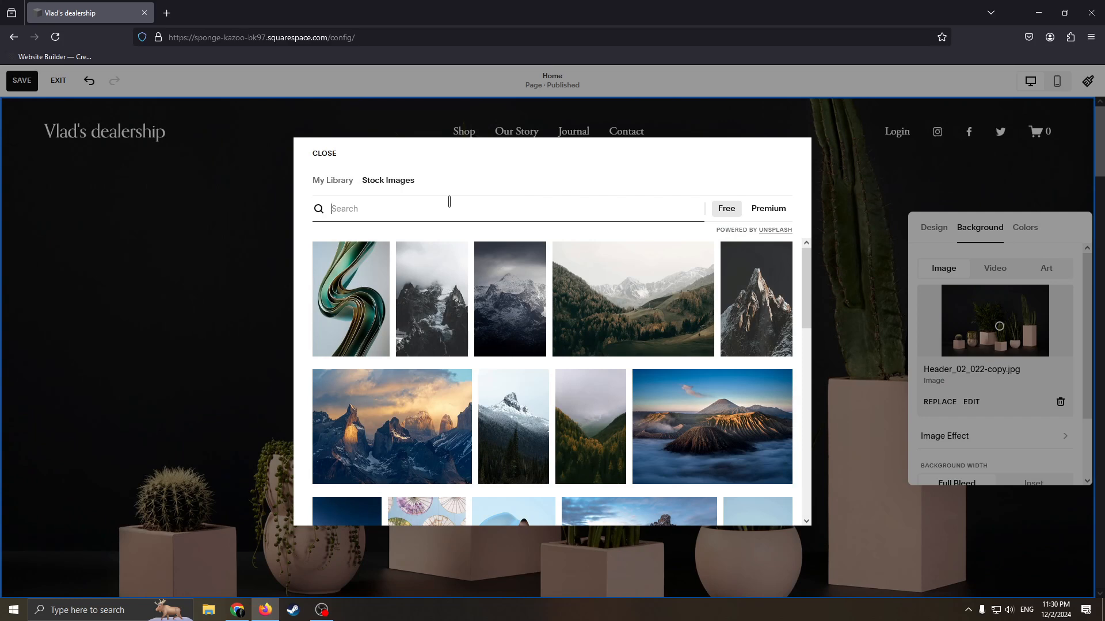
{"action": "type", "text": "CA"}
{"action": "type", "text": "rs"}
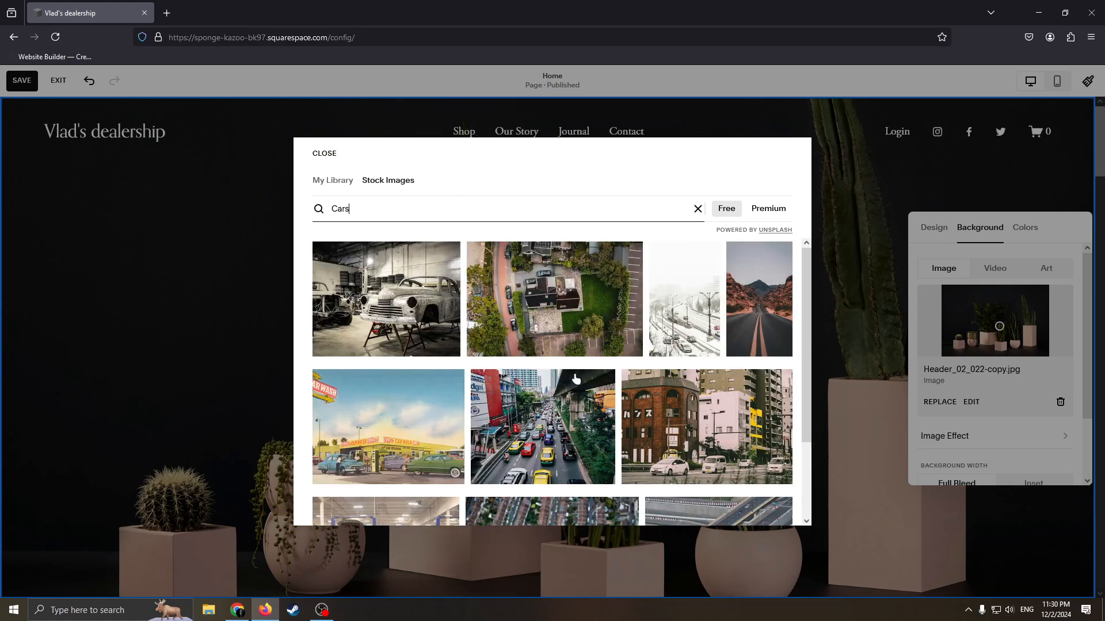
Set the stock photo of a white sports car in a dark garage as the section's background and close the settings.
{"action": "scroll", "coordinate": [674, 377], "scroll_direction": "down", "scroll_amount": 5}
{"action": "scroll", "coordinate": [674, 377], "scroll_direction": "down", "scroll_amount": 10}
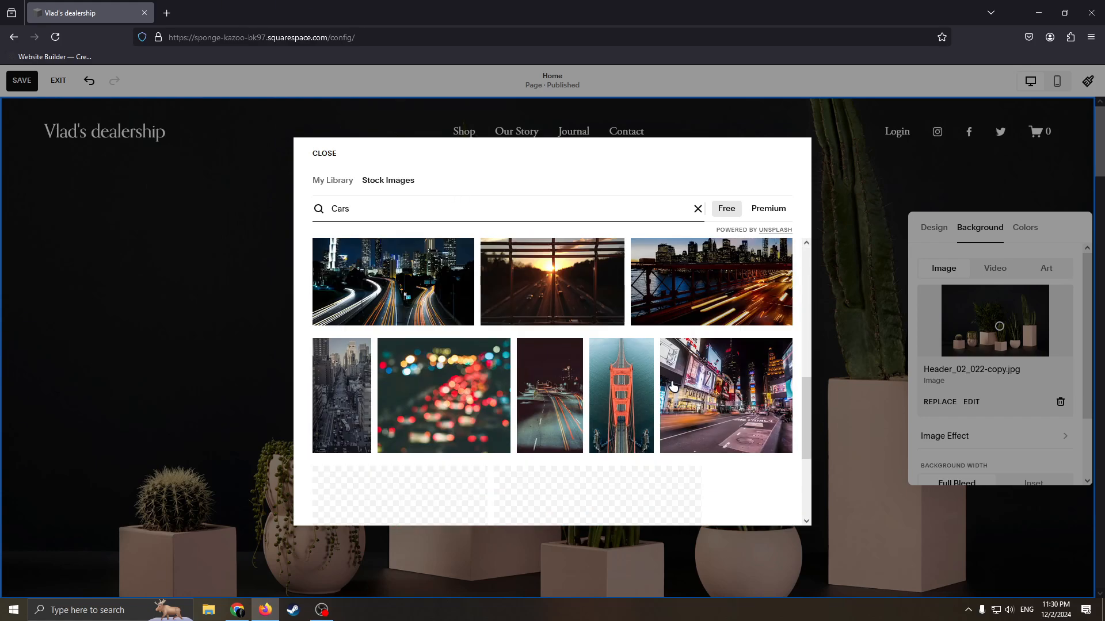
{"action": "scroll", "coordinate": [671, 396], "scroll_direction": "down", "scroll_amount": 2}
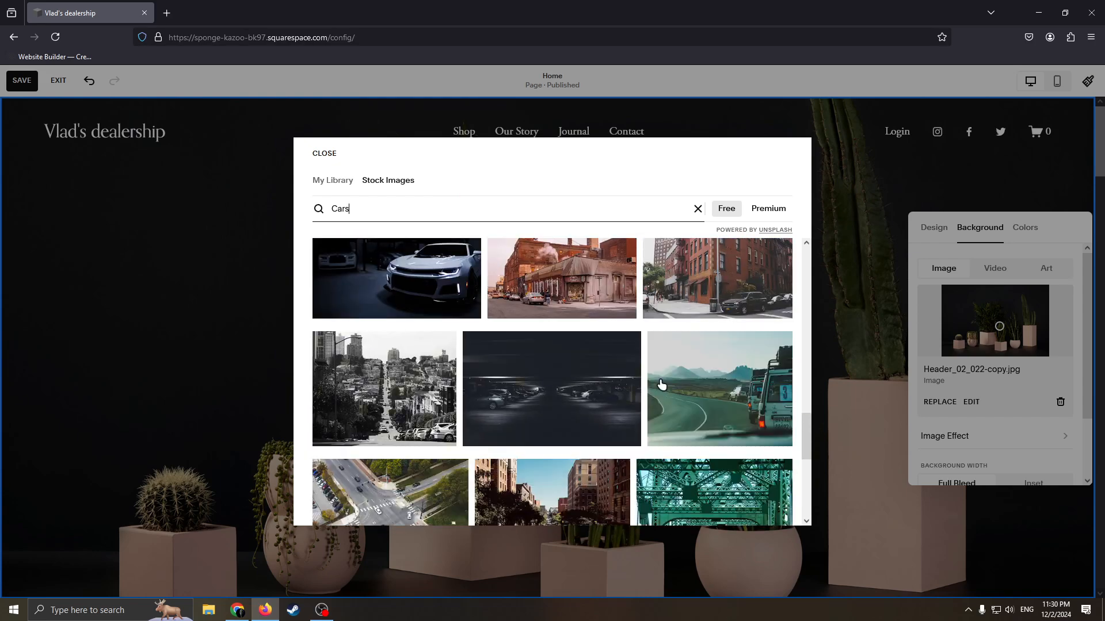
{"action": "left_click", "coordinate": [351, 258]}
{"action": "left_click", "coordinate": [686, 362]}
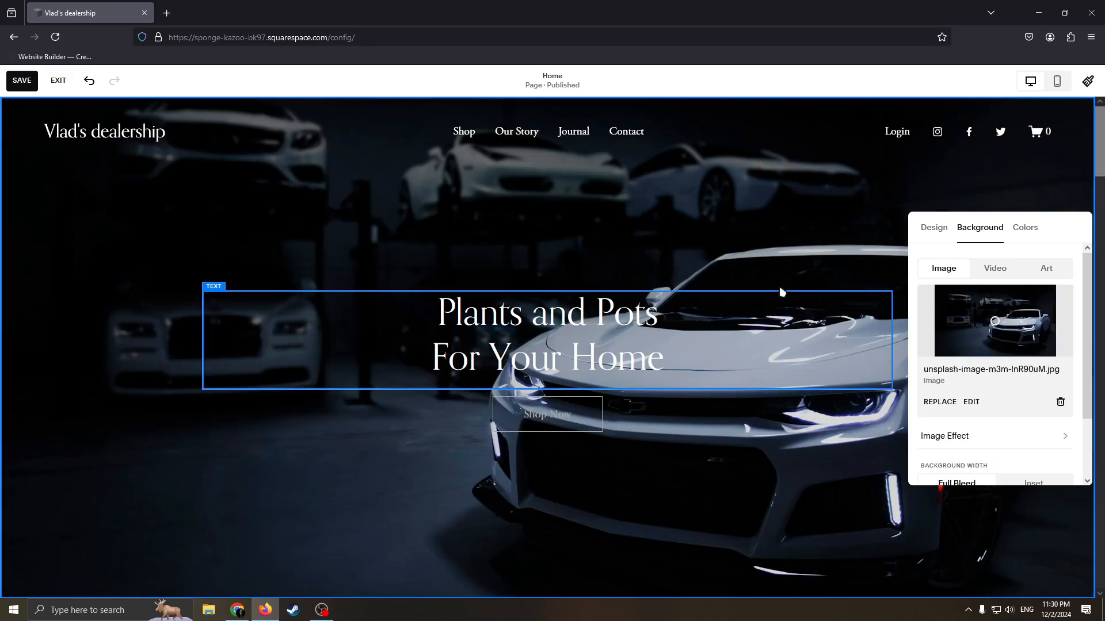
{"action": "left_click", "coordinate": [863, 288]}
{"action": "scroll", "coordinate": [752, 239], "scroll_direction": "down", "scroll_amount": 4}
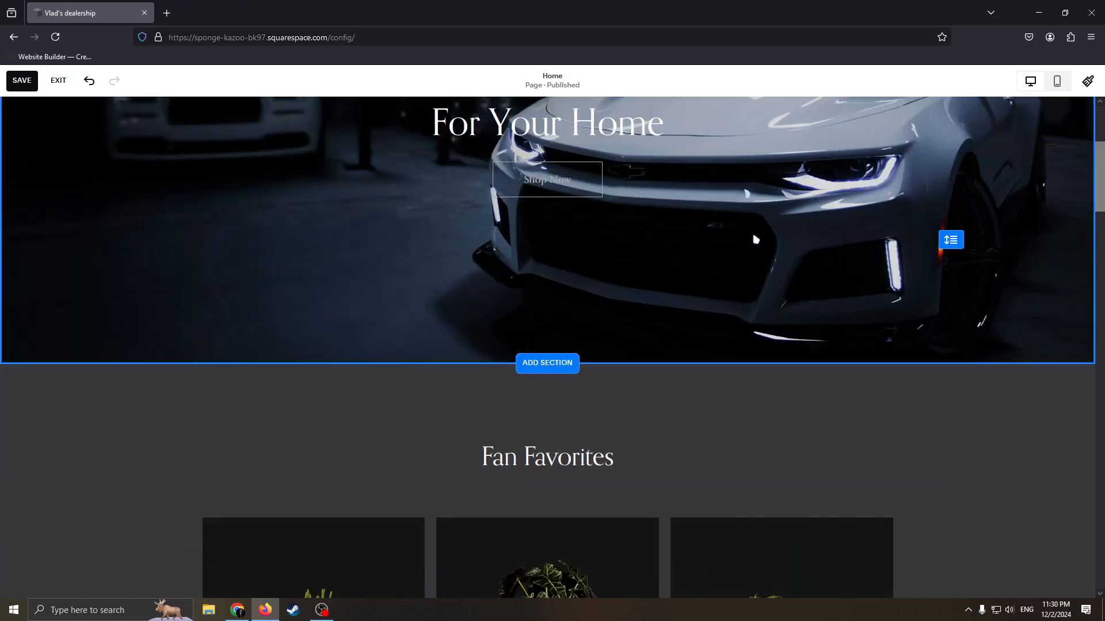
{"action": "scroll", "coordinate": [858, 267], "scroll_direction": "up", "scroll_amount": 4}
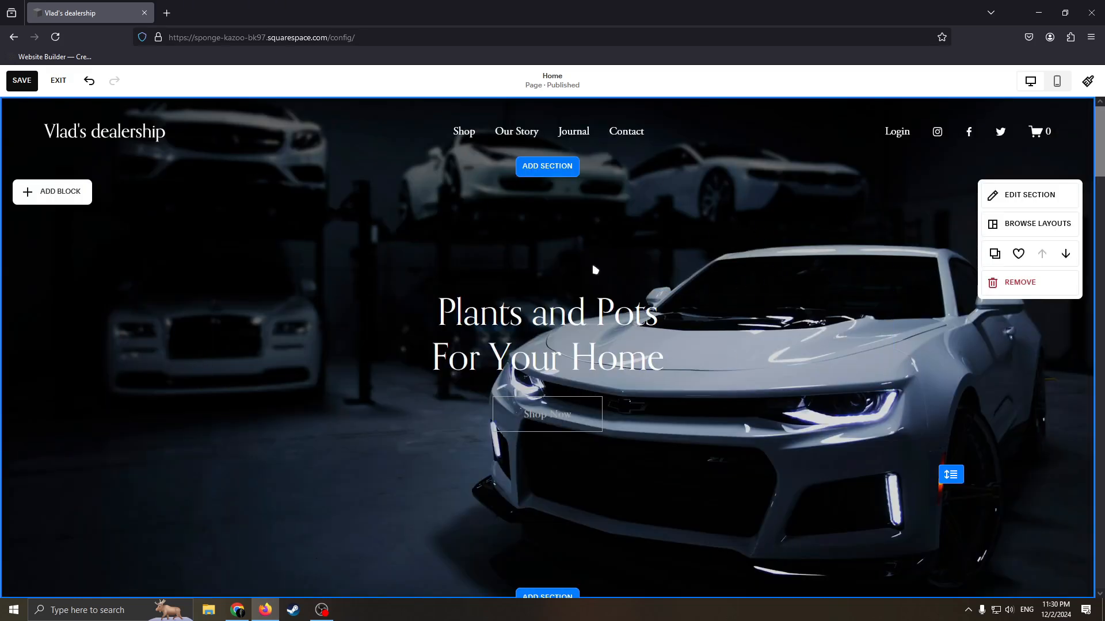
Replace the heading "Plants and Pots For Your Home" with "Buy cars at", the owner's first name and "'s store".
{"action": "left_click", "coordinate": [612, 326]}
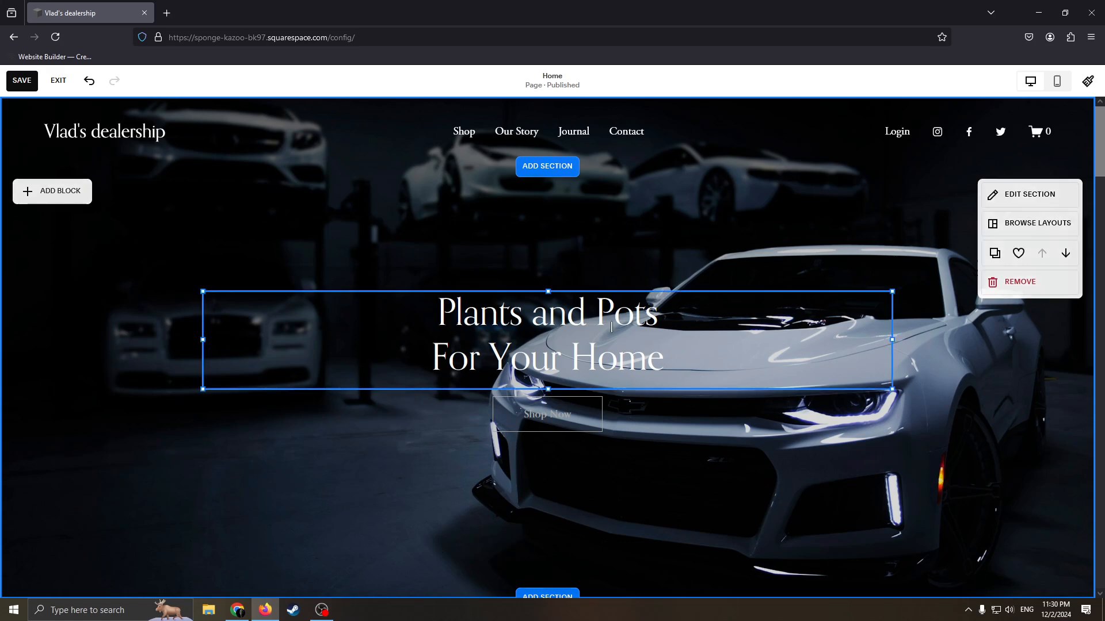
{"action": "double_click", "coordinate": [688, 367]}
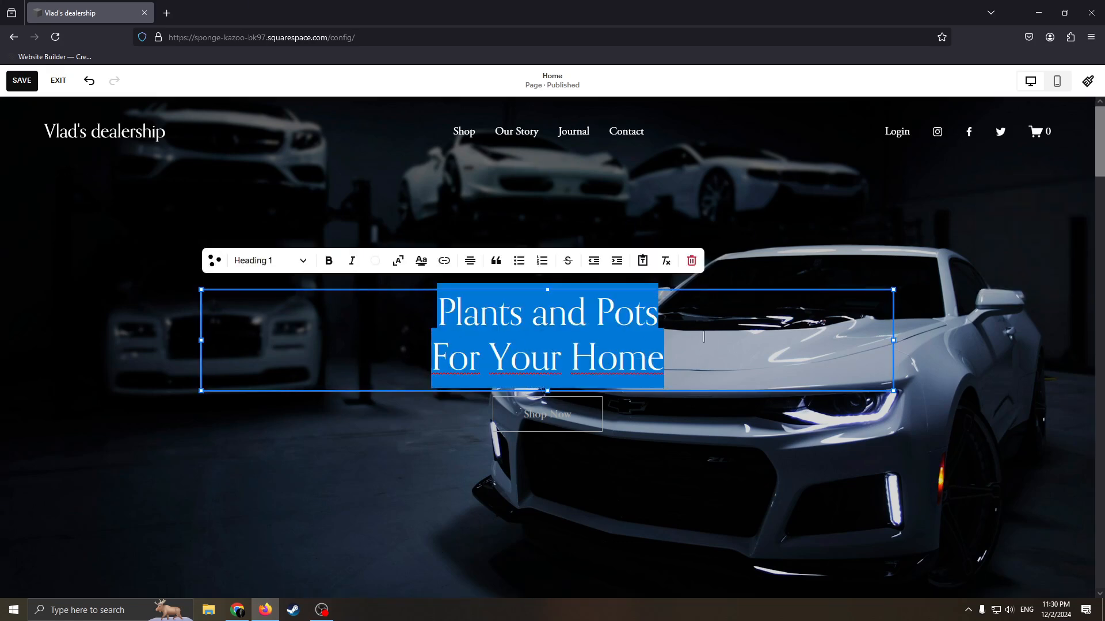
{"action": "left_click_drag", "start_coordinate": [700, 344], "coordinate": [360, 301]}
{"action": "key", "text": "BackSpace"}
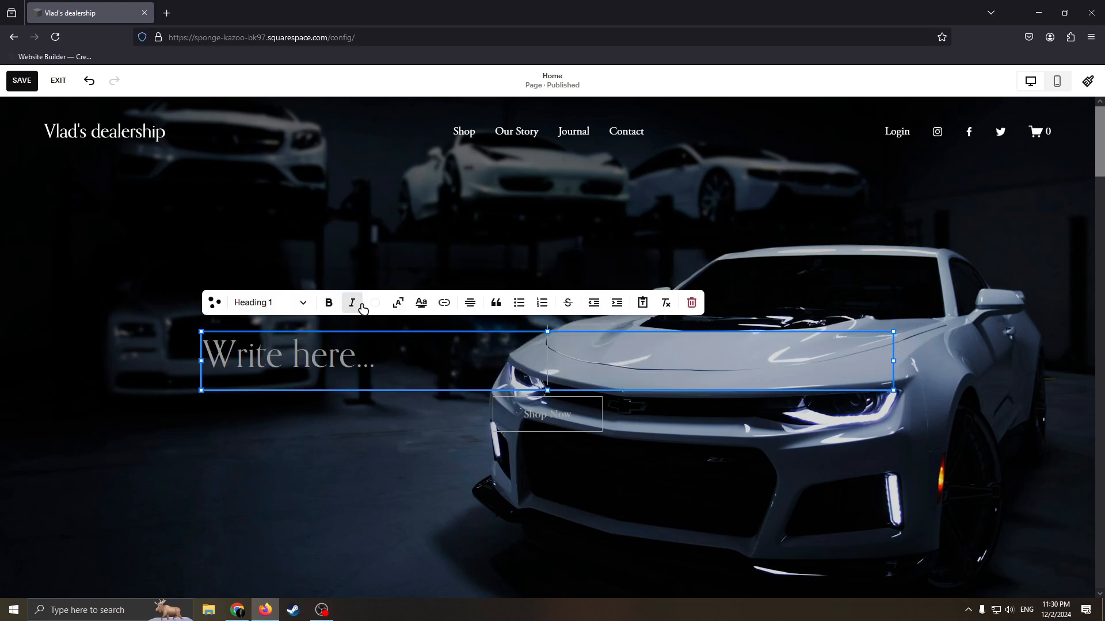
{"action": "key", "text": "BackSpace"}
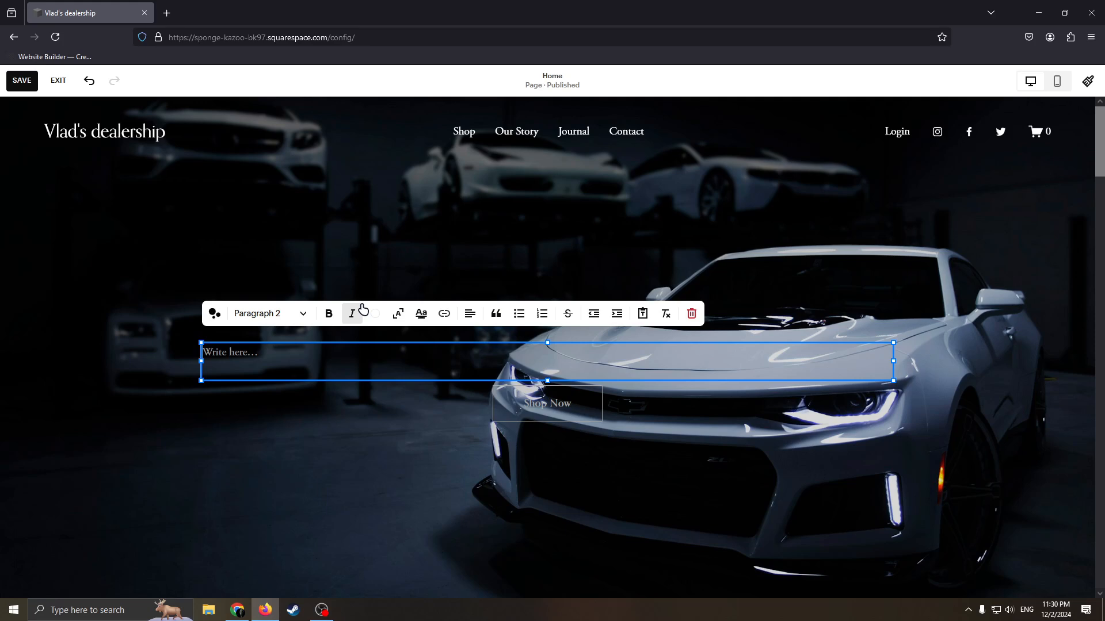
{"action": "type", "text": "CA"}
{"action": "key", "text": "BackSpace"}
{"action": "type", "text": "Buy cars at Vlad’s store"}
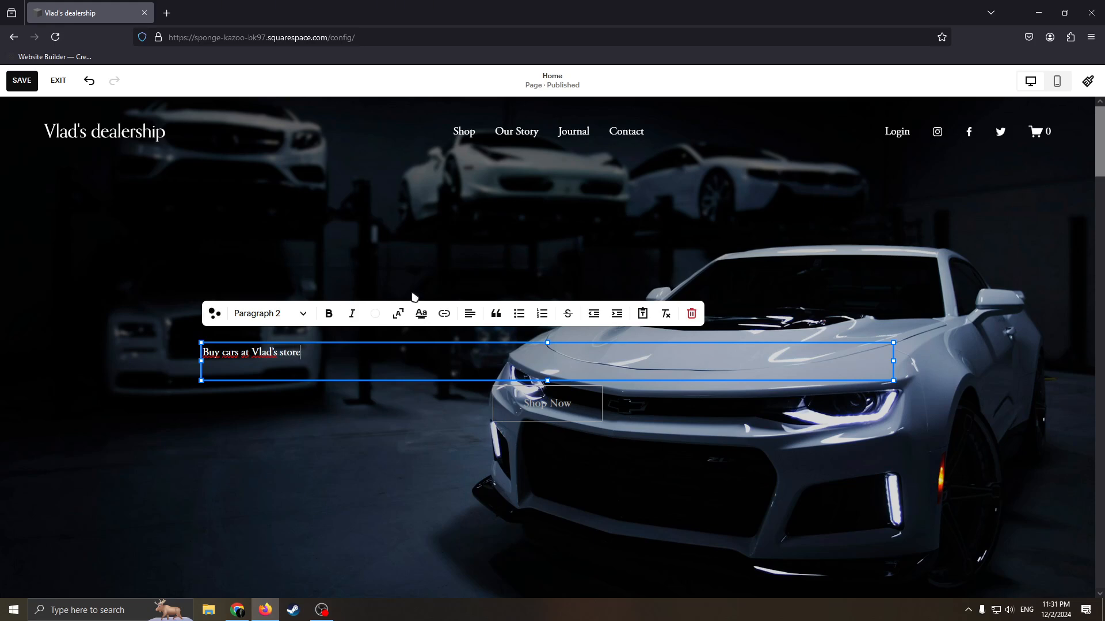
Scale the new hero text to fill the full width of its text block.
{"action": "left_click", "coordinate": [418, 312]}
{"action": "left_click", "coordinate": [419, 311]}
{"action": "left_click", "coordinate": [398, 314]}
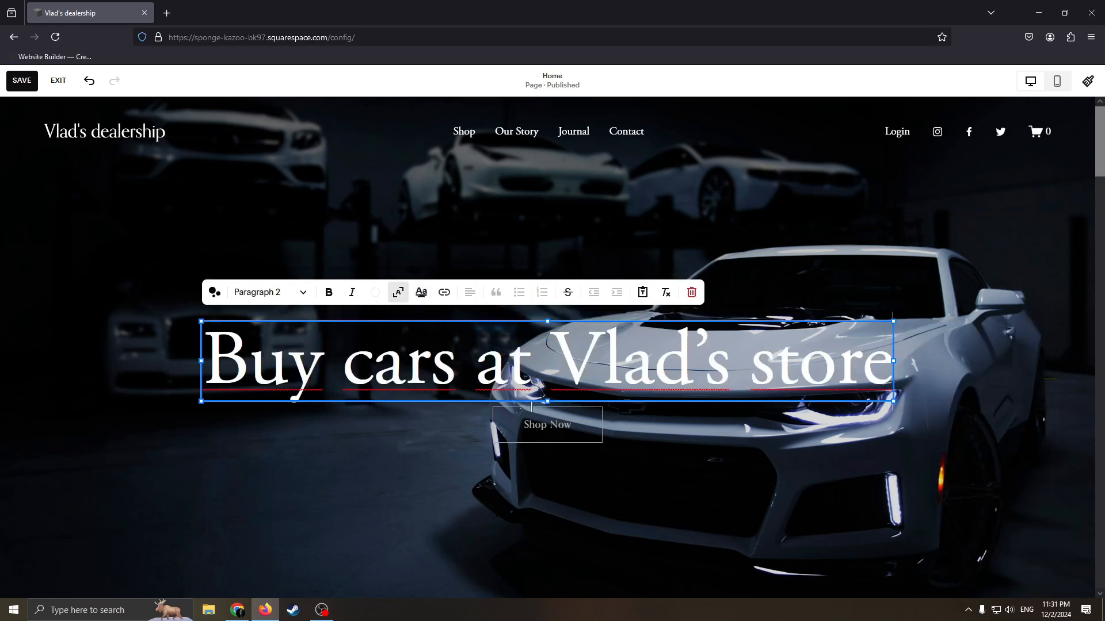
Move the Shop Now button slightly lower beneath the hero heading.
{"action": "left_click", "coordinate": [847, 493]}
{"action": "scroll", "coordinate": [627, 391], "scroll_direction": "down", "scroll_amount": 1}
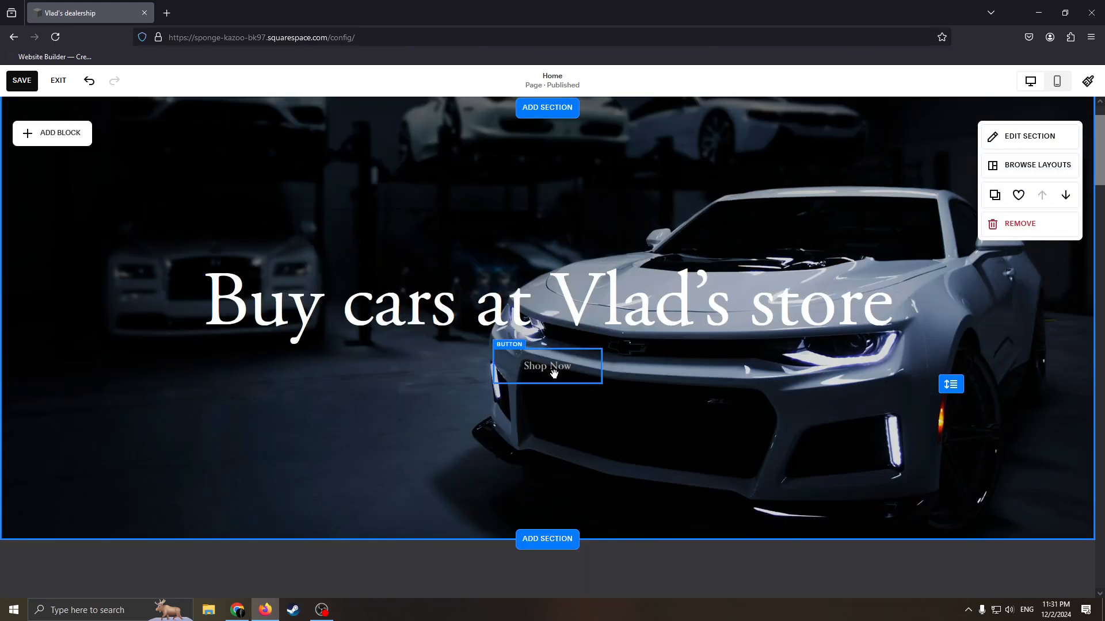
{"action": "left_click_drag", "start_coordinate": [554, 375], "coordinate": [558, 394]}
{"action": "scroll", "coordinate": [782, 333], "scroll_direction": "up", "scroll_amount": 1}
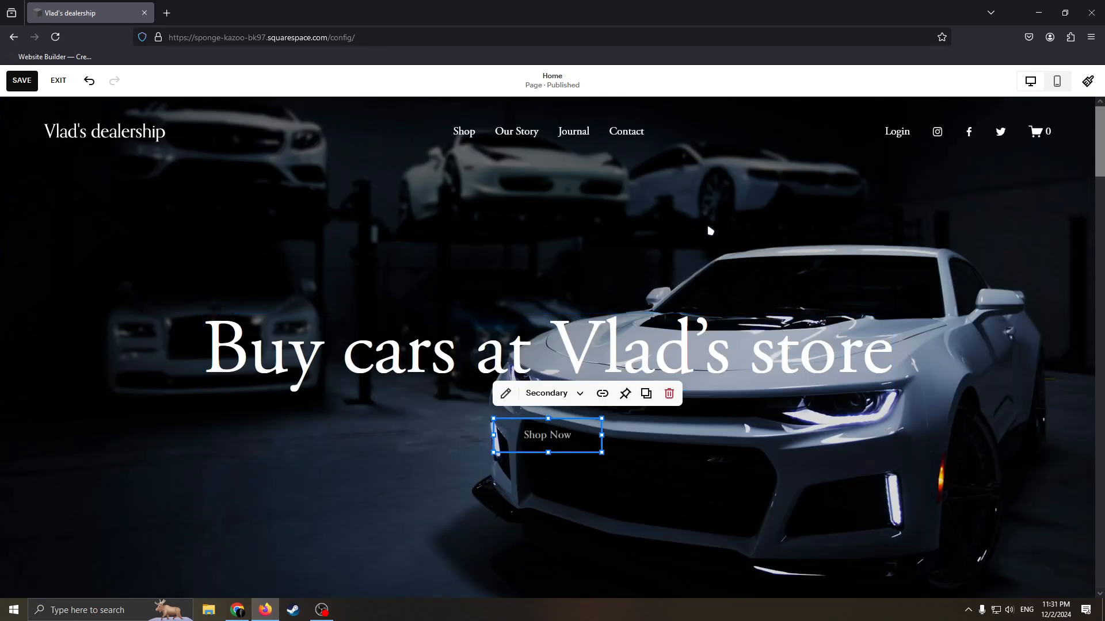
{"action": "left_click_drag", "start_coordinate": [662, 332], "coordinate": [588, 257]}
{"action": "mouse_move", "coordinate": [561, 360]}
{"action": "left_mouse_down"}
{"action": "mouse_move", "coordinate": [638, 343]}
{"action": "mouse_move", "coordinate": [594, 370]}
{"action": "mouse_move", "coordinate": [564, 363]}
{"action": "left_mouse_up"}
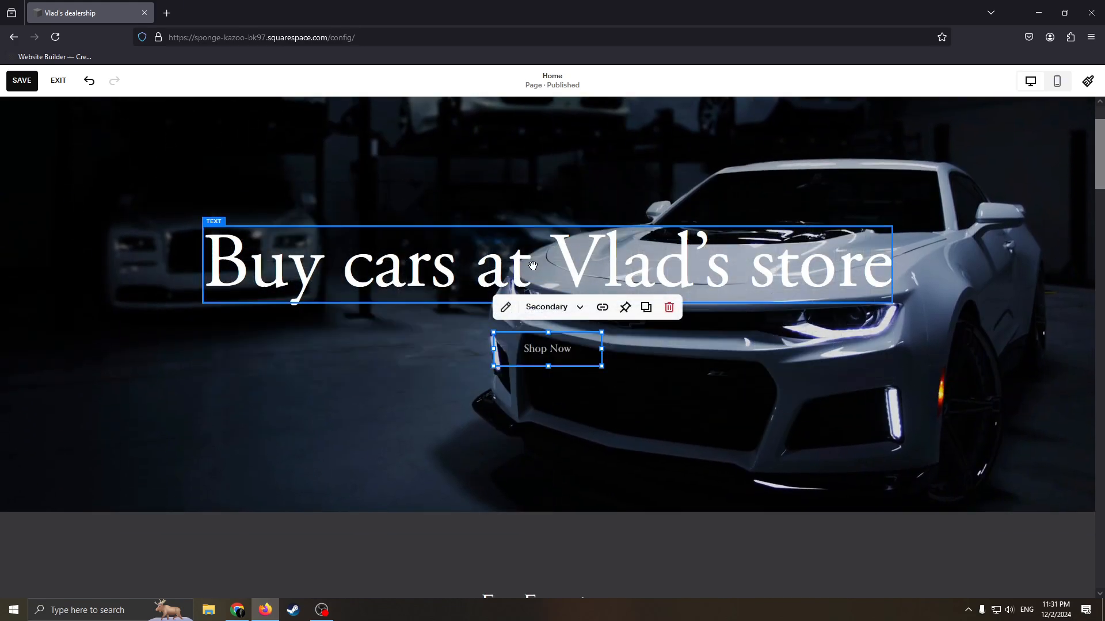
Increase the height of the hero heading's text block and of the Shop Now button, keeping the button beneath the heading.
{"action": "left_click", "coordinate": [295, 285]}
{"action": "left_click_drag", "start_coordinate": [203, 303], "coordinate": [204, 334]}
{"action": "left_click", "coordinate": [513, 358]}
{"action": "left_click_drag", "start_coordinate": [493, 366], "coordinate": [499, 389]}
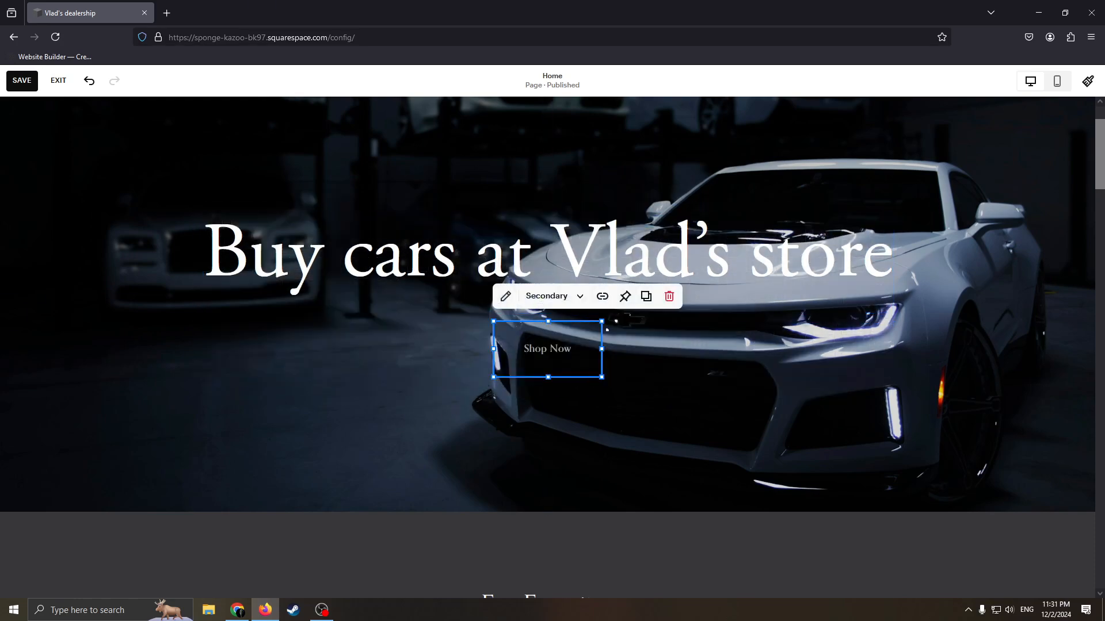
{"action": "scroll", "coordinate": [690, 322], "scroll_direction": "up", "scroll_amount": 2}
{"action": "left_click", "coordinate": [863, 256]}
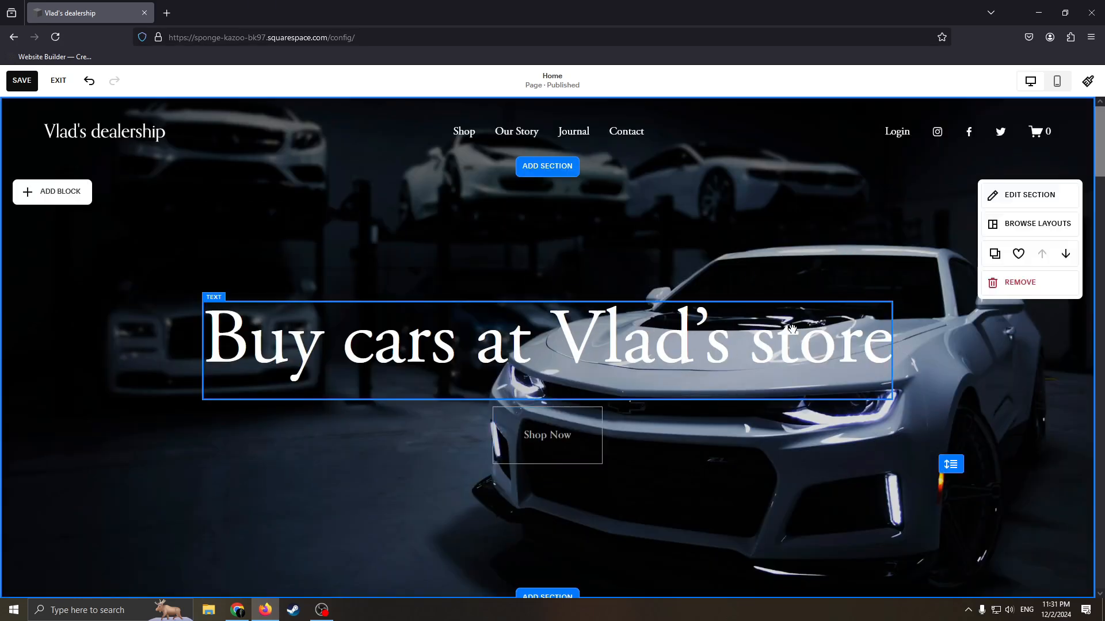
Look over the Fan Favorites section with its three plant items below the hero section.
{"action": "scroll", "coordinate": [661, 288], "scroll_direction": "down", "scroll_amount": 5}
{"action": "scroll", "coordinate": [676, 288], "scroll_direction": "up", "scroll_amount": 2}
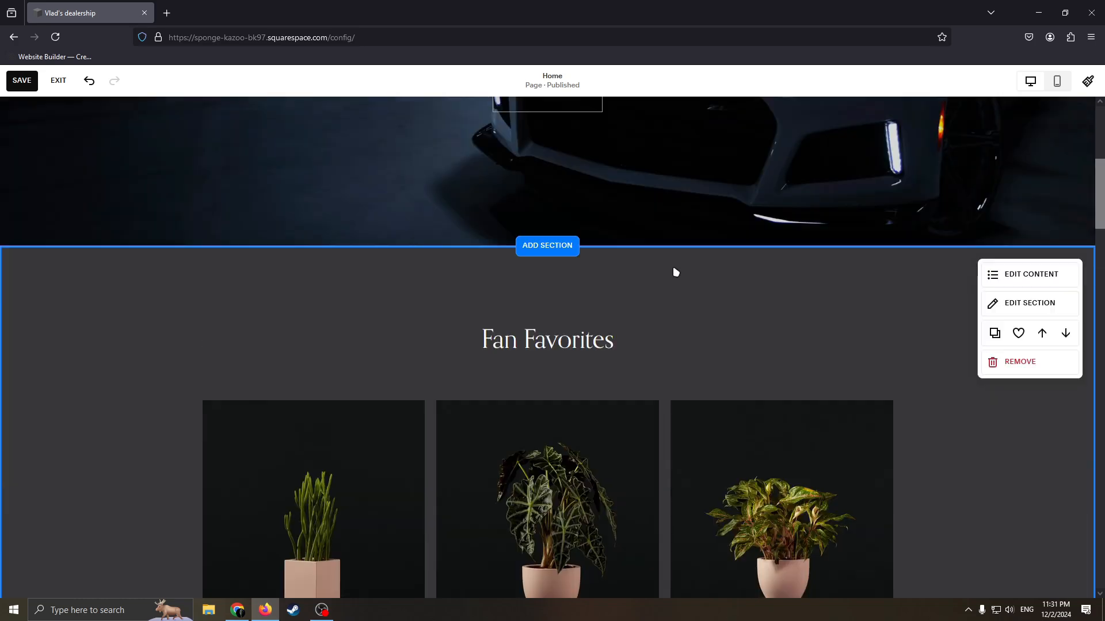
{"action": "scroll", "coordinate": [695, 232], "scroll_direction": "down", "scroll_amount": 3}
{"action": "scroll", "coordinate": [777, 235], "scroll_direction": "up", "scroll_amount": 1}
{"action": "scroll", "coordinate": [719, 249], "scroll_direction": "down", "scroll_amount": 4}
{"action": "scroll", "coordinate": [718, 250], "scroll_direction": "up", "scroll_amount": 5}
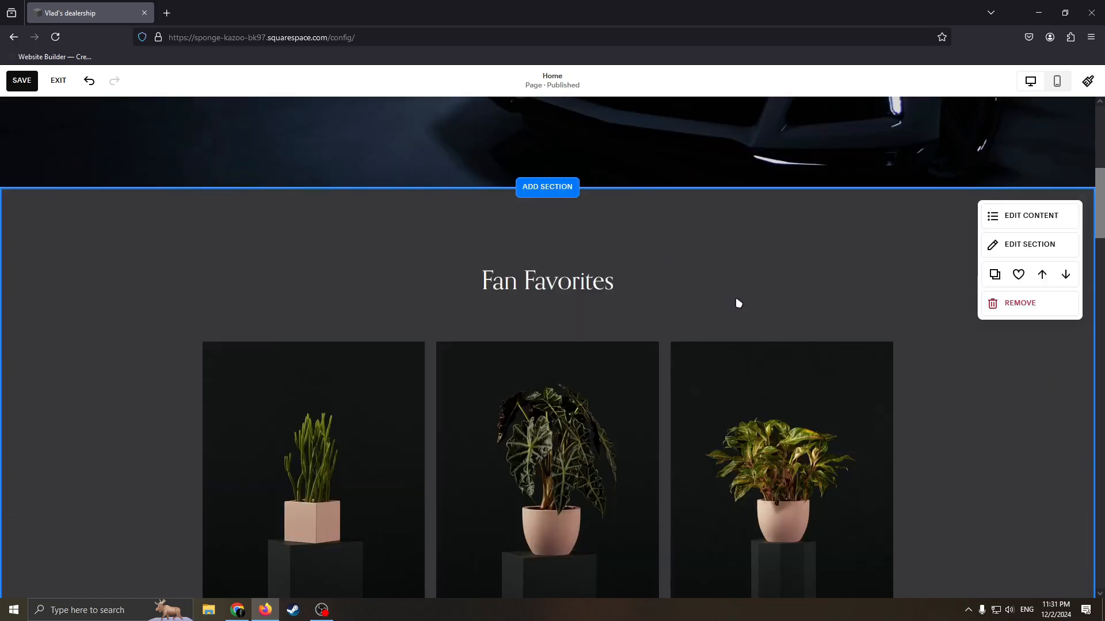
{"action": "scroll", "coordinate": [633, 311], "scroll_direction": "down", "scroll_amount": 4}
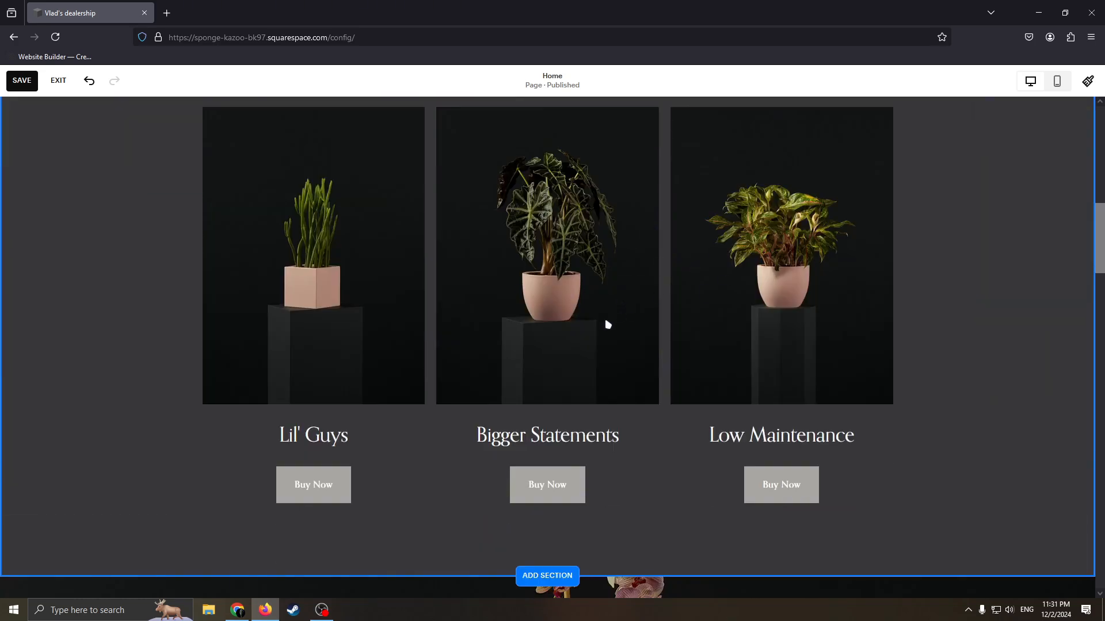
{"action": "scroll", "coordinate": [679, 368], "scroll_direction": "up", "scroll_amount": 2}
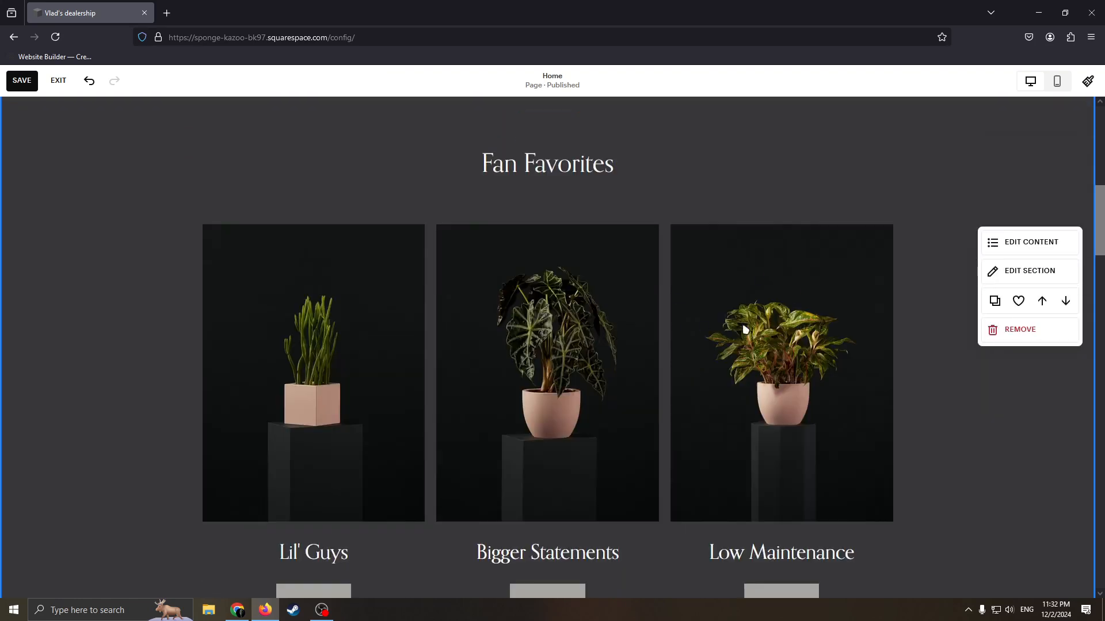
{"action": "scroll", "coordinate": [786, 336], "scroll_direction": "up", "scroll_amount": 1}
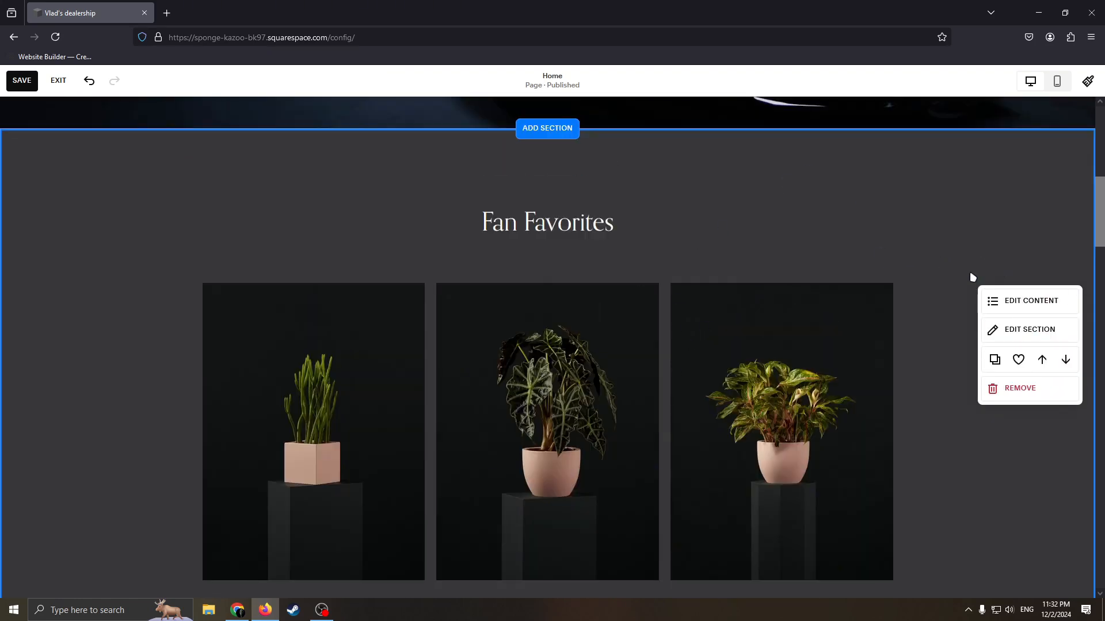
View the element settings in the Fan Favorites section's content editor and close them without changes.
{"action": "left_click", "coordinate": [1022, 307]}
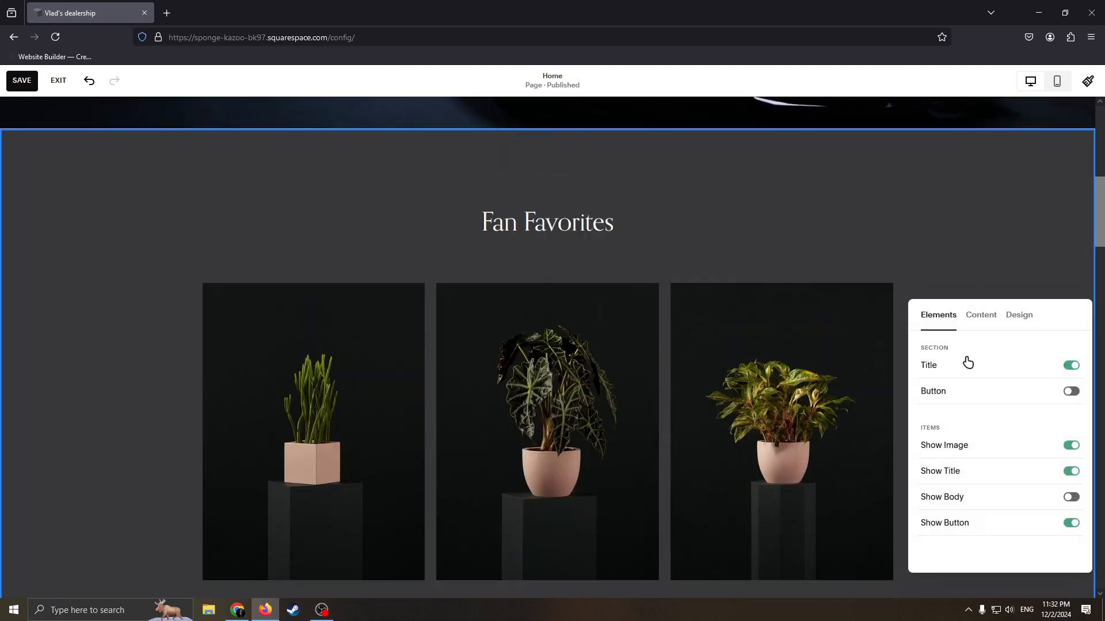
{"action": "left_click", "coordinate": [884, 263]}
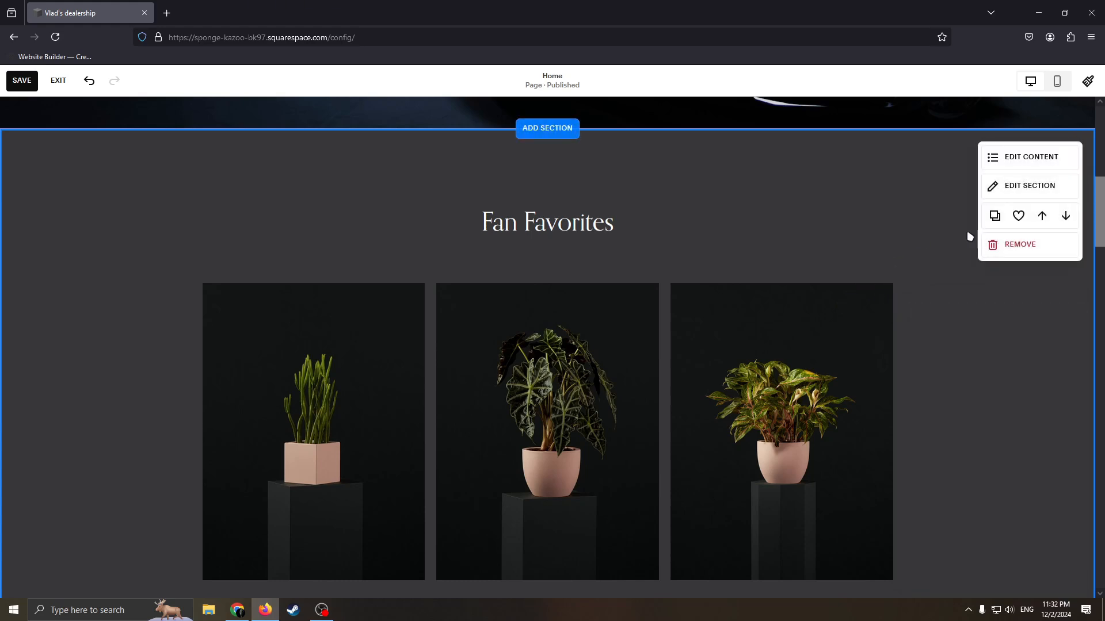
{"action": "left_click", "coordinate": [970, 185]}
{"action": "left_click", "coordinate": [619, 328]}
{"action": "scroll", "coordinate": [421, 336], "scroll_direction": "down", "scroll_amount": 2}
{"action": "scroll", "coordinate": [715, 340], "scroll_direction": "up", "scroll_amount": 4}
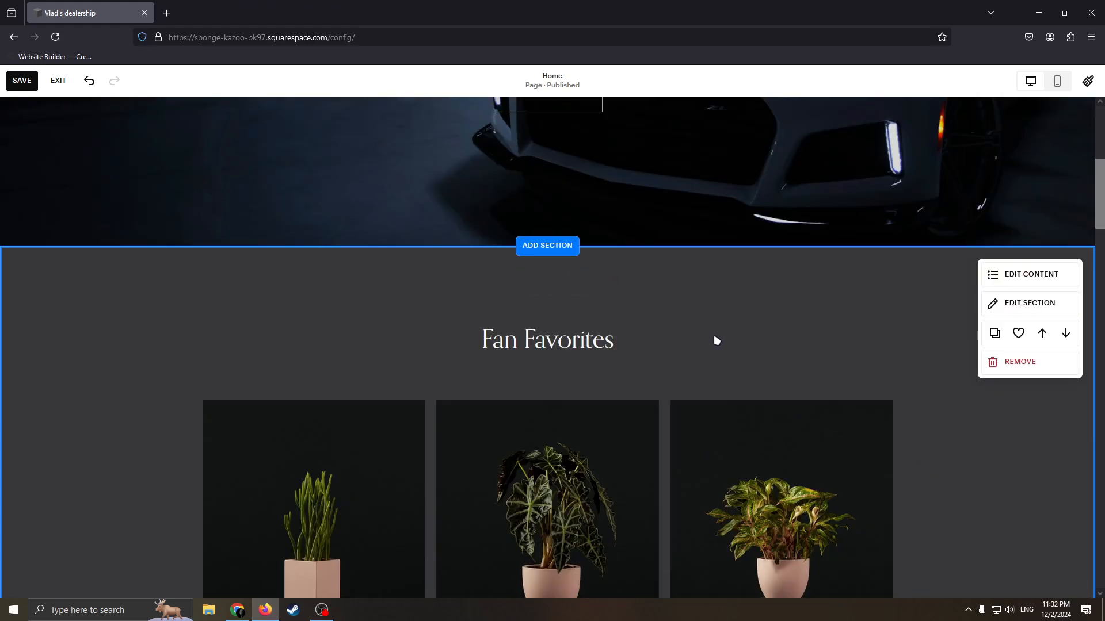
{"action": "scroll", "coordinate": [865, 385], "scroll_direction": "down", "scroll_amount": 9}
{"action": "scroll", "coordinate": [630, 290], "scroll_direction": "up", "scroll_amount": 6}
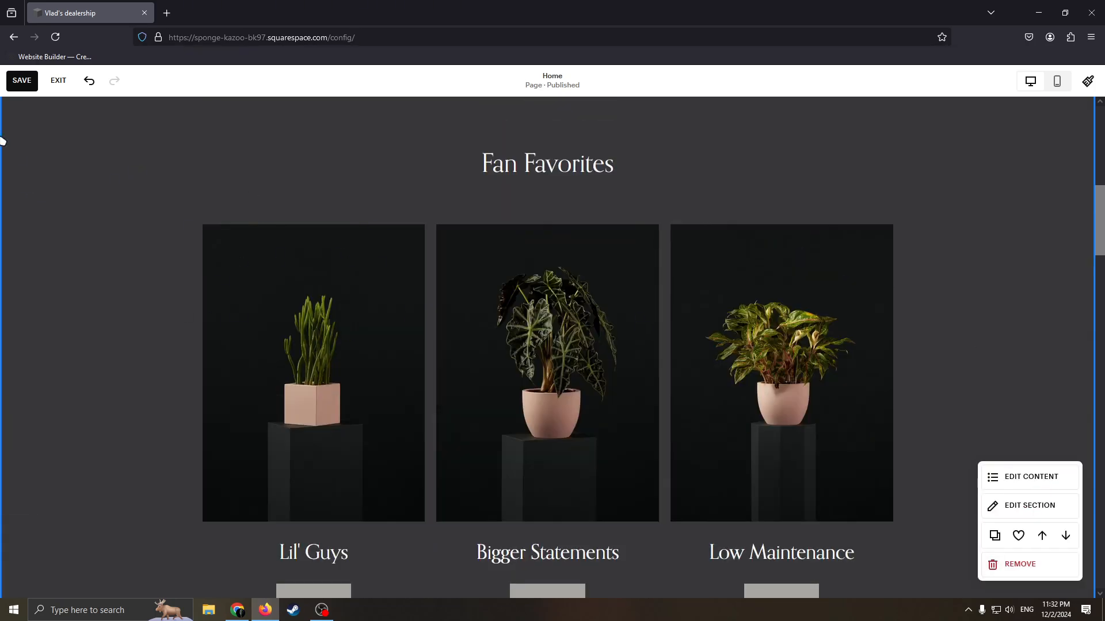
Save the home page changes and exit the page editor.
{"action": "left_click", "coordinate": [17, 84]}
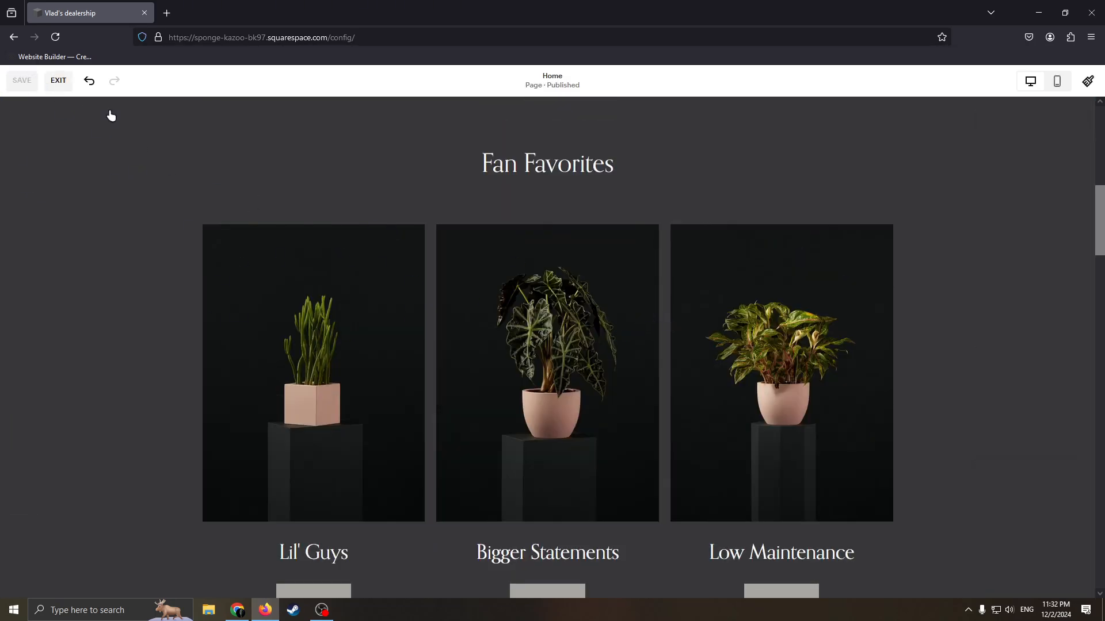
{"action": "left_click", "coordinate": [58, 80]}
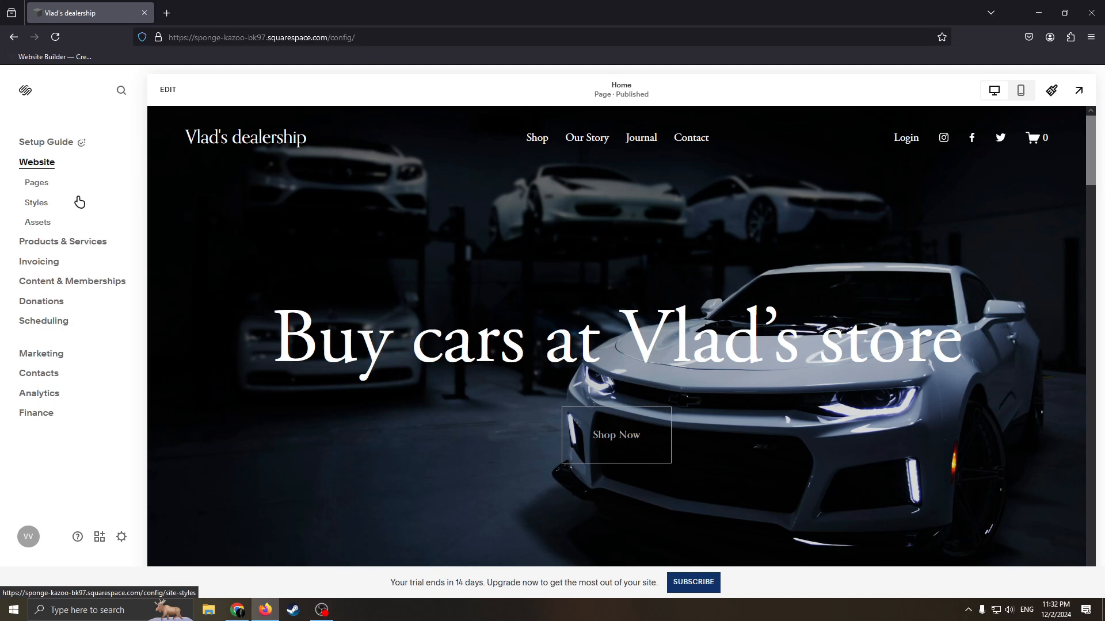
Look through the store's product categories: Physical, Services and Downloads.
{"action": "left_click", "coordinate": [60, 243]}
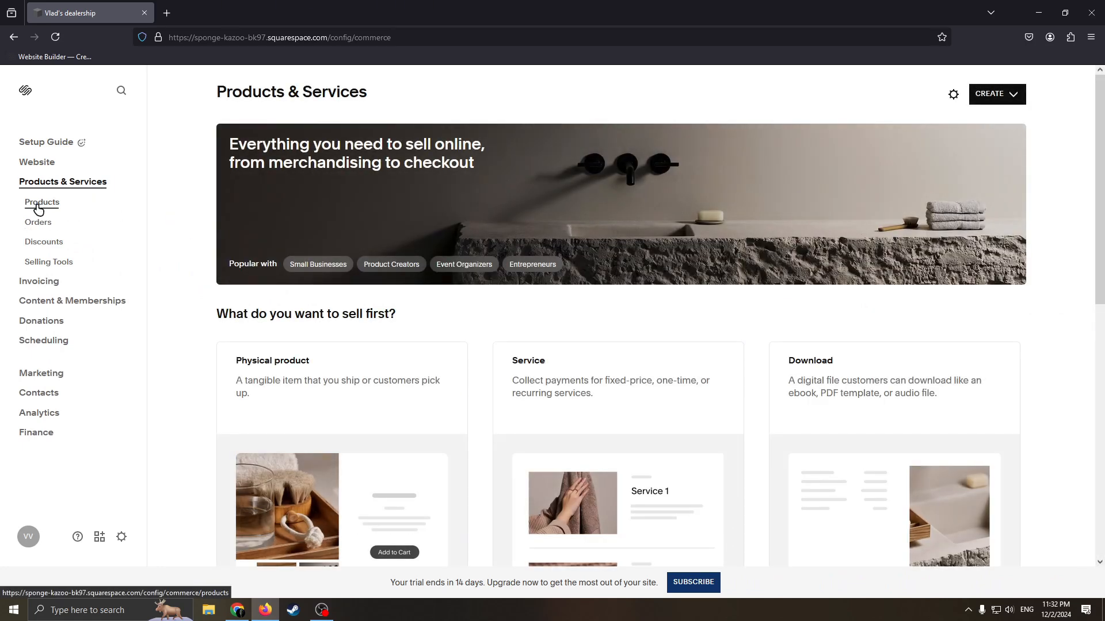
{"action": "left_click", "coordinate": [38, 207]}
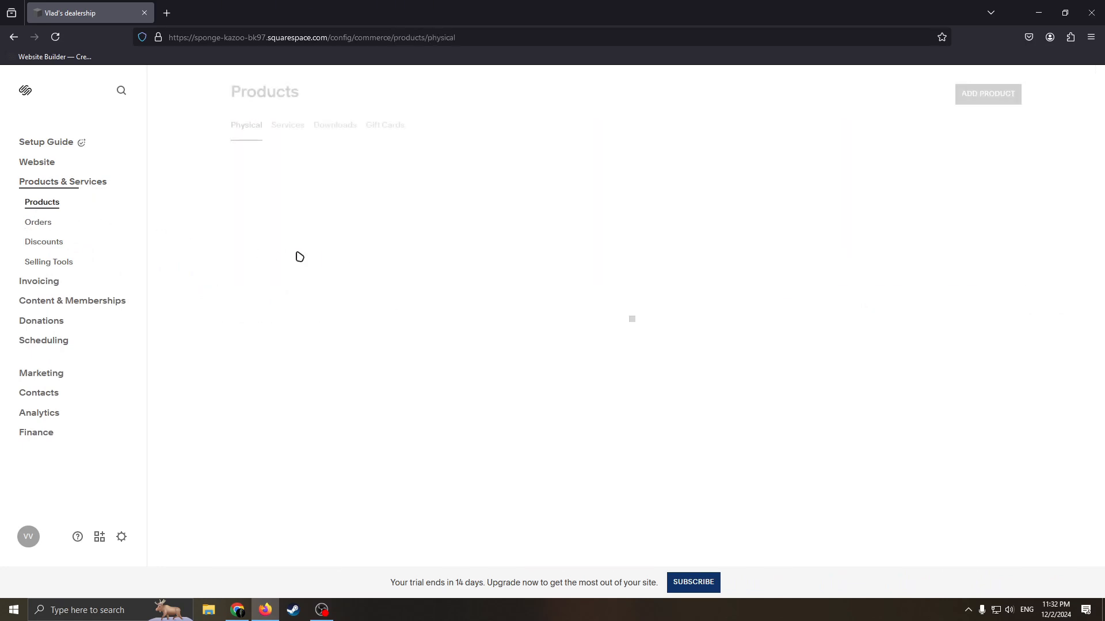
{"action": "left_click", "coordinate": [282, 128]}
{"action": "left_click", "coordinate": [246, 126]}
{"action": "left_click", "coordinate": [335, 127]}
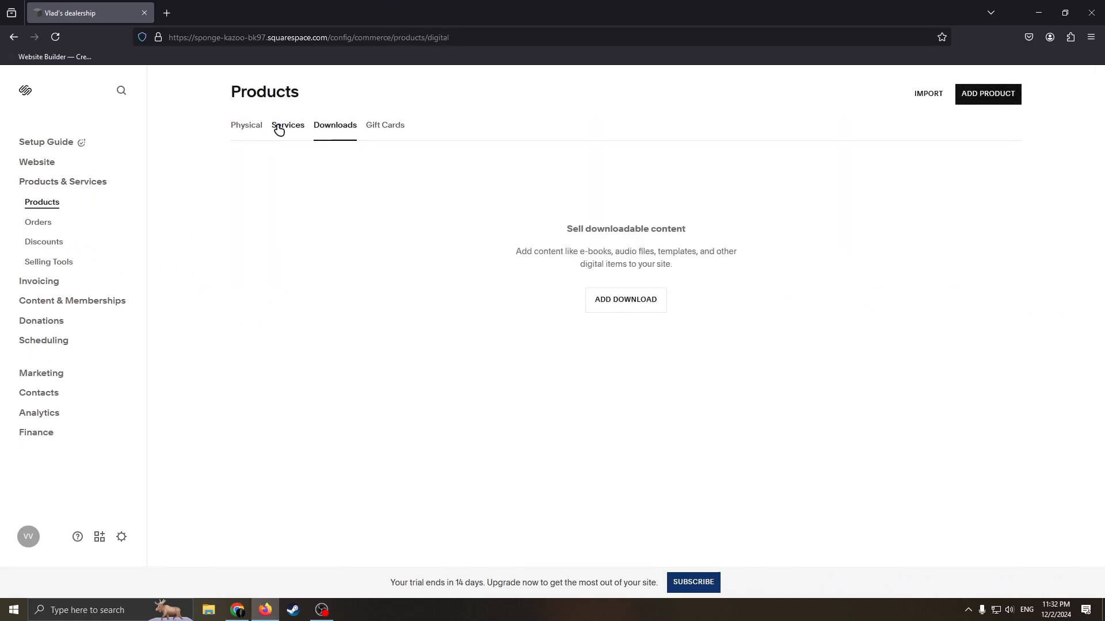
{"action": "left_click", "coordinate": [280, 127]}
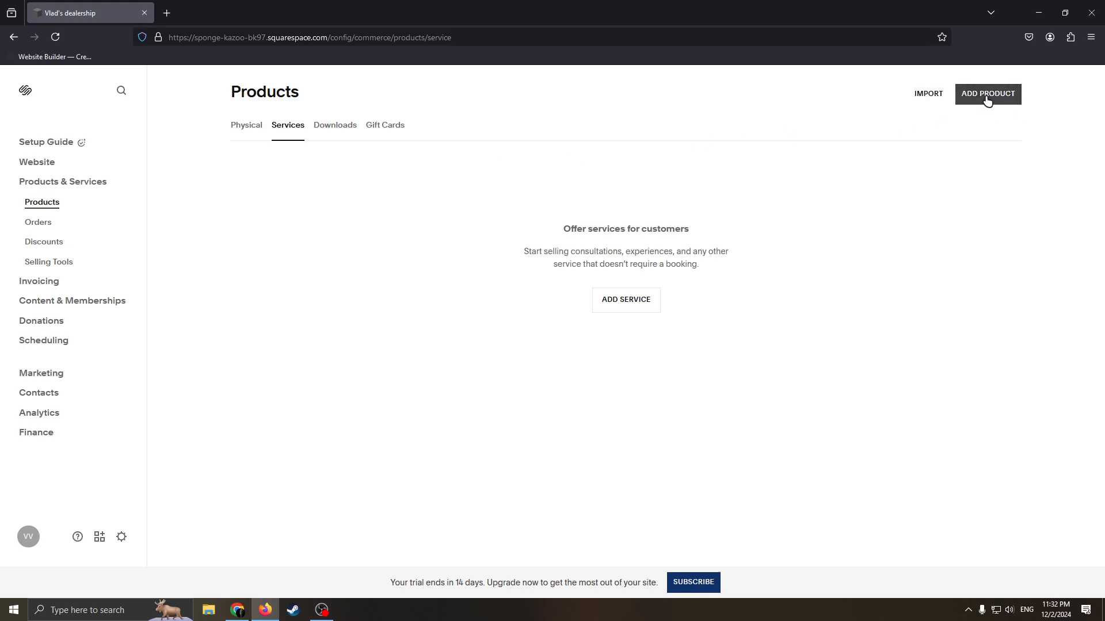
{"action": "left_click", "coordinate": [254, 130]}
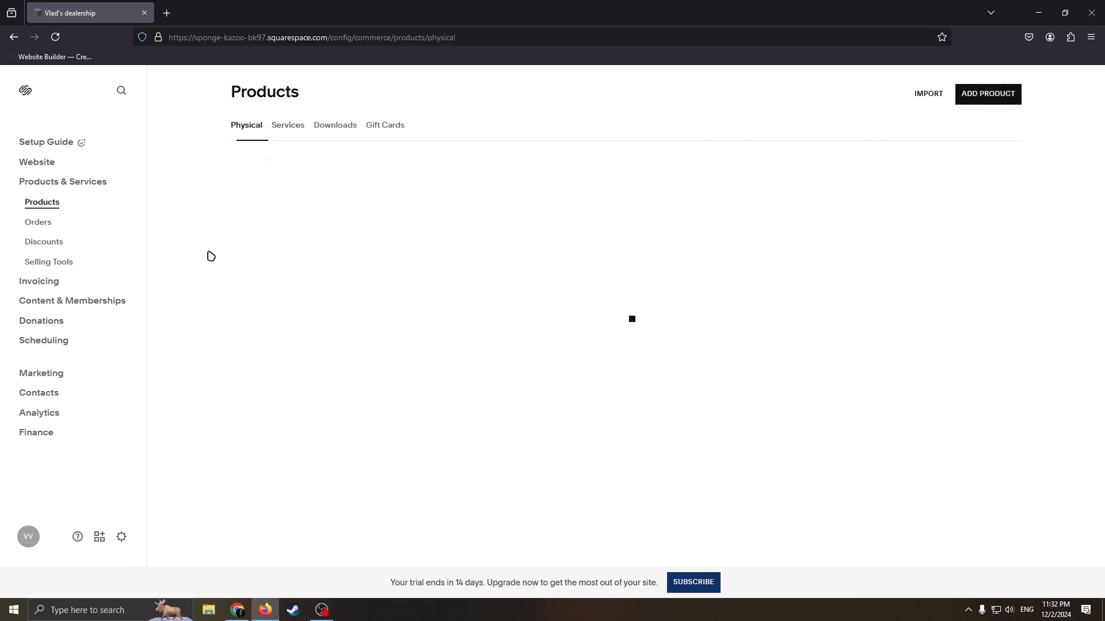
View the Orders and Discounts pages and return to the Products & Services overview.
{"action": "left_click", "coordinate": [40, 223]}
{"action": "left_click", "coordinate": [53, 248]}
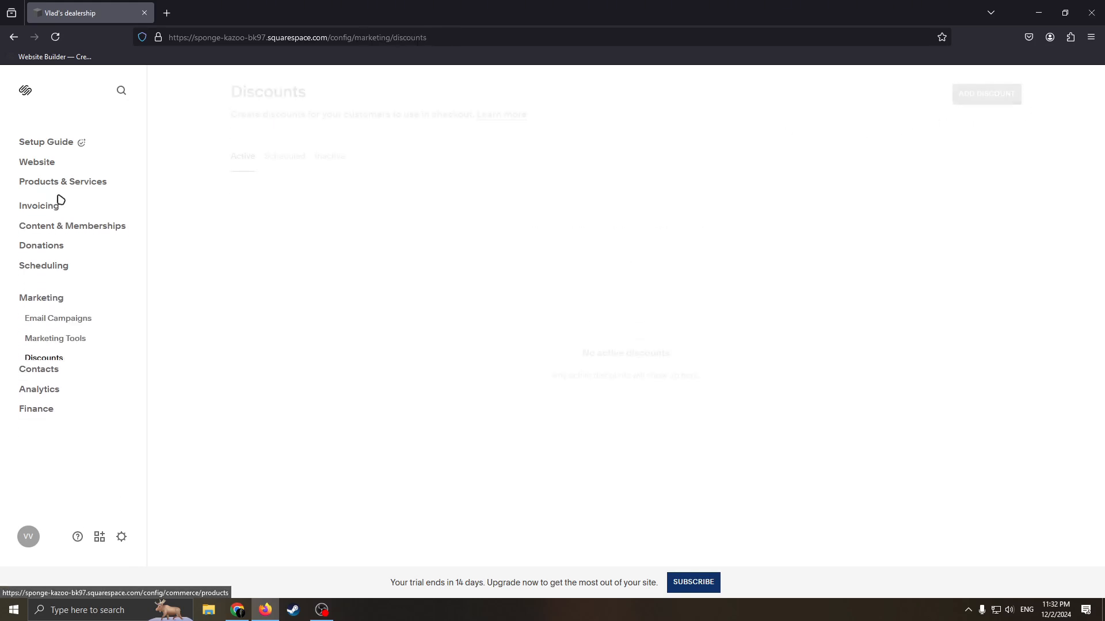
{"action": "left_click", "coordinate": [63, 182]}
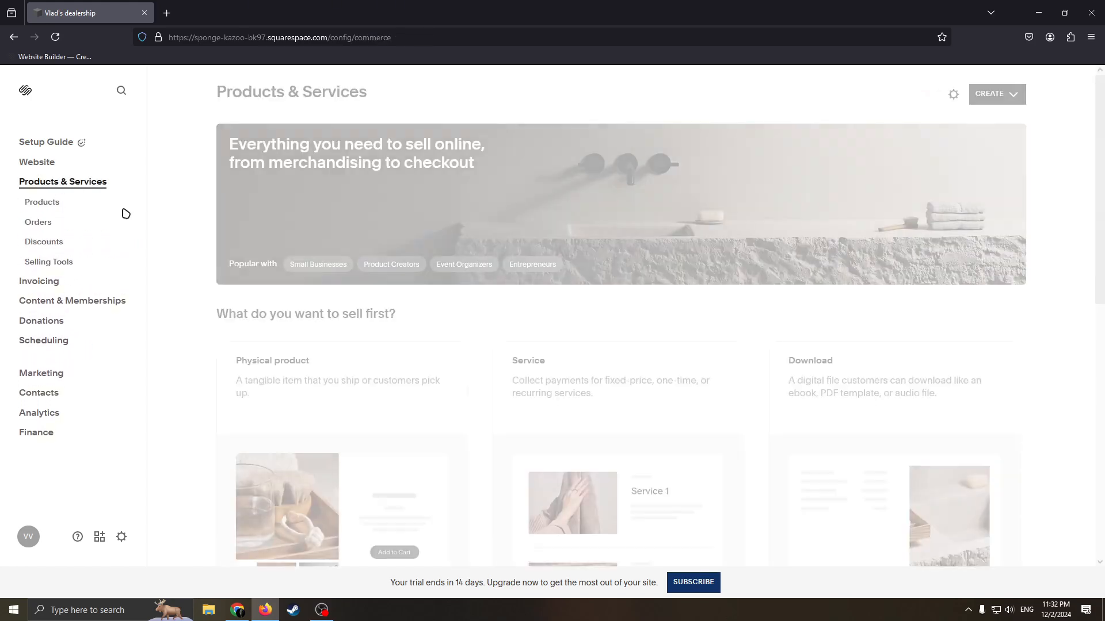
{"action": "left_click", "coordinate": [46, 205]}
{"action": "left_click", "coordinate": [51, 185]}
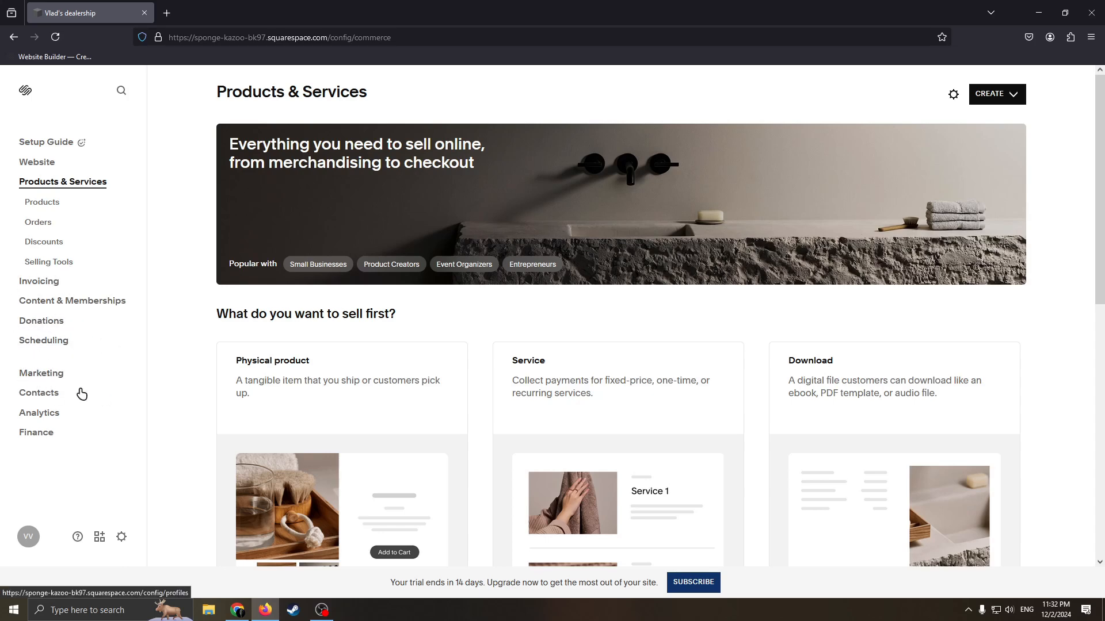
Open Analytics, postpone its introduction, and view the Traffic and Traffic Sources reports.
{"action": "left_click", "coordinate": [39, 413]}
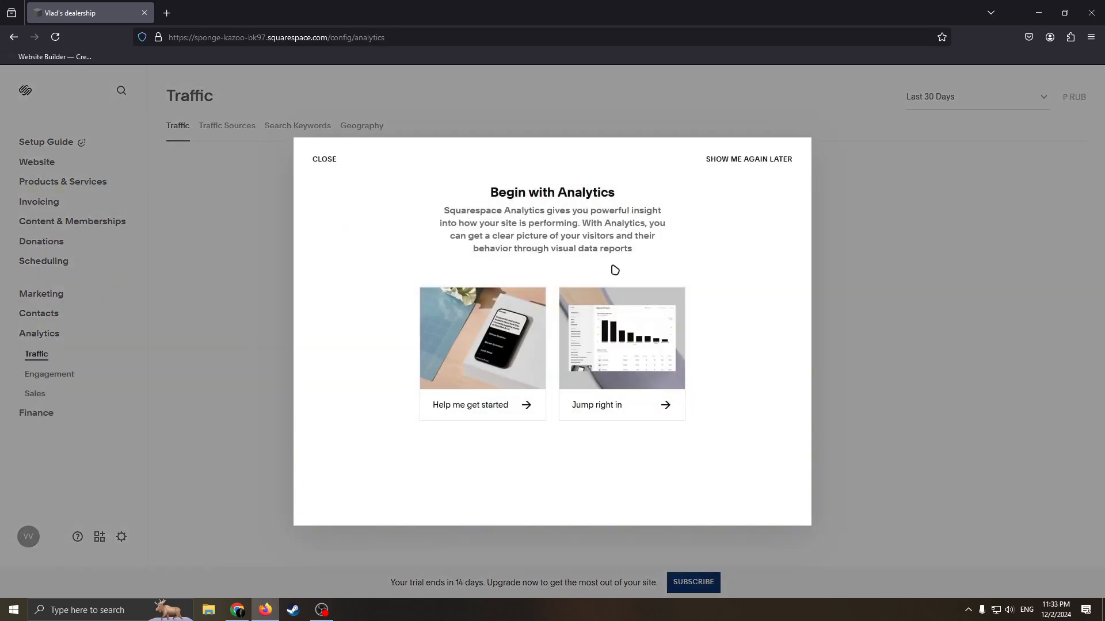
{"action": "left_click", "coordinate": [729, 158]}
{"action": "left_click", "coordinate": [227, 125]}
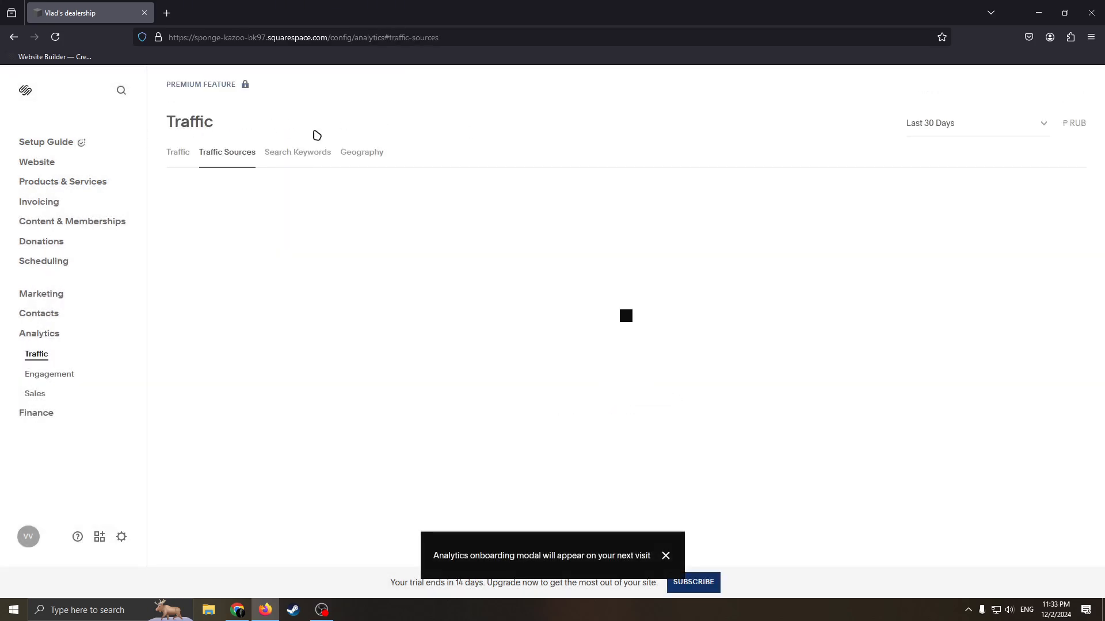
{"action": "left_click", "coordinate": [190, 154]}
Move the Shop page between Journal and Contact in the website's main navigation.
{"action": "left_click", "coordinate": [46, 142]}
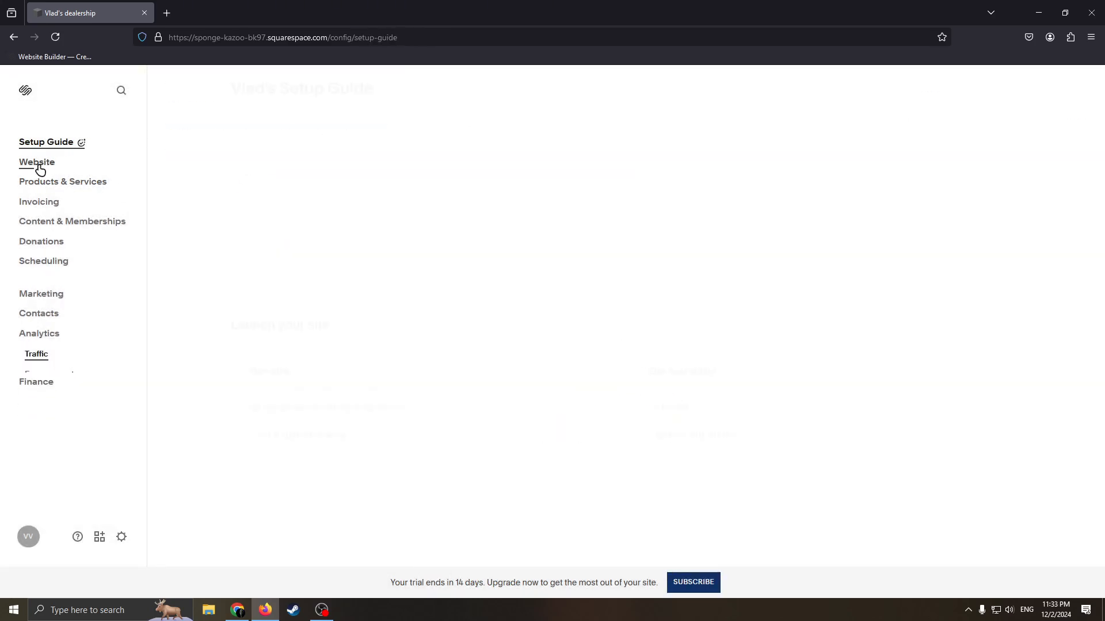
{"action": "left_click", "coordinate": [37, 163]}
{"action": "left_click", "coordinate": [35, 182]}
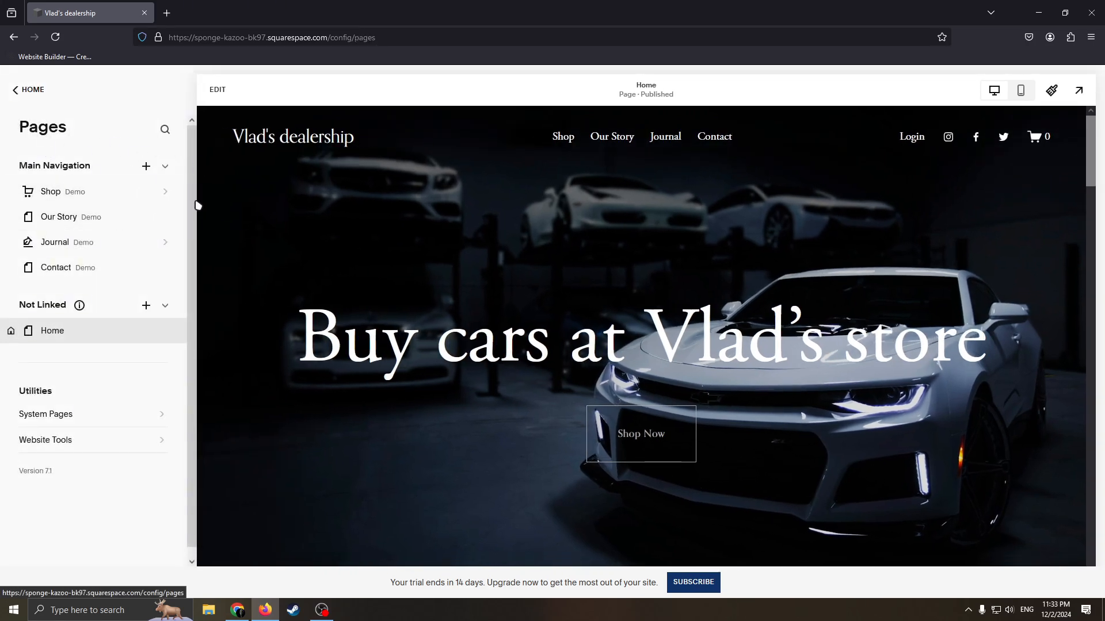
{"action": "left_click_drag", "start_coordinate": [87, 217], "coordinate": [66, 243]}
View the page types that can be added and the Site Styles options, and return to the website overview.
{"action": "left_click", "coordinate": [147, 167]}
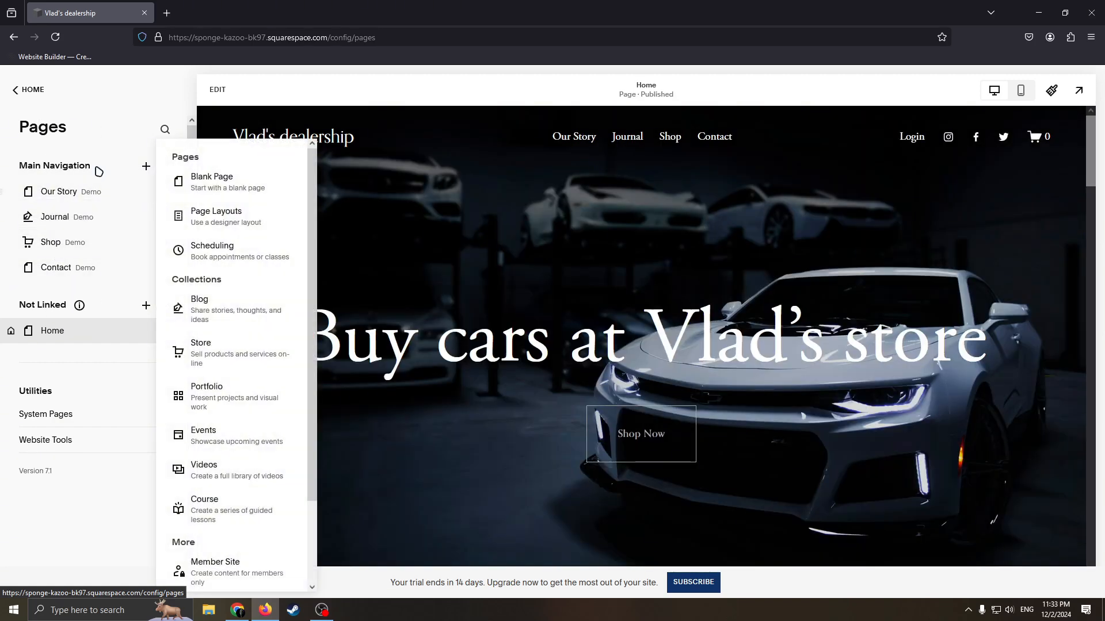
{"action": "left_click", "coordinate": [87, 134]}
{"action": "left_click", "coordinate": [26, 92]}
{"action": "left_click", "coordinate": [86, 204]}
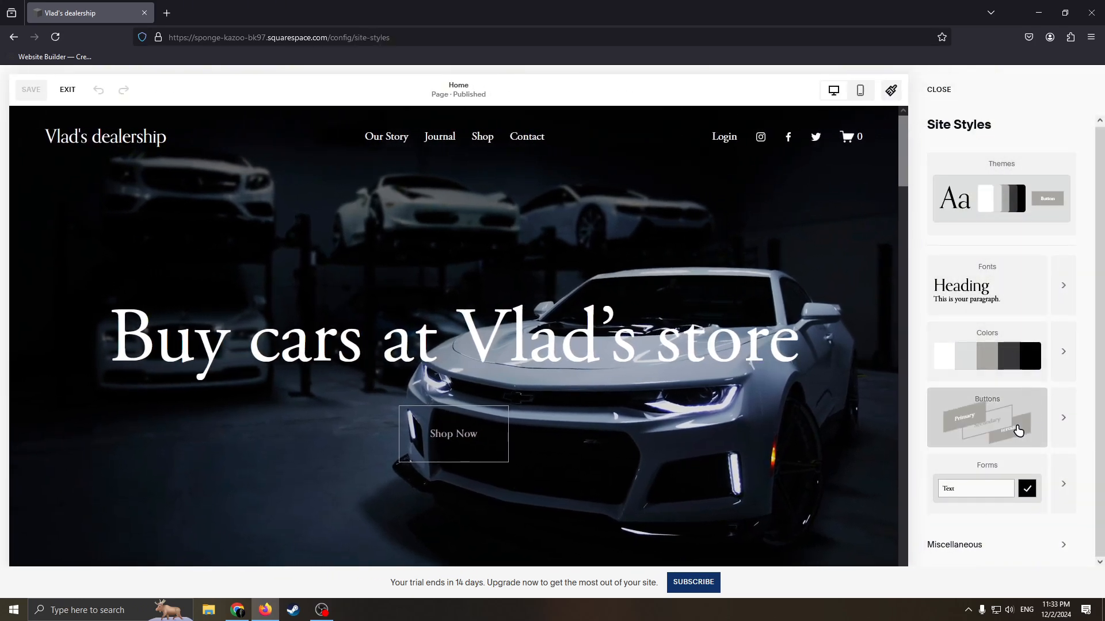
{"action": "left_click", "coordinate": [938, 90]}
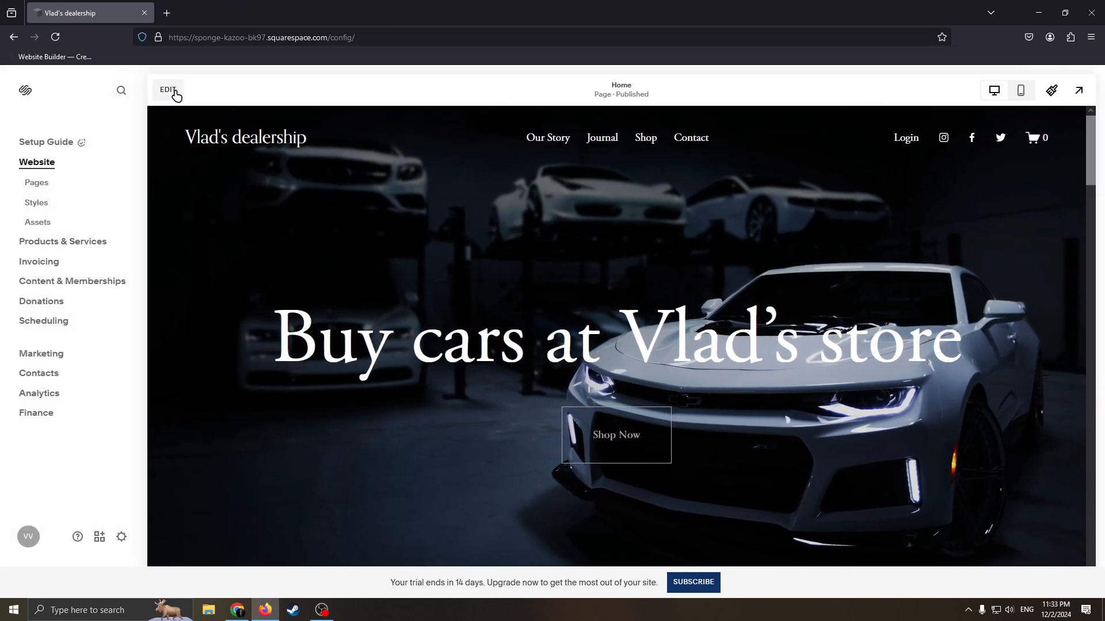
Remove the potted orchid image section between Fan Favorites and The Journal from the home page.
{"action": "left_click", "coordinate": [178, 91]}
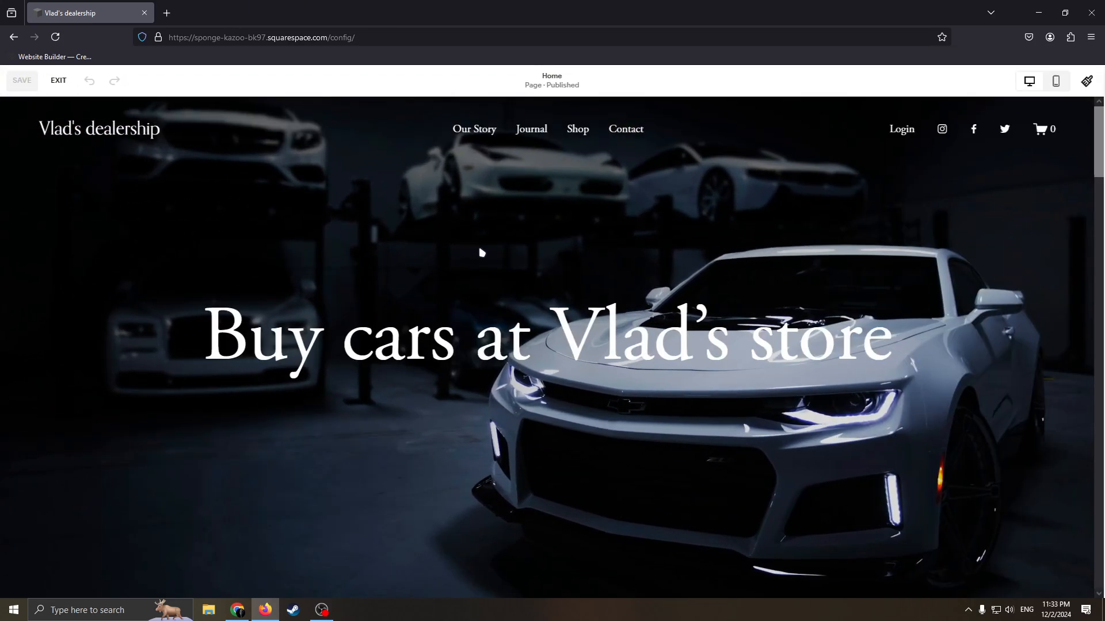
{"action": "scroll", "coordinate": [515, 282], "scroll_direction": "down", "scroll_amount": 12}
{"action": "scroll", "coordinate": [515, 299], "scroll_direction": "down", "scroll_amount": 10}
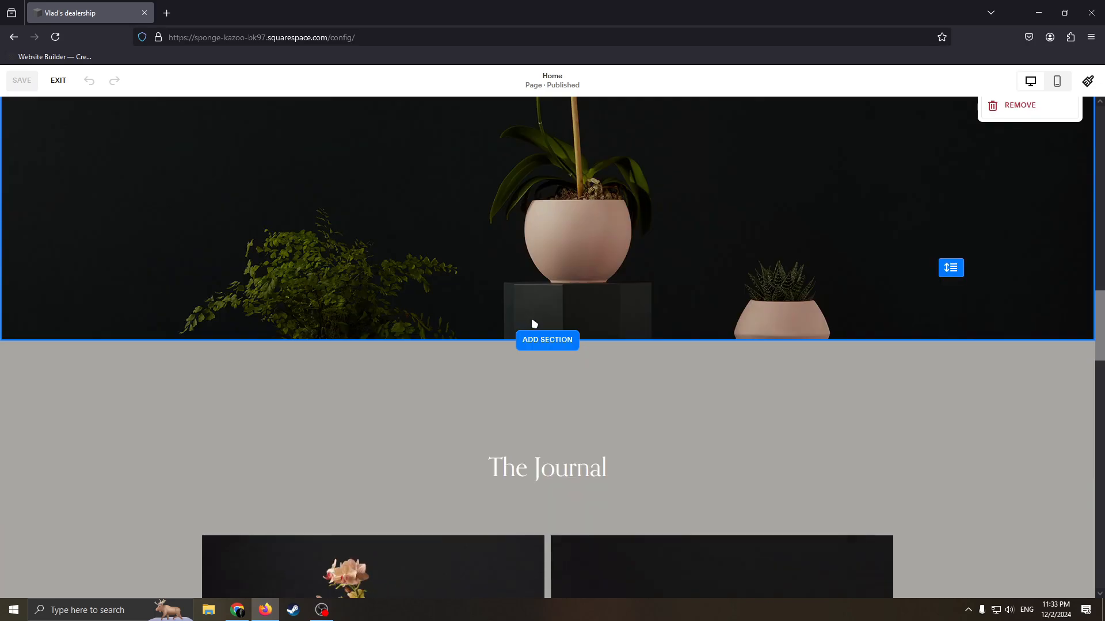
{"action": "scroll", "coordinate": [576, 299], "scroll_direction": "up", "scroll_amount": 2}
{"action": "left_click", "coordinate": [989, 230]}
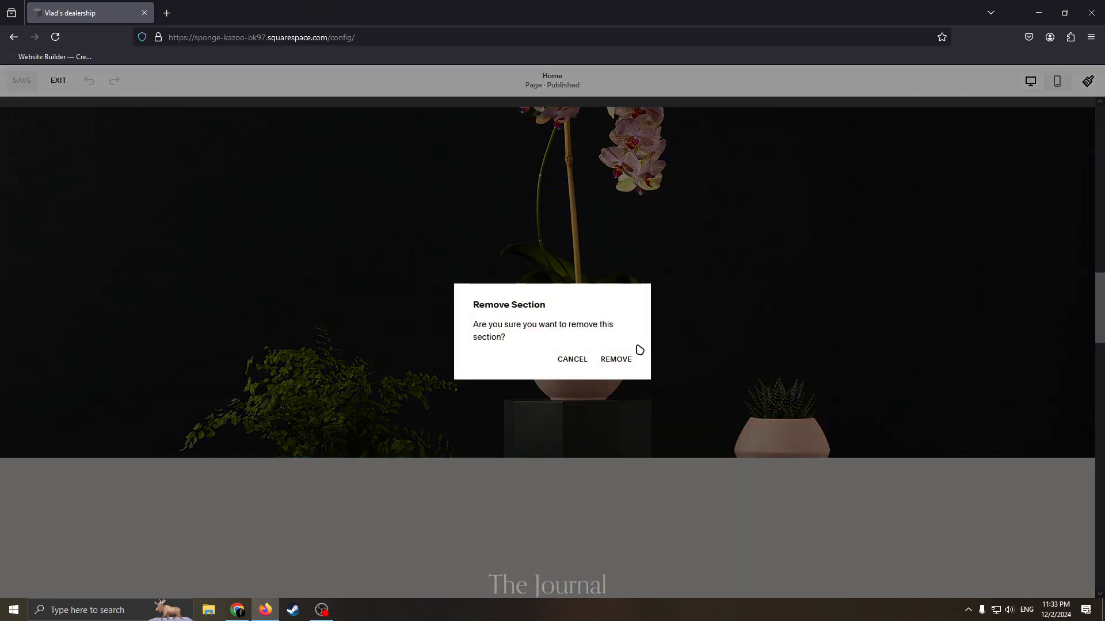
{"action": "left_click", "coordinate": [616, 359]}
{"action": "scroll", "coordinate": [708, 345], "scroll_direction": "up", "scroll_amount": 4}
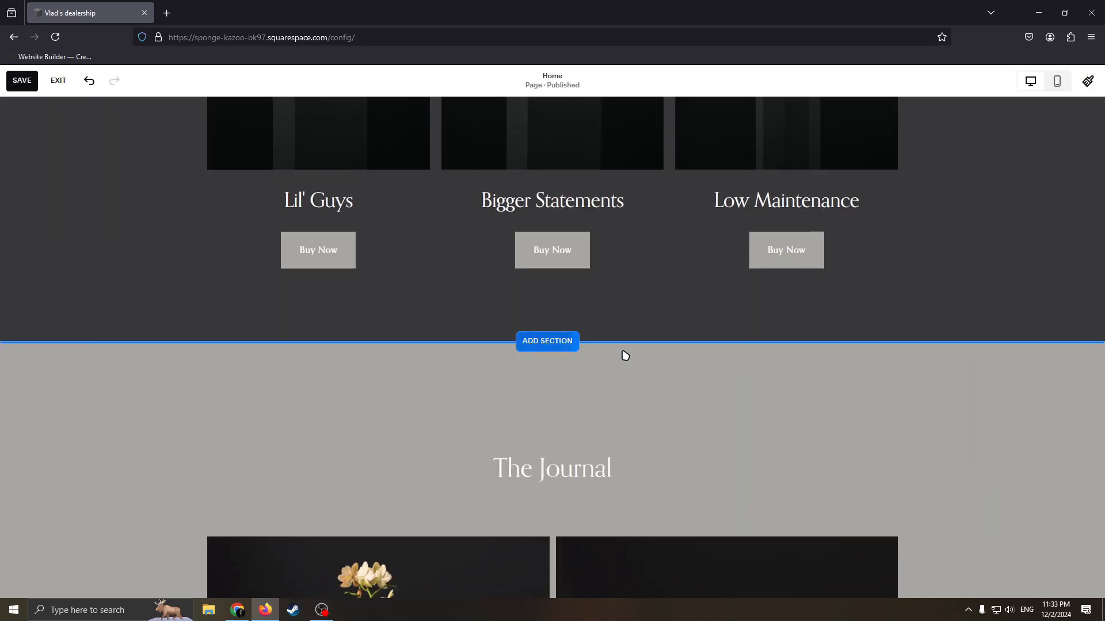
View the section categories that can be added between Fan Favorites and The Journal, and close the section library.
{"action": "left_click", "coordinate": [548, 340]}
{"action": "scroll", "coordinate": [213, 368], "scroll_direction": "down", "scroll_amount": 5}
{"action": "scroll", "coordinate": [172, 380], "scroll_direction": "up", "scroll_amount": 5}
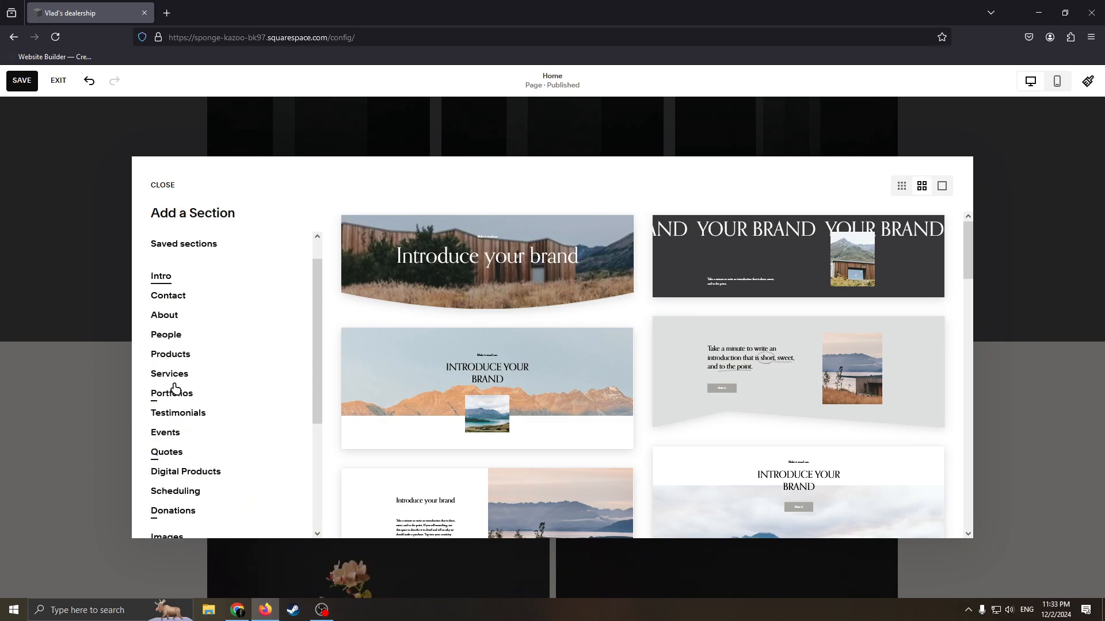
{"action": "left_click", "coordinate": [102, 326]}
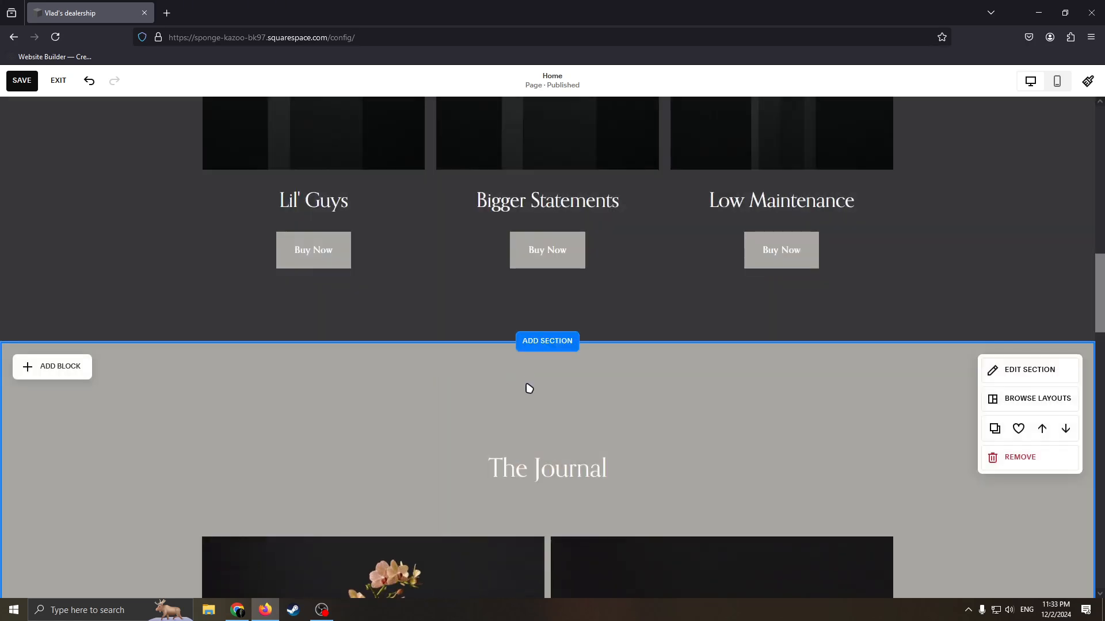
Add a blank section between Fan Favorites and The Journal on the home page.
{"action": "scroll", "coordinate": [532, 380], "scroll_direction": "down", "scroll_amount": 1}
{"action": "left_click", "coordinate": [560, 292]}
{"action": "left_click", "coordinate": [209, 258]}
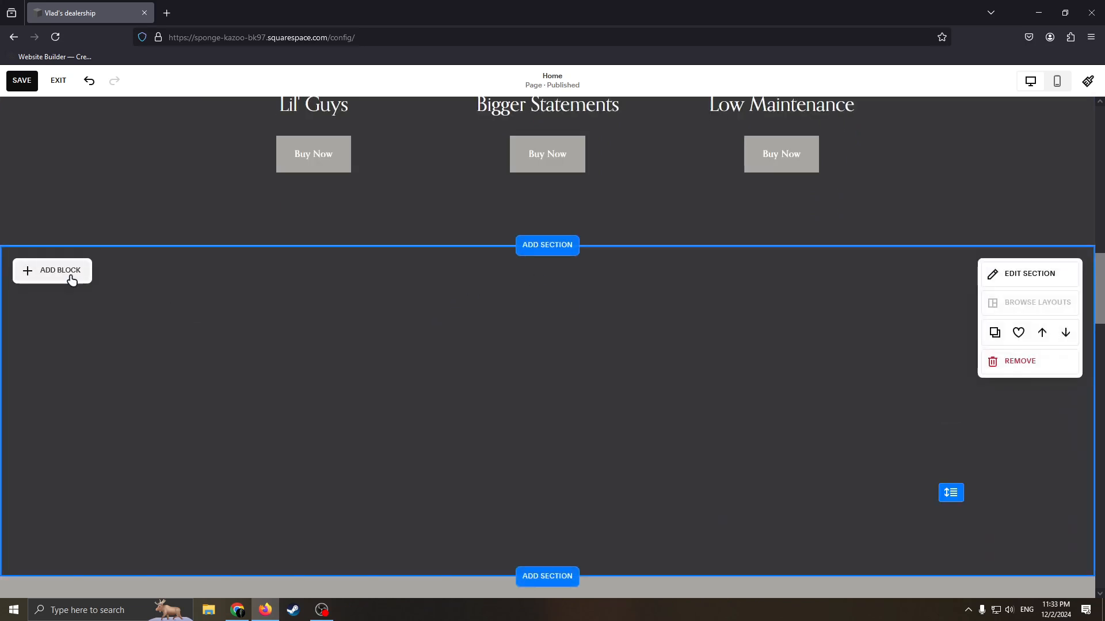
View the block types that can be added to the blank section.
{"action": "left_click", "coordinate": [71, 276]}
{"action": "left_click", "coordinate": [550, 348]}
{"action": "left_click", "coordinate": [92, 276]}
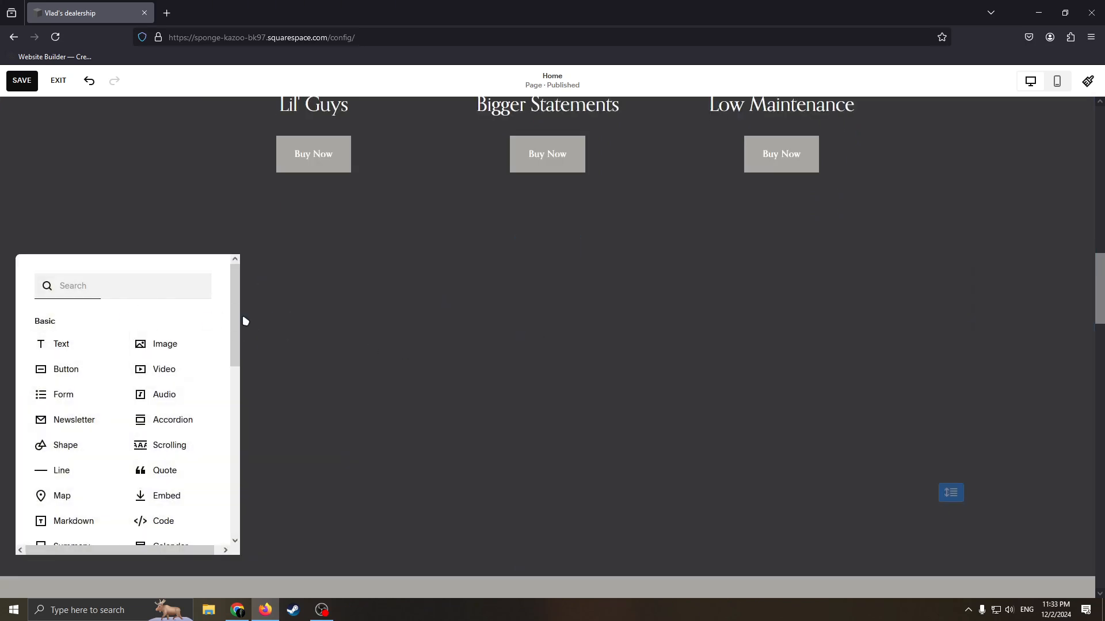
{"action": "left_click", "coordinate": [263, 294]}
{"action": "left_click", "coordinate": [65, 272]}
{"action": "left_click", "coordinate": [539, 351]}
Close the list item settings and examine the layout of the Fan Favorites section.
{"action": "scroll", "coordinate": [539, 351], "scroll_direction": "down", "scroll_amount": 2}
{"action": "scroll", "coordinate": [552, 348], "scroll_direction": "up", "scroll_amount": 1}
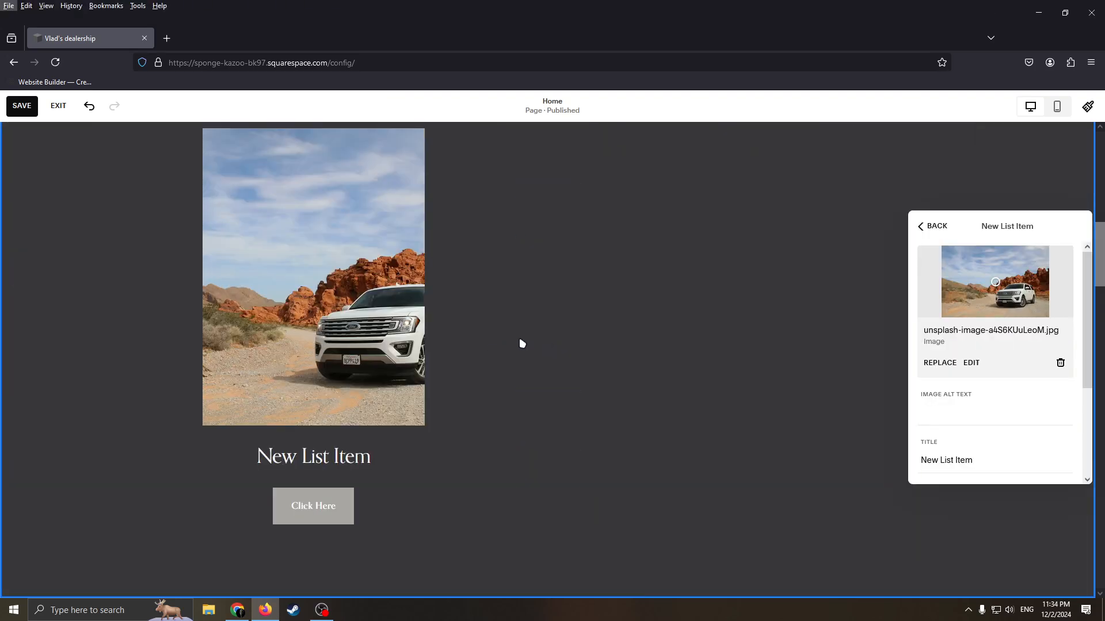
{"action": "left_click", "coordinate": [566, 334]}
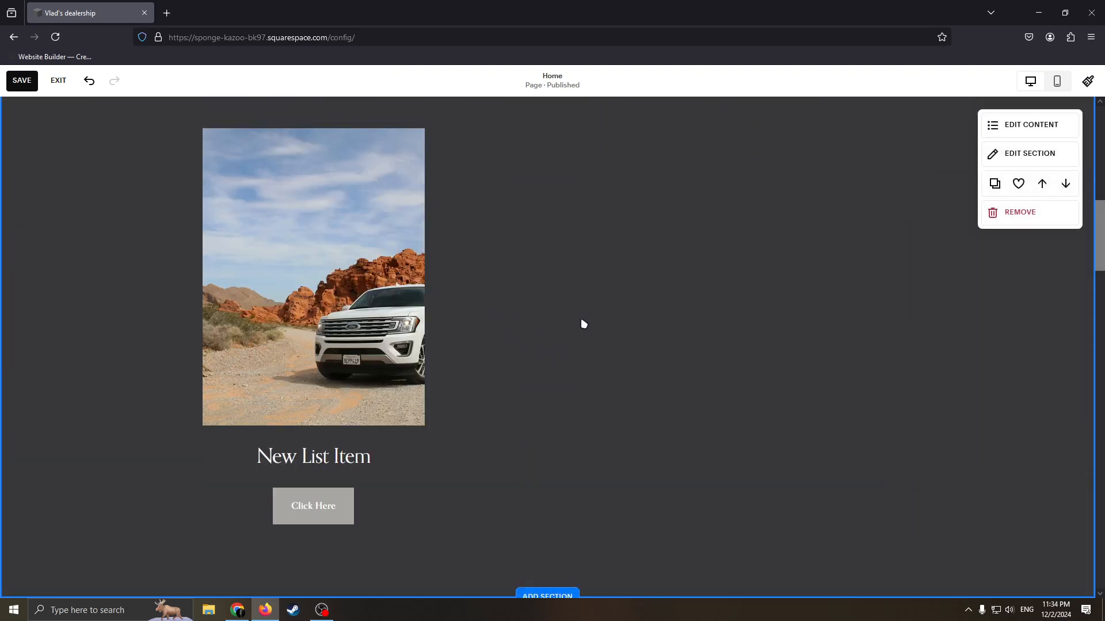
{"action": "scroll", "coordinate": [440, 264], "scroll_direction": "up", "scroll_amount": 4}
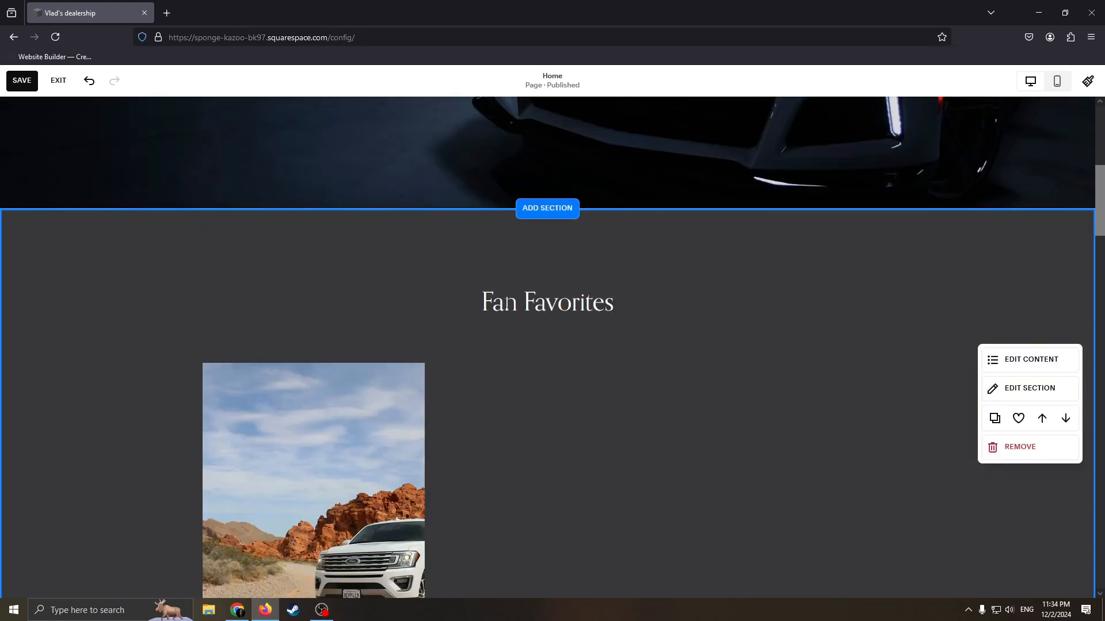
{"action": "scroll", "coordinate": [421, 277], "scroll_direction": "down", "scroll_amount": 2}
{"action": "scroll", "coordinate": [420, 277], "scroll_direction": "down", "scroll_amount": 2}
{"action": "scroll", "coordinate": [498, 363], "scroll_direction": "up", "scroll_amount": 3}
{"action": "scroll", "coordinate": [602, 191], "scroll_direction": "down", "scroll_amount": 3}
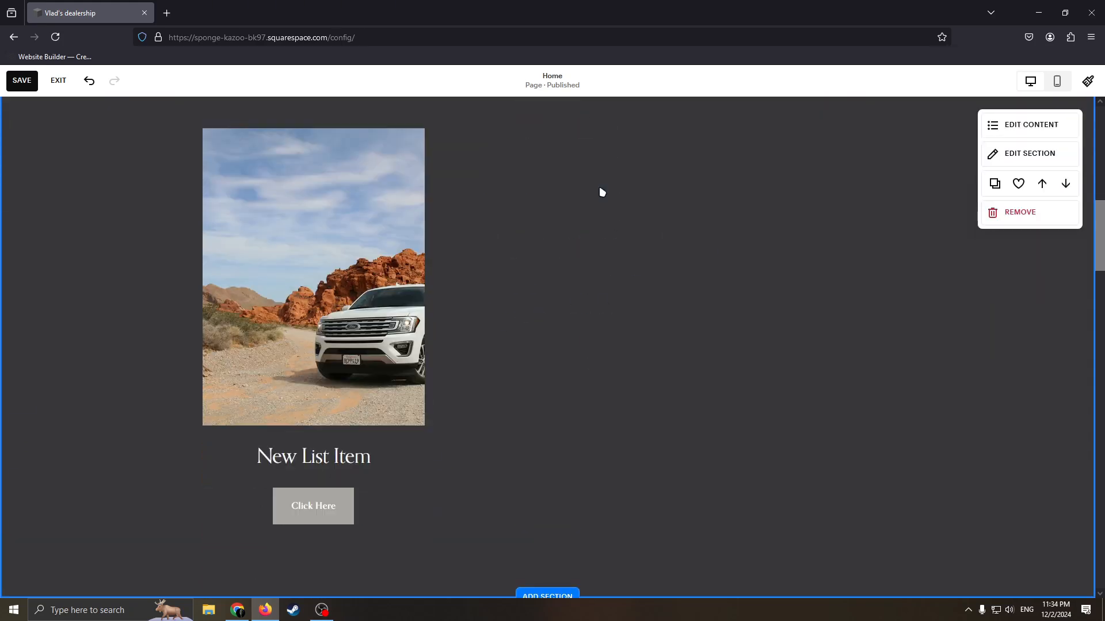
{"action": "scroll", "coordinate": [932, 208], "scroll_direction": "up", "scroll_amount": 1}
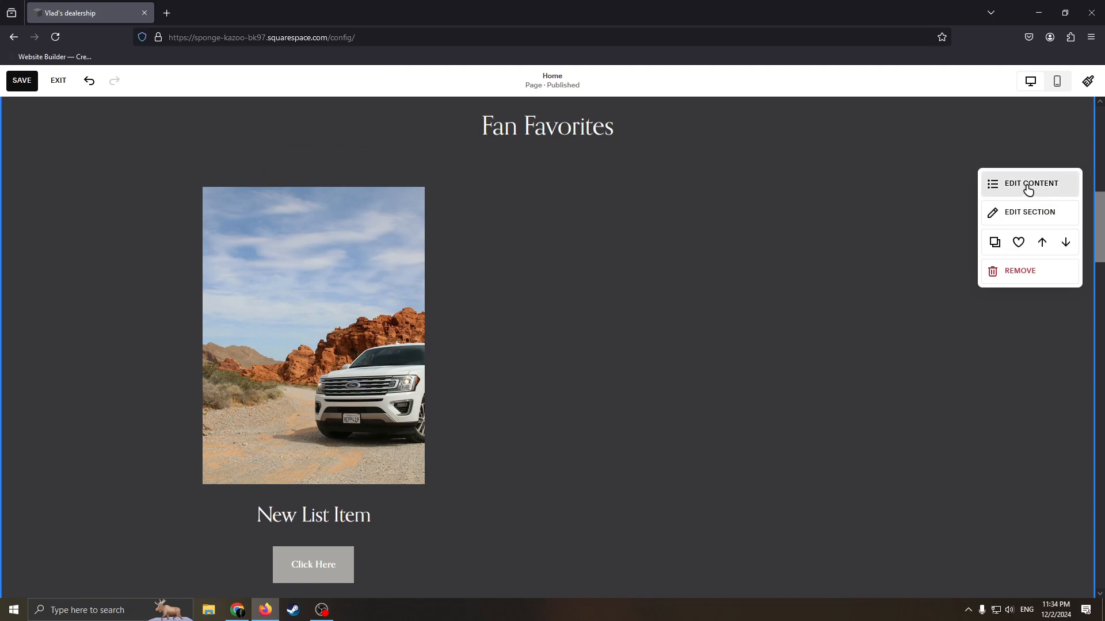
Set the title of the list item with the white car image in Fan Favorites to "Ford".
{"action": "left_click", "coordinate": [1008, 186]}
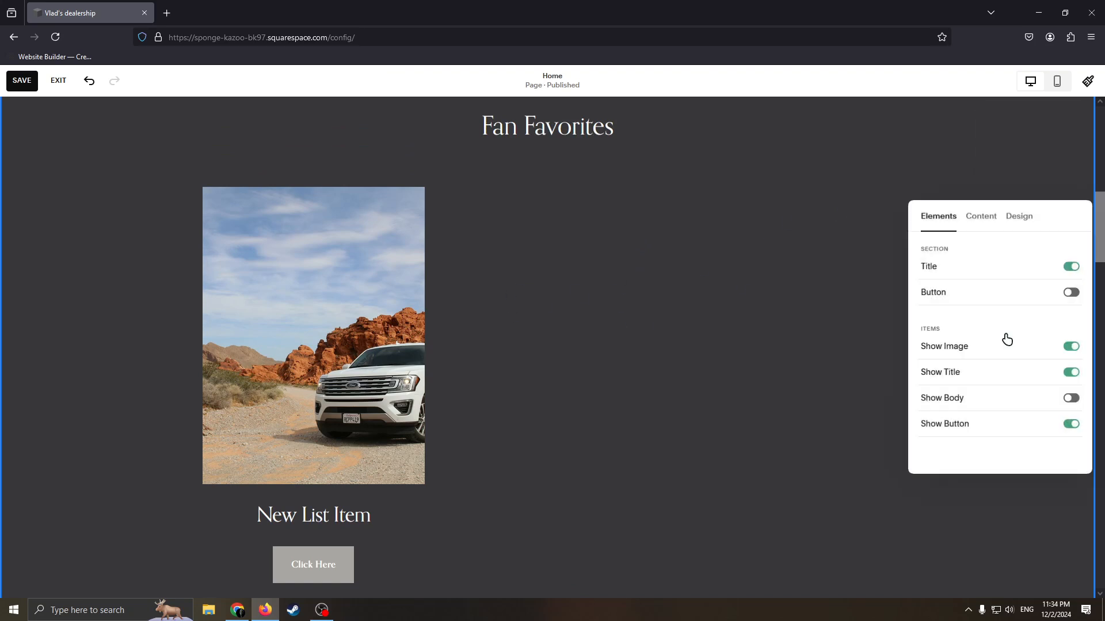
{"action": "left_click", "coordinate": [980, 217]}
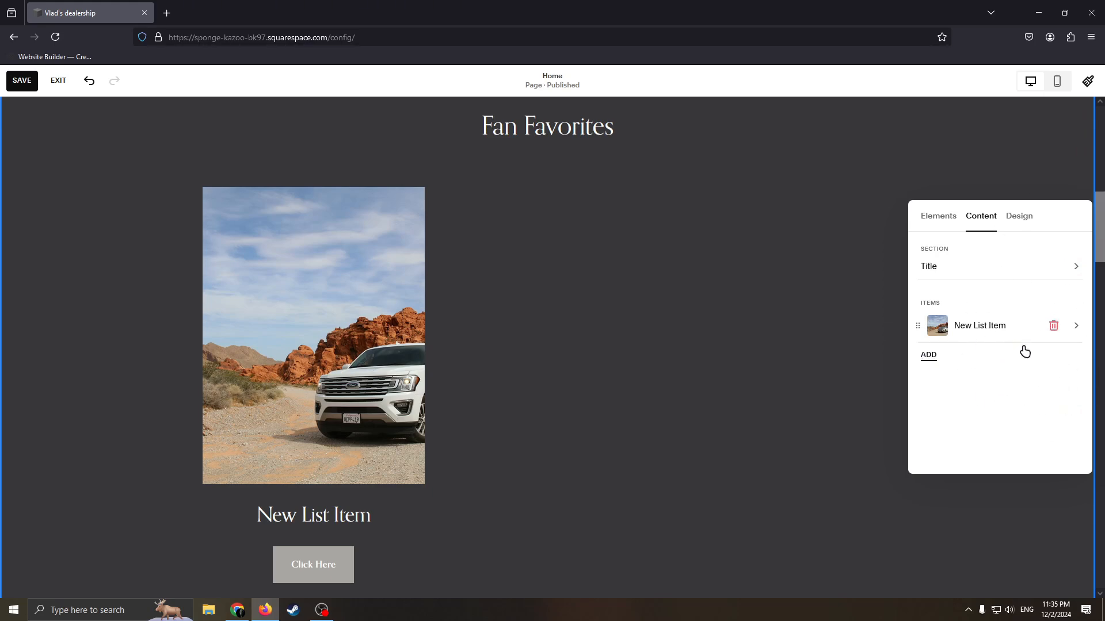
{"action": "scroll", "coordinate": [515, 349], "scroll_direction": "down", "scroll_amount": 1}
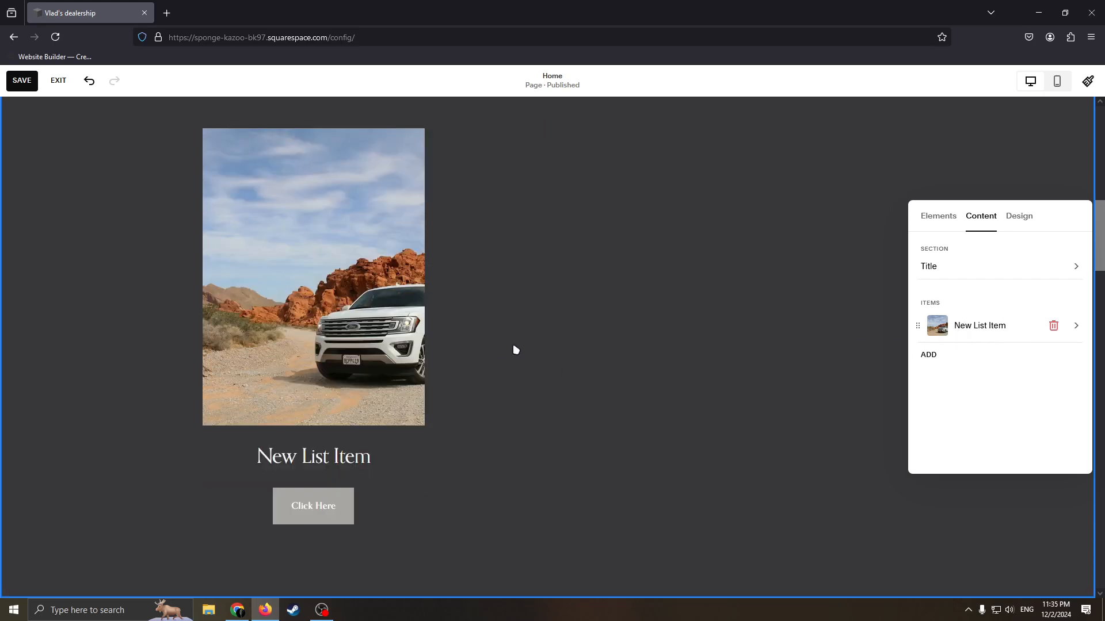
{"action": "scroll", "coordinate": [629, 320], "scroll_direction": "down", "scroll_amount": 1}
{"action": "scroll", "coordinate": [678, 301], "scroll_direction": "up", "scroll_amount": 3}
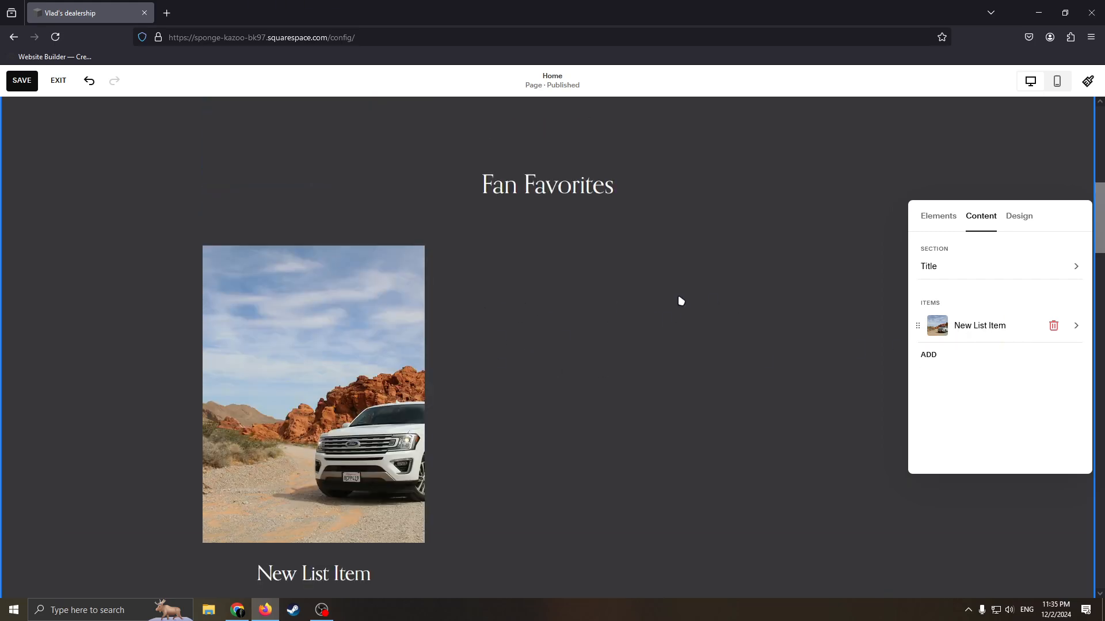
{"action": "scroll", "coordinate": [678, 301], "scroll_direction": "down", "scroll_amount": 2}
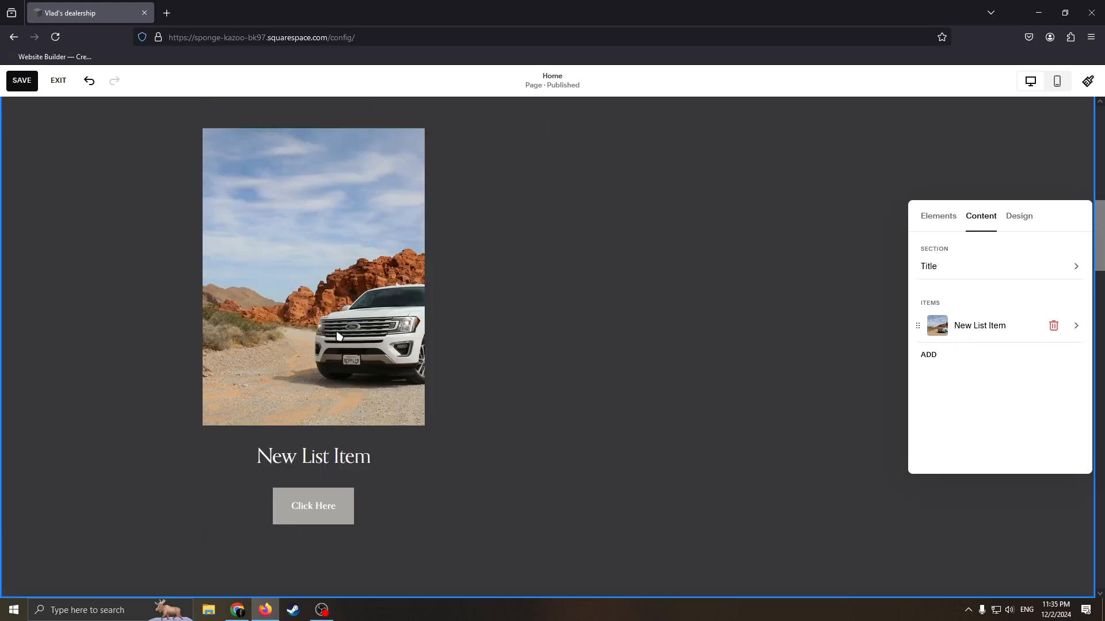
{"action": "left_click", "coordinate": [1081, 332]}
{"action": "left_click", "coordinate": [968, 351]}
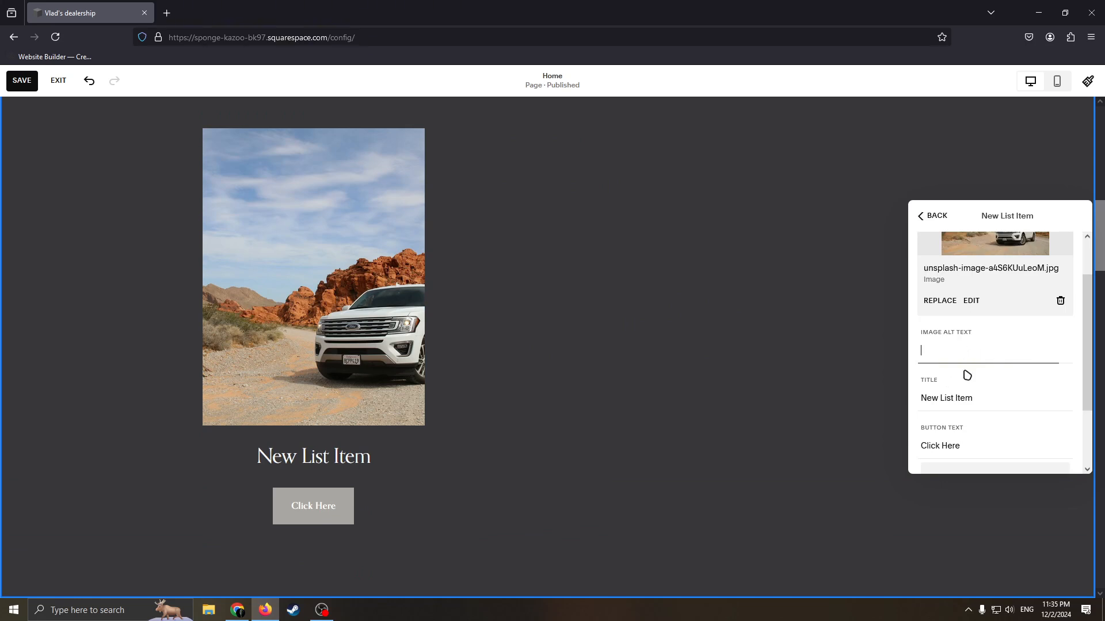
{"action": "left_click_drag", "start_coordinate": [1002, 396], "coordinate": [912, 398]}
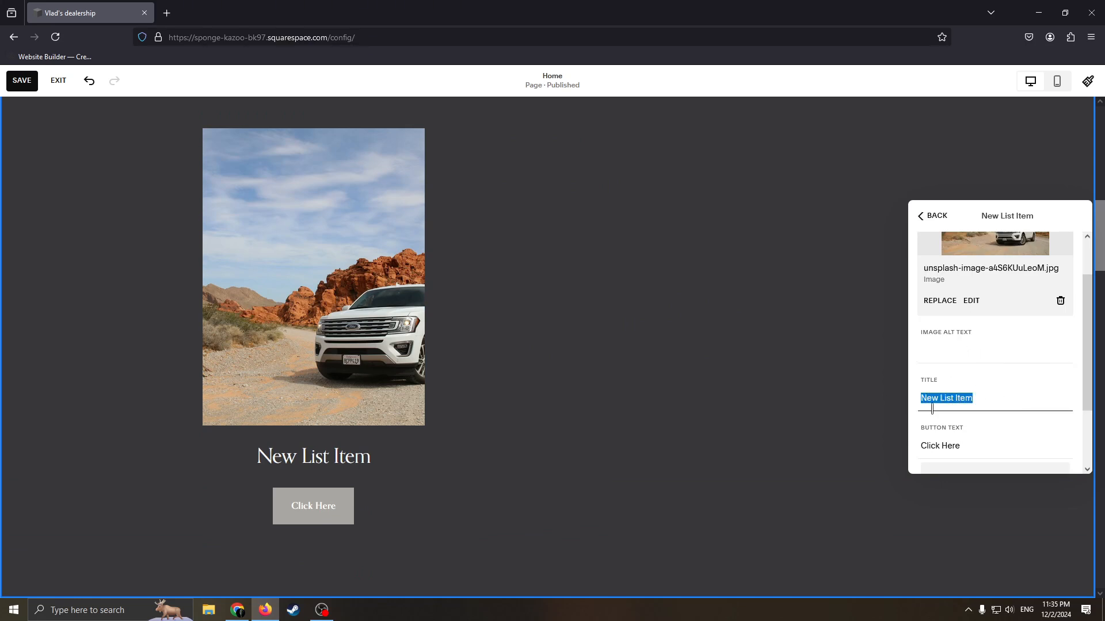
{"action": "key", "text": "BackSpace"}
{"action": "type", "text": "Ford"}
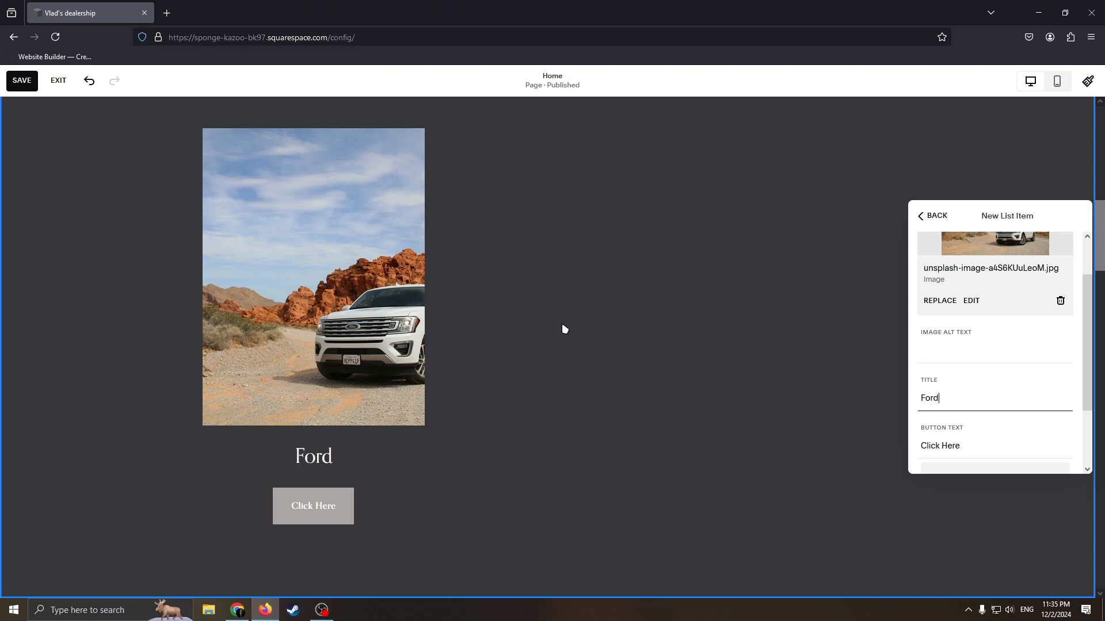
{"action": "left_click", "coordinate": [650, 352]}
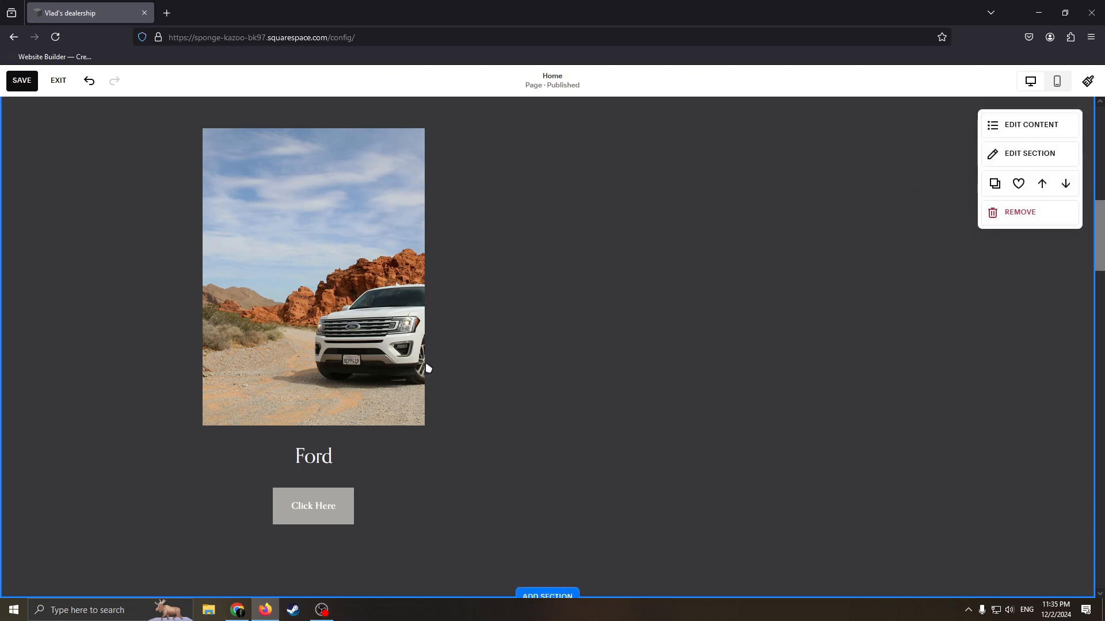
Change the Ford item's button text to "Buy".
{"action": "left_click", "coordinate": [1041, 126]}
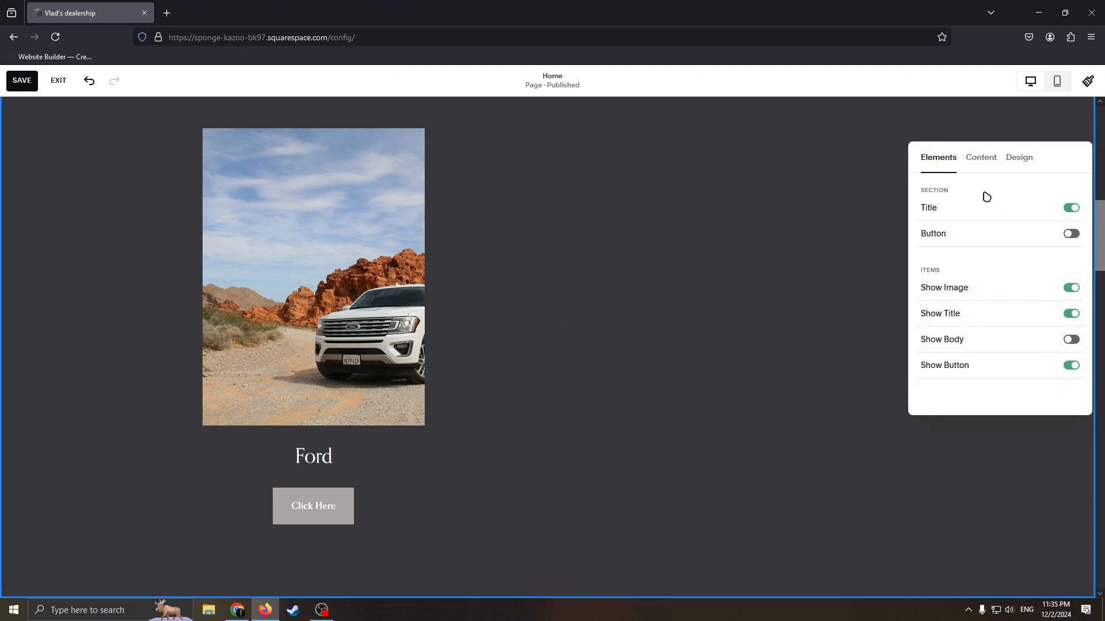
{"action": "left_click", "coordinate": [983, 159]}
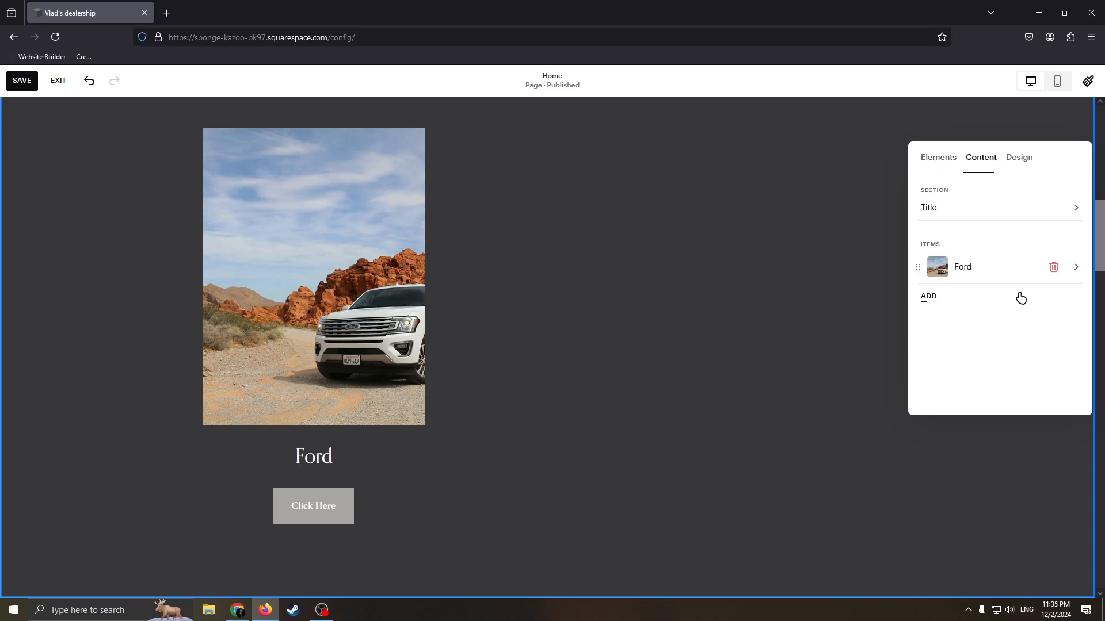
{"action": "left_click", "coordinate": [1076, 268]}
{"action": "scroll", "coordinate": [978, 342], "scroll_direction": "down", "scroll_amount": 1}
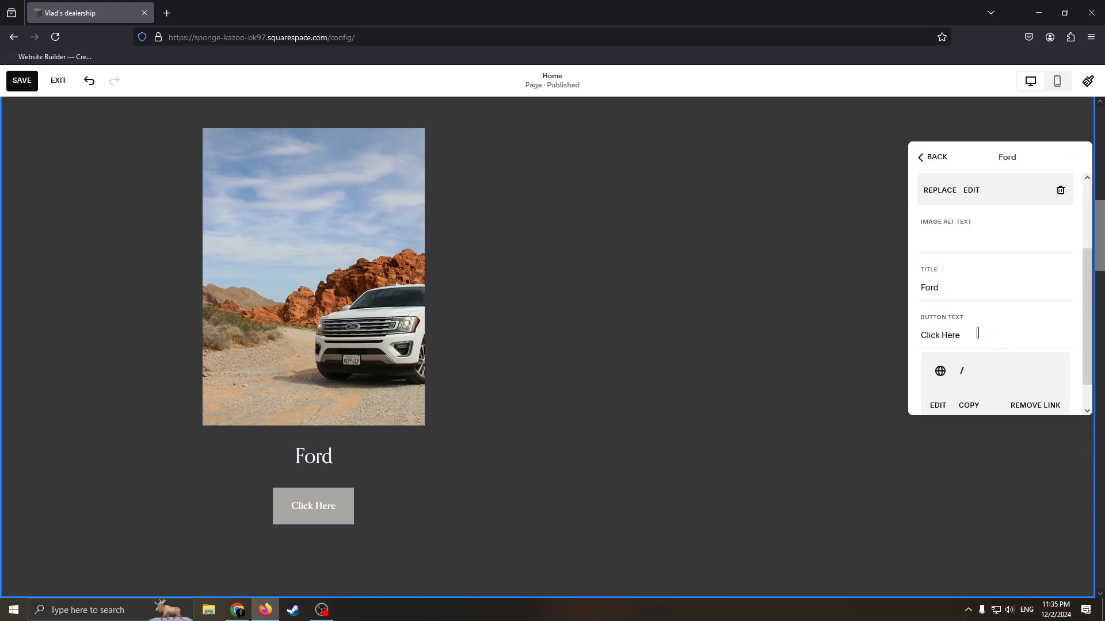
{"action": "left_click_drag", "start_coordinate": [971, 333], "coordinate": [903, 334]}
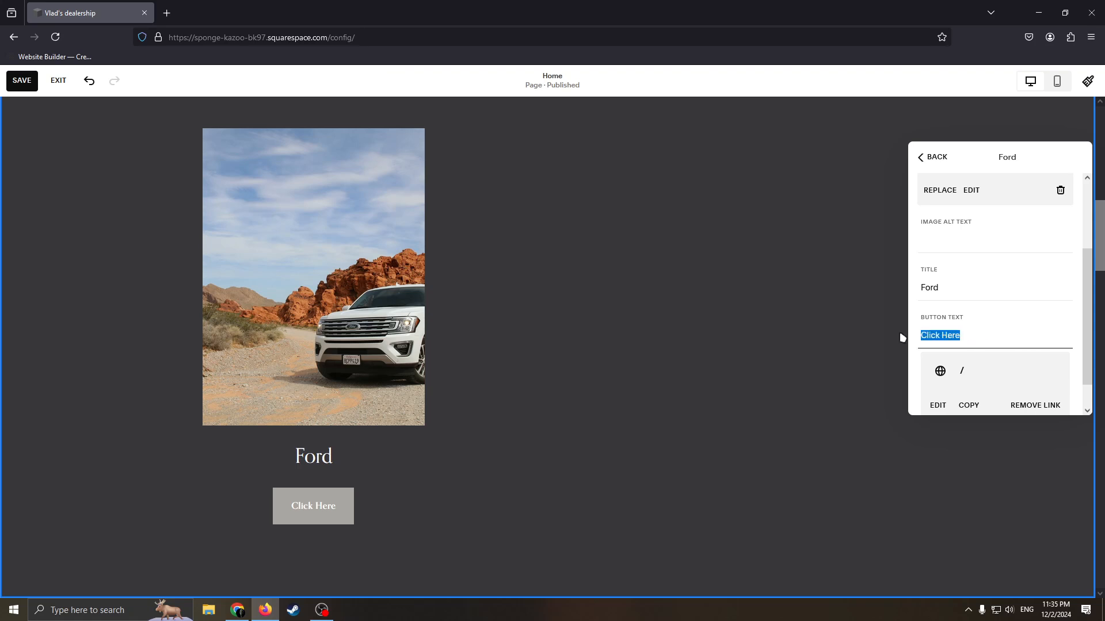
{"action": "key", "text": "BackSpace"}
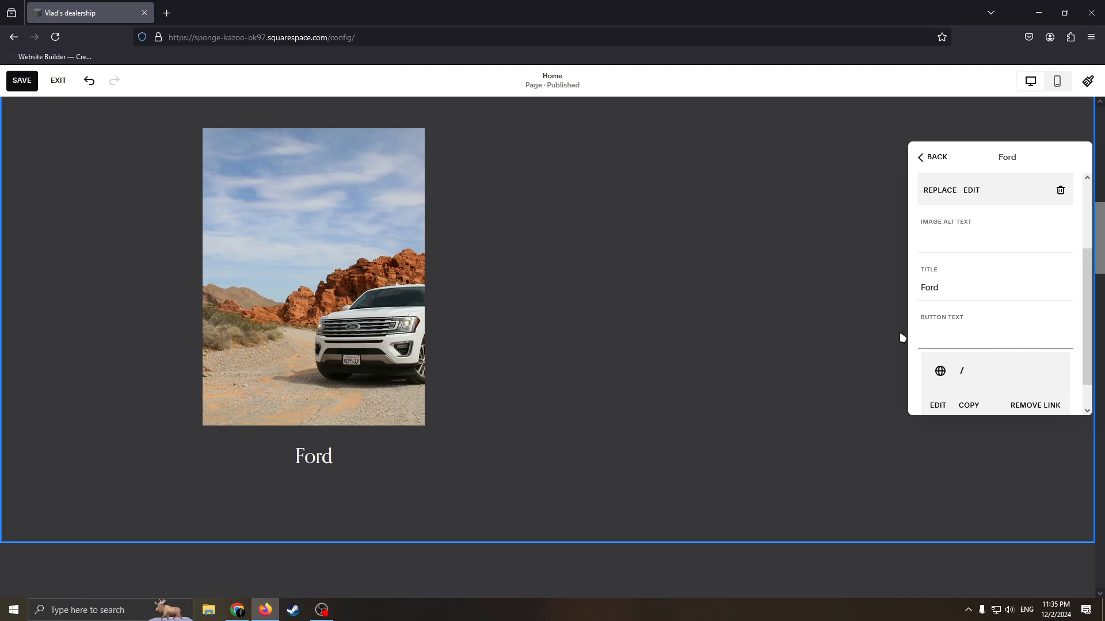
{"action": "type", "text": "Buy"}
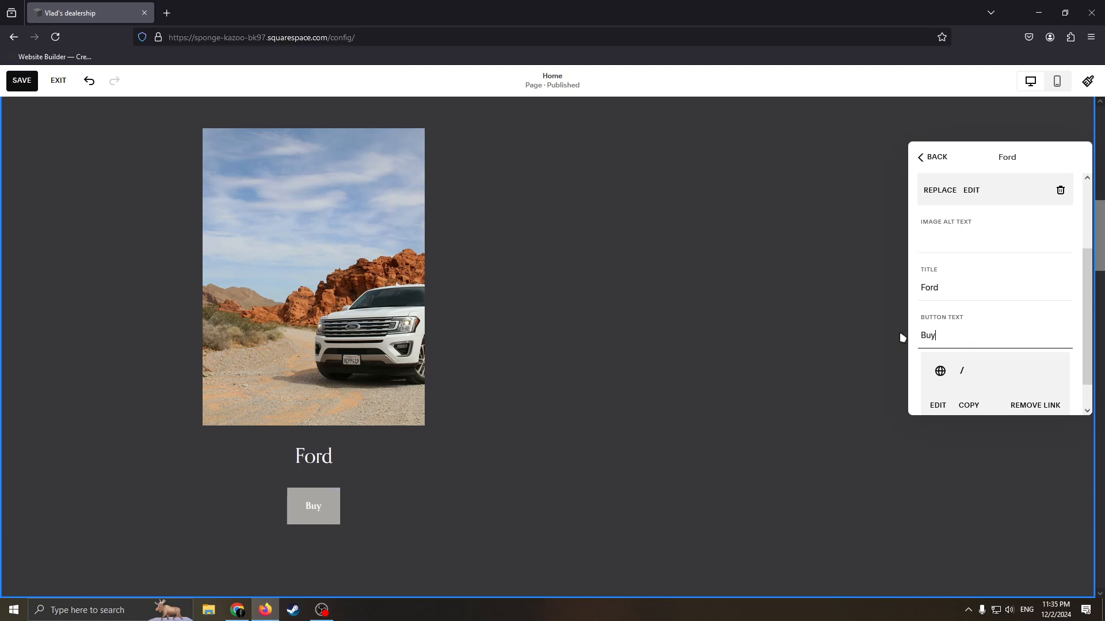
Check the Ford item's button link in a new tab, close that tab, and review the item's image and text settings.
{"action": "scroll", "coordinate": [1009, 340], "scroll_direction": "down", "scroll_amount": 1}
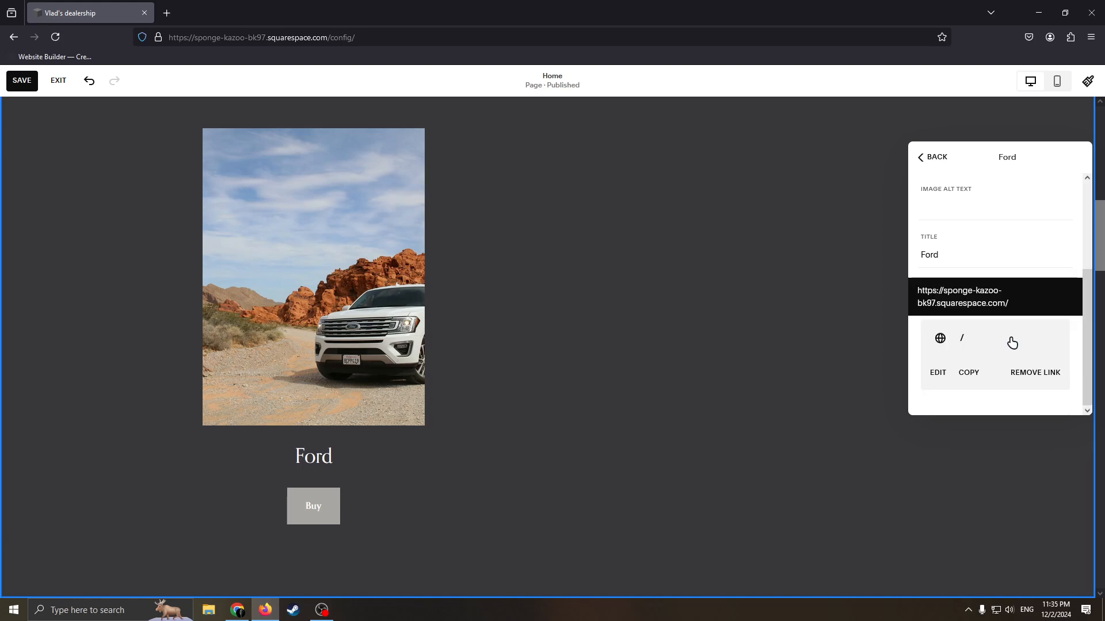
{"action": "left_click", "coordinate": [940, 340]}
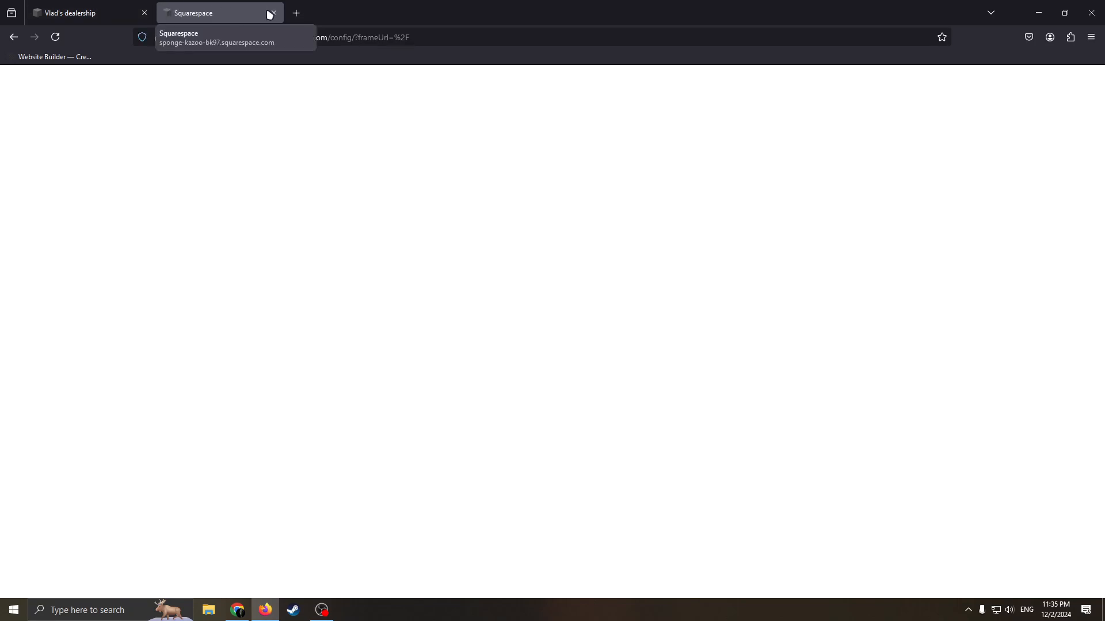
{"action": "left_click", "coordinate": [271, 13]}
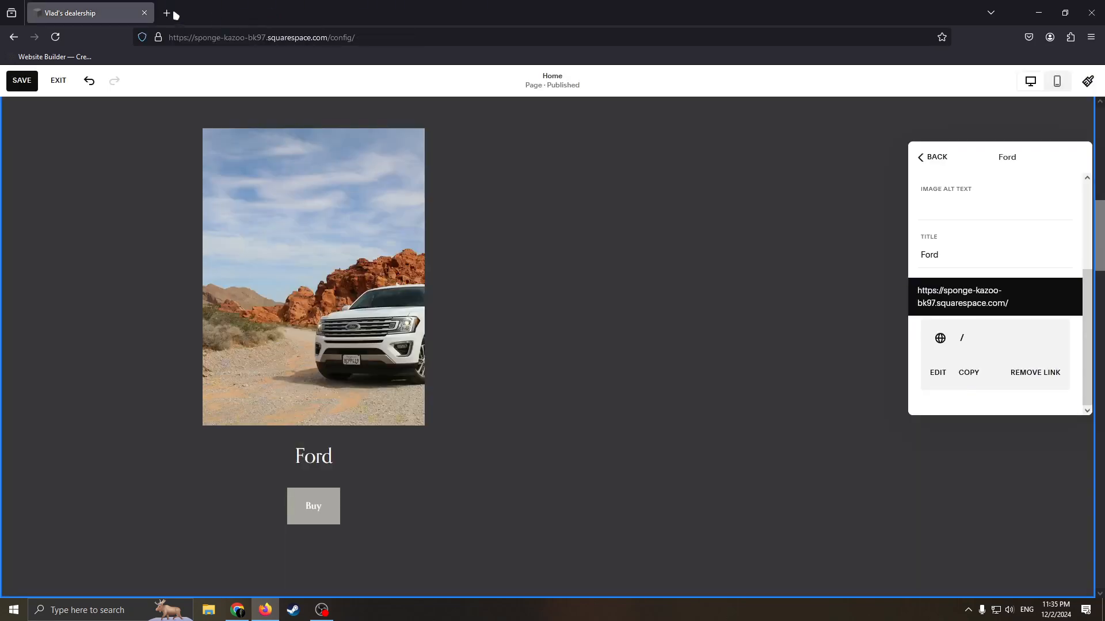
{"action": "scroll", "coordinate": [979, 346], "scroll_direction": "up", "scroll_amount": 1}
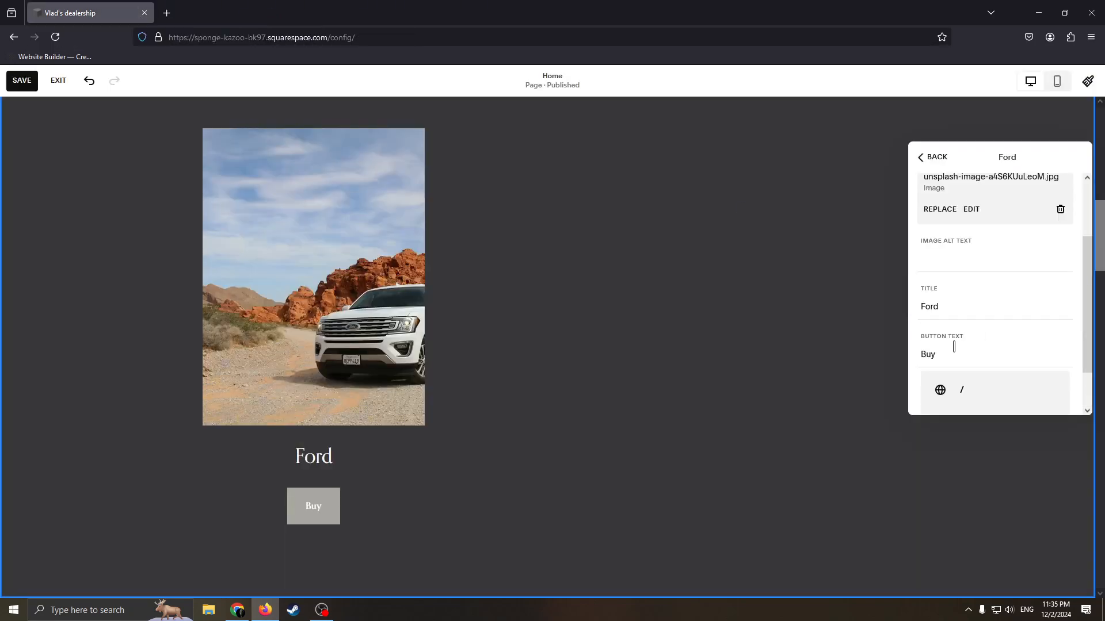
{"action": "scroll", "coordinate": [986, 345], "scroll_direction": "down", "scroll_amount": 1}
{"action": "scroll", "coordinate": [977, 318], "scroll_direction": "up", "scroll_amount": 1}
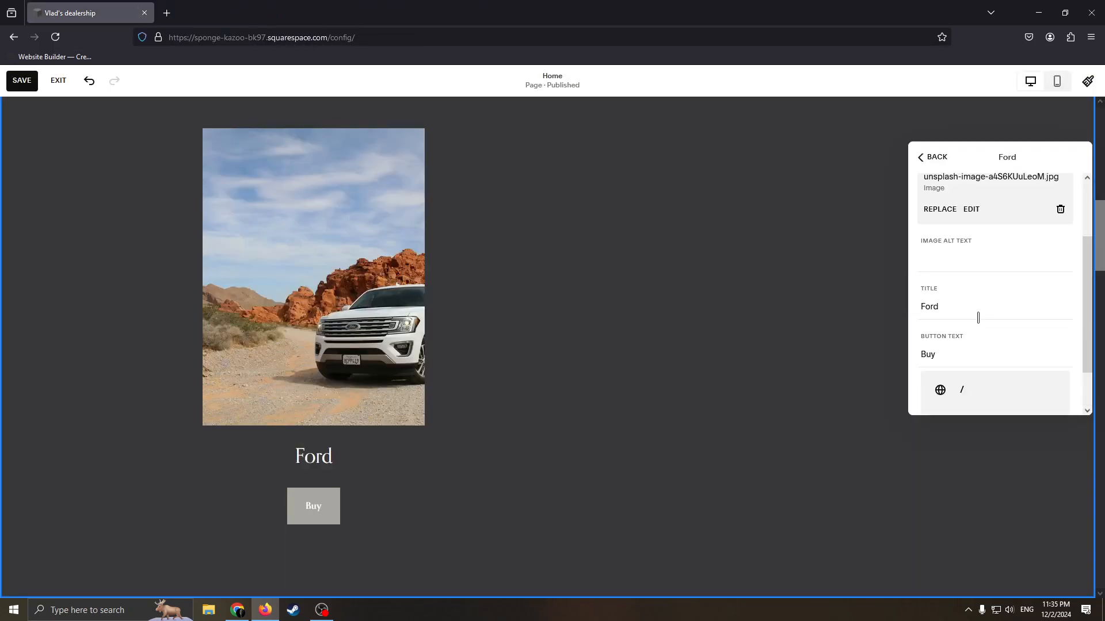
{"action": "left_click", "coordinate": [948, 262]}
{"action": "scroll", "coordinate": [970, 280], "scroll_direction": "up", "scroll_amount": 1}
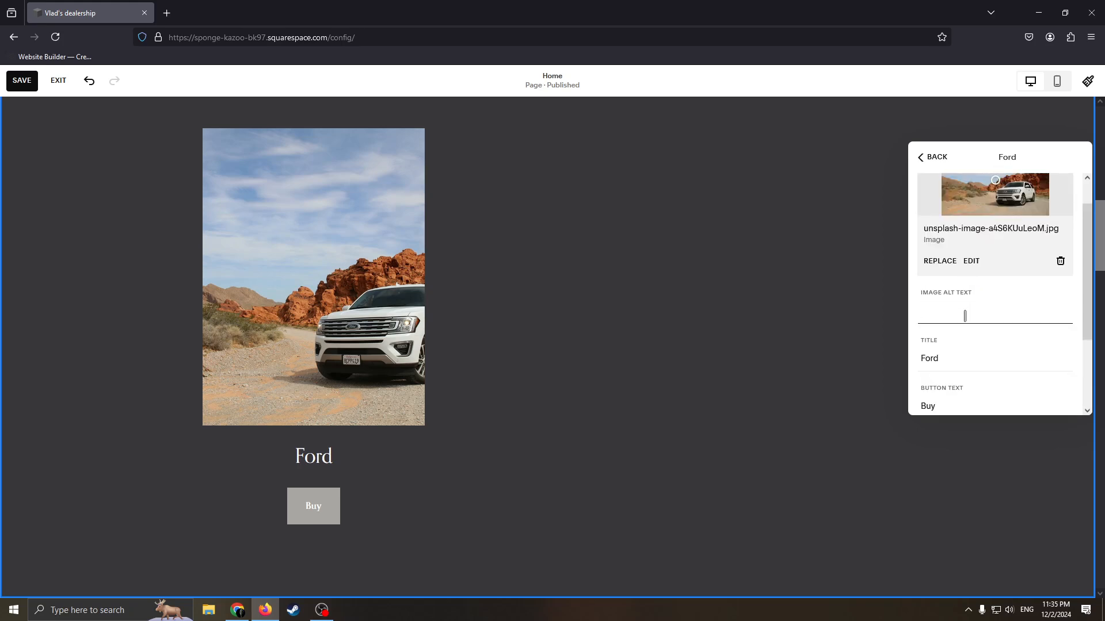
{"action": "scroll", "coordinate": [969, 317], "scroll_direction": "up", "scroll_amount": 1}
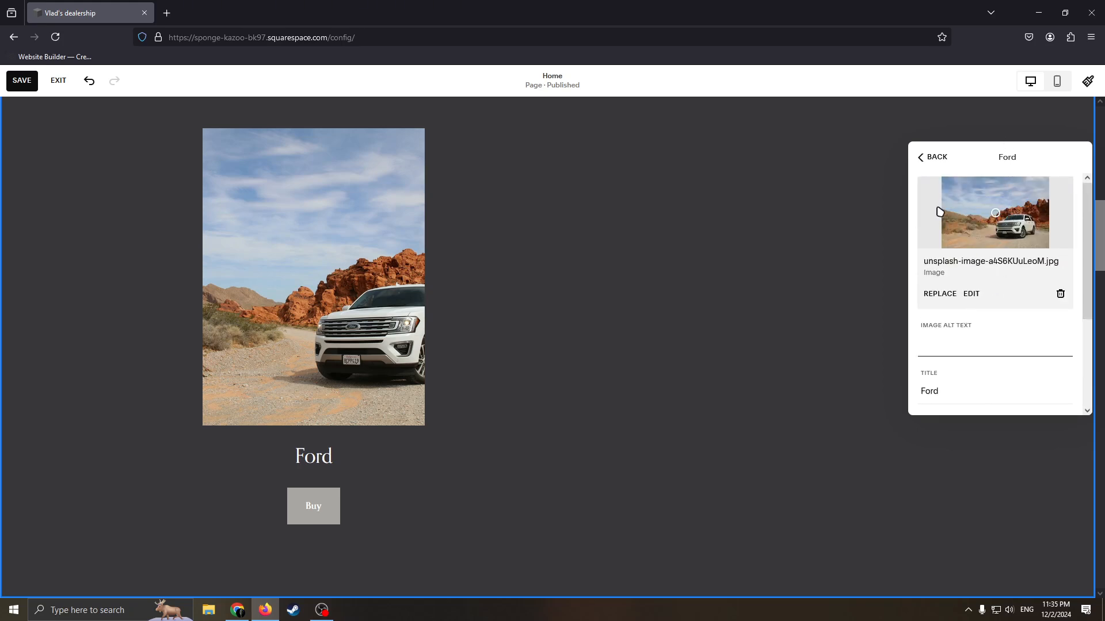
Add a second list item below Ford in the Fan Favorites section and open its settings.
{"action": "left_click", "coordinate": [928, 162]}
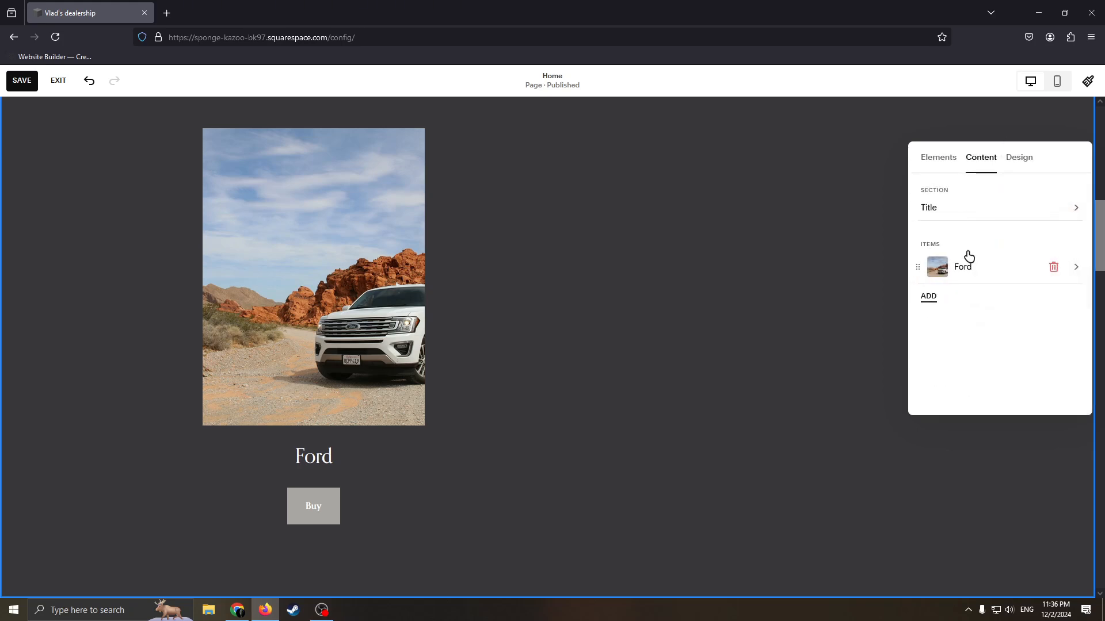
{"action": "left_click", "coordinate": [929, 296]}
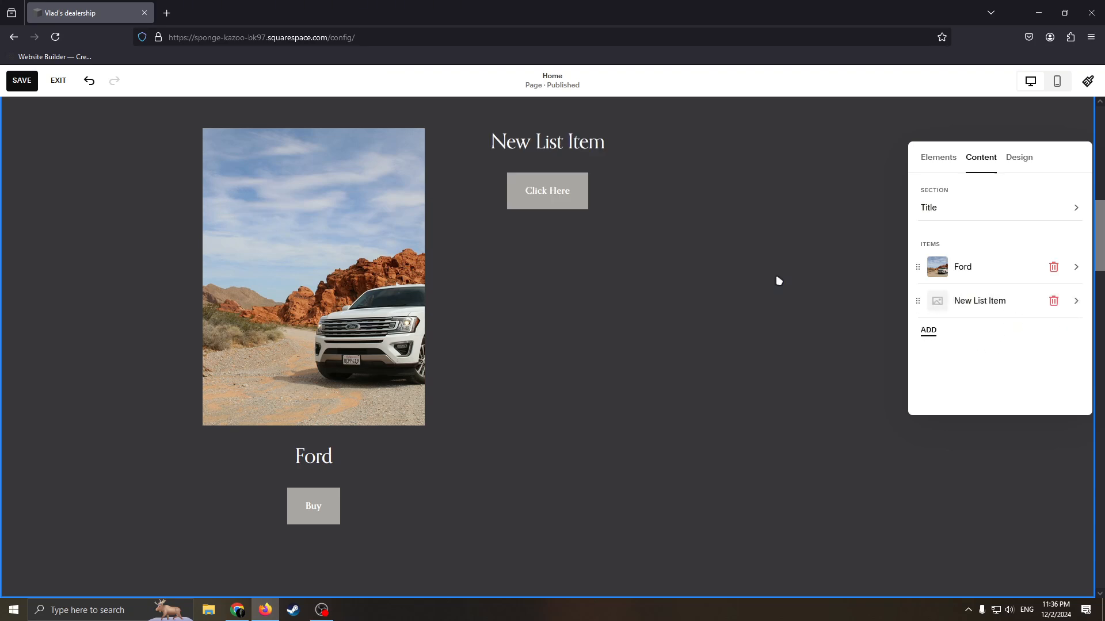
{"action": "left_click", "coordinate": [1074, 303]}
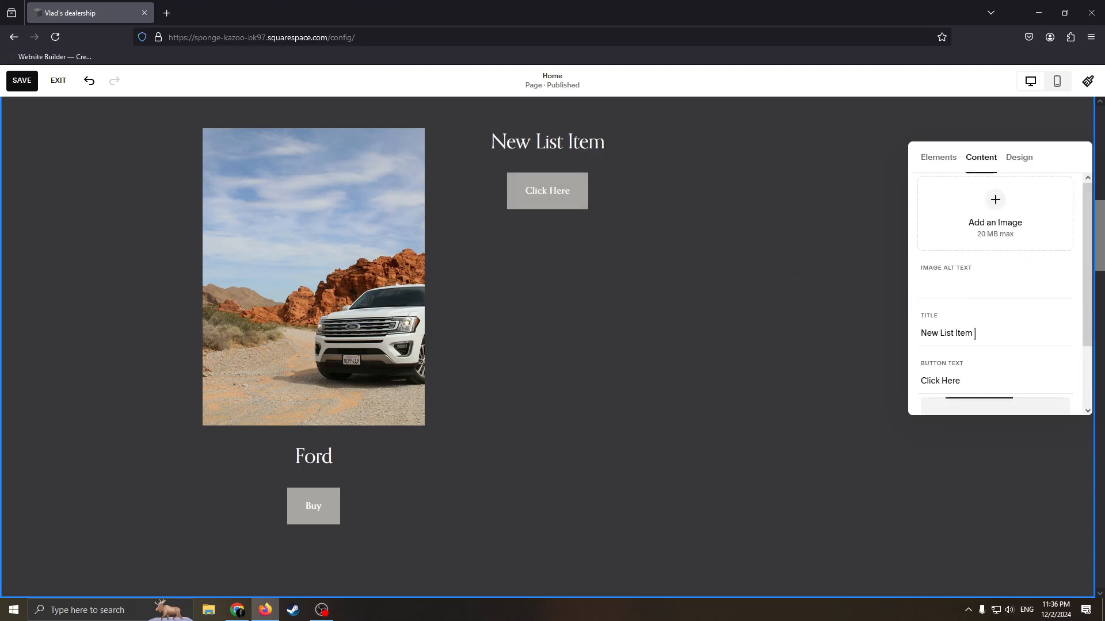
Search the free stock images for "car" to find an image for the new list item.
{"action": "left_click", "coordinate": [995, 204]}
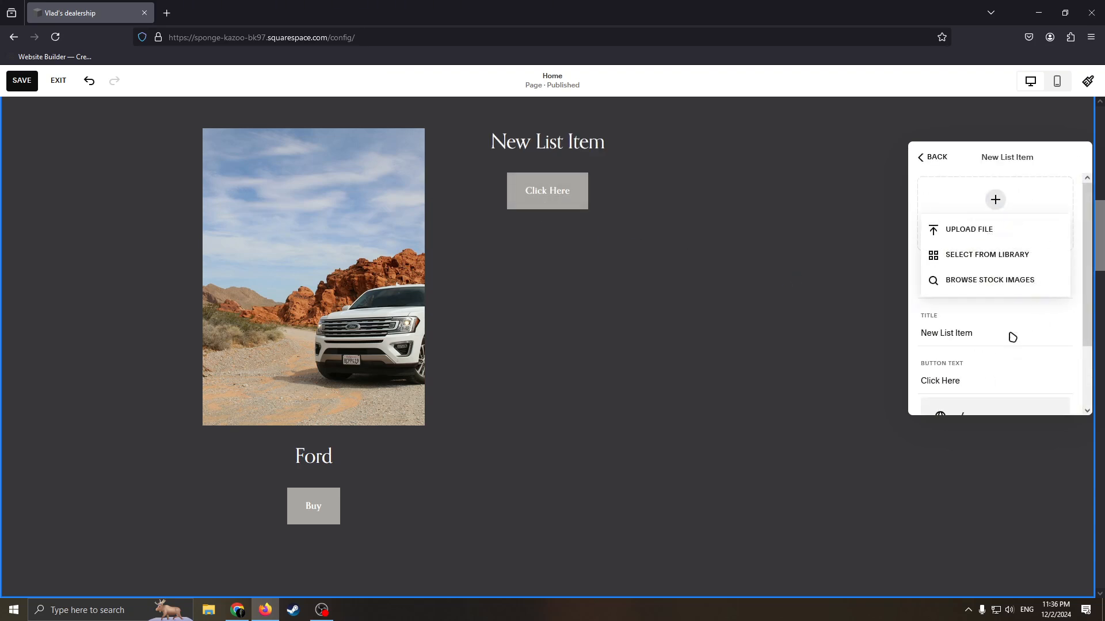
{"action": "left_click", "coordinate": [994, 279]}
{"action": "left_click", "coordinate": [380, 205]}
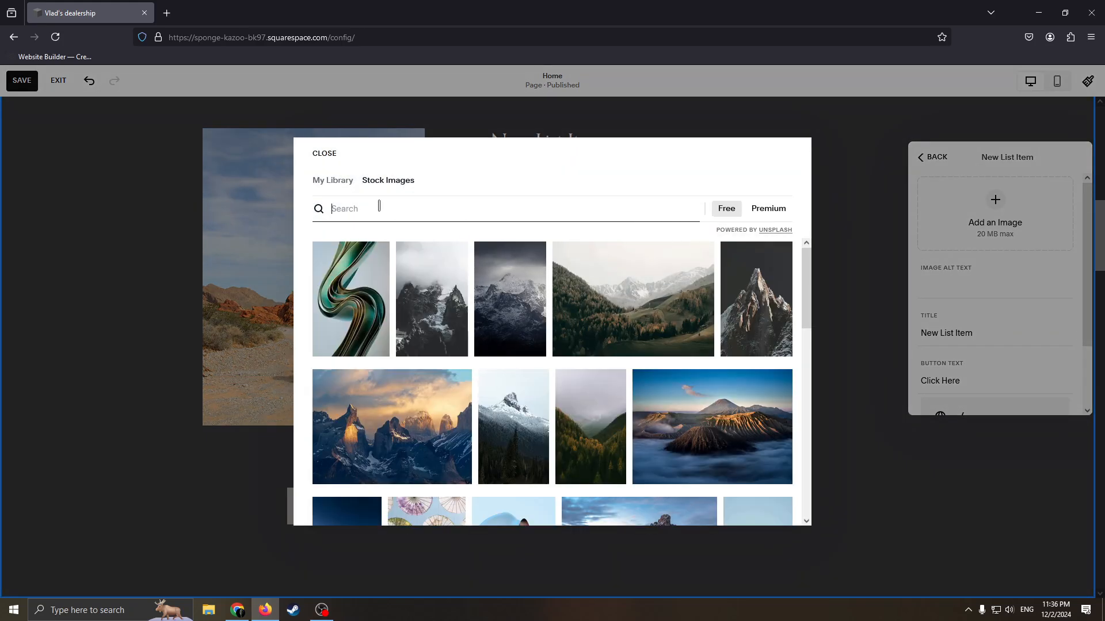
{"action": "type", "text": "car"}
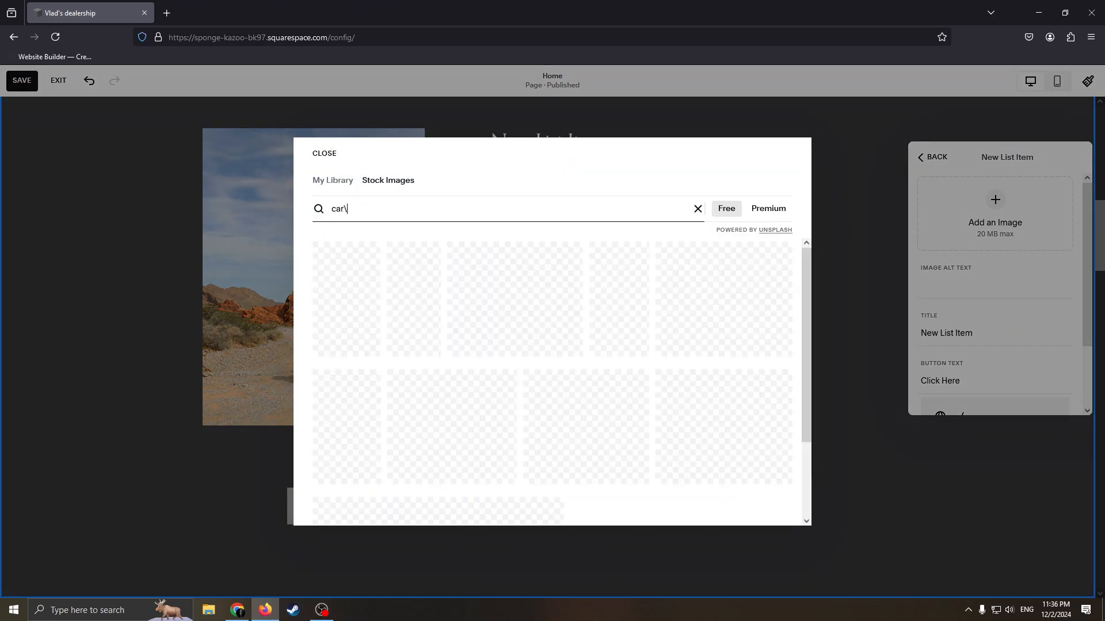
Add the stock photo of a sports car seen from behind on a yellow-lined road to the new list item, and close its settings.
{"action": "scroll", "coordinate": [324, 241], "scroll_direction": "down", "scroll_amount": 3}
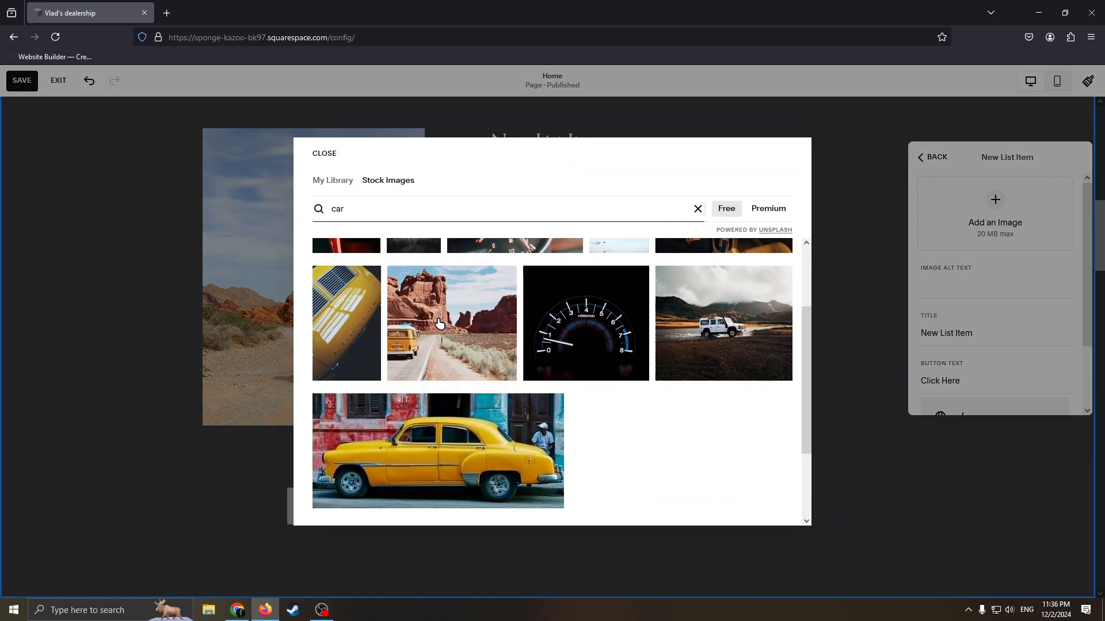
{"action": "scroll", "coordinate": [636, 374], "scroll_direction": "down", "scroll_amount": 5}
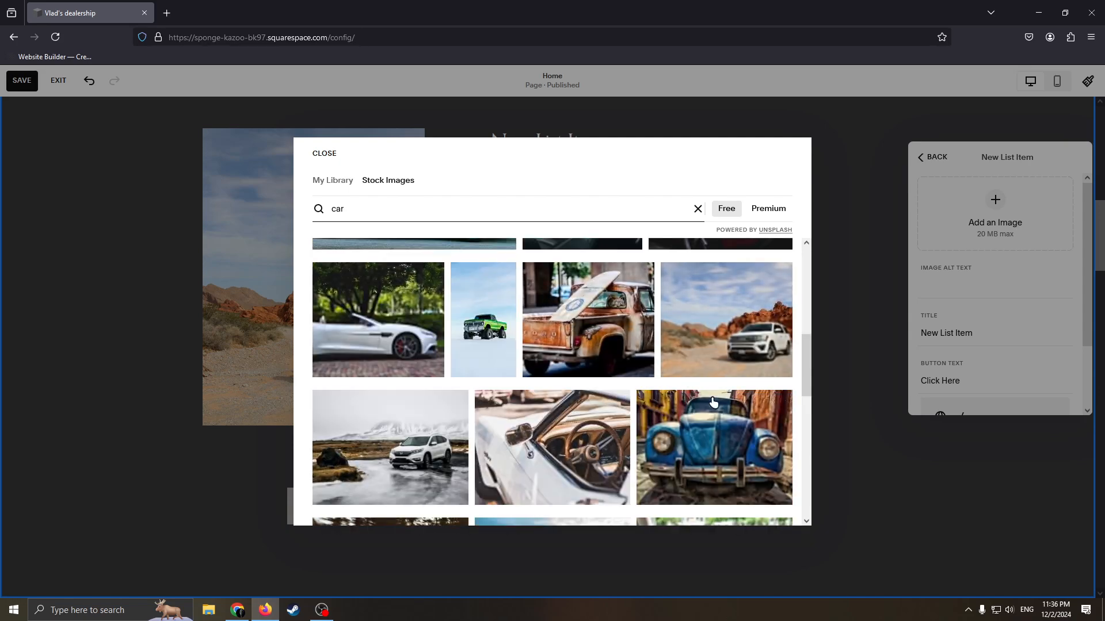
{"action": "scroll", "coordinate": [702, 397], "scroll_direction": "down", "scroll_amount": 4}
{"action": "scroll", "coordinate": [738, 423], "scroll_direction": "down", "scroll_amount": 2}
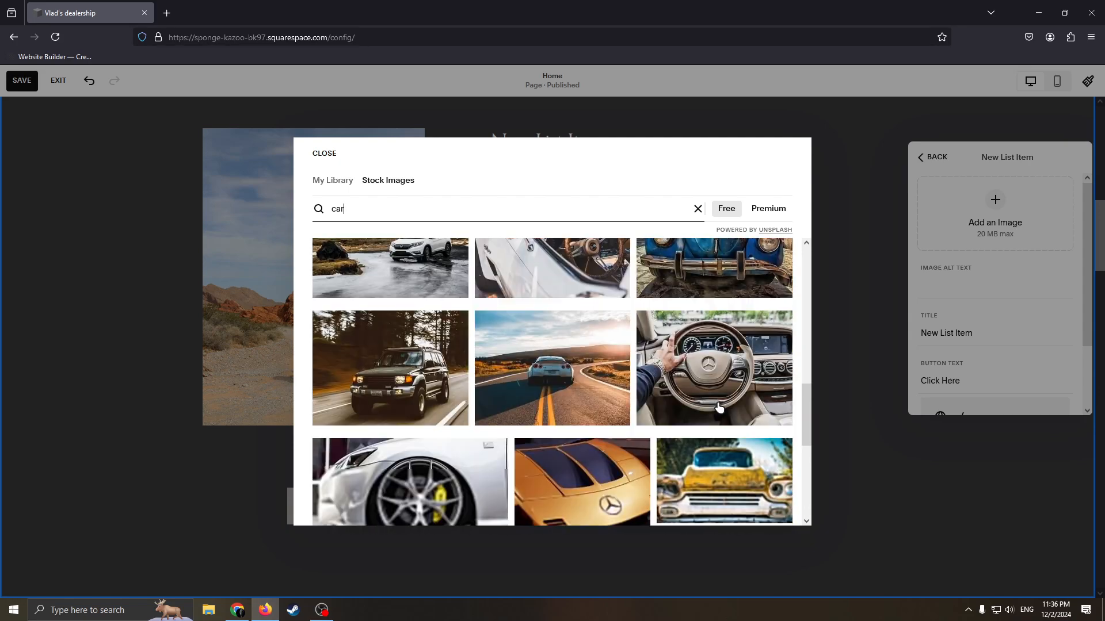
{"action": "left_click", "coordinate": [568, 317]}
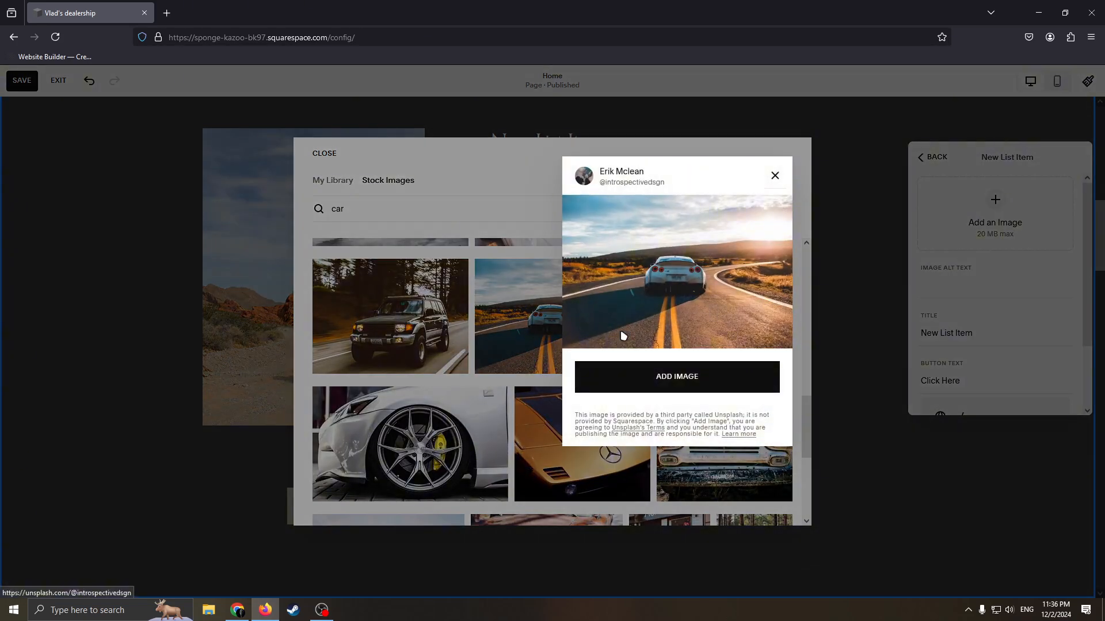
{"action": "left_click", "coordinate": [705, 379]}
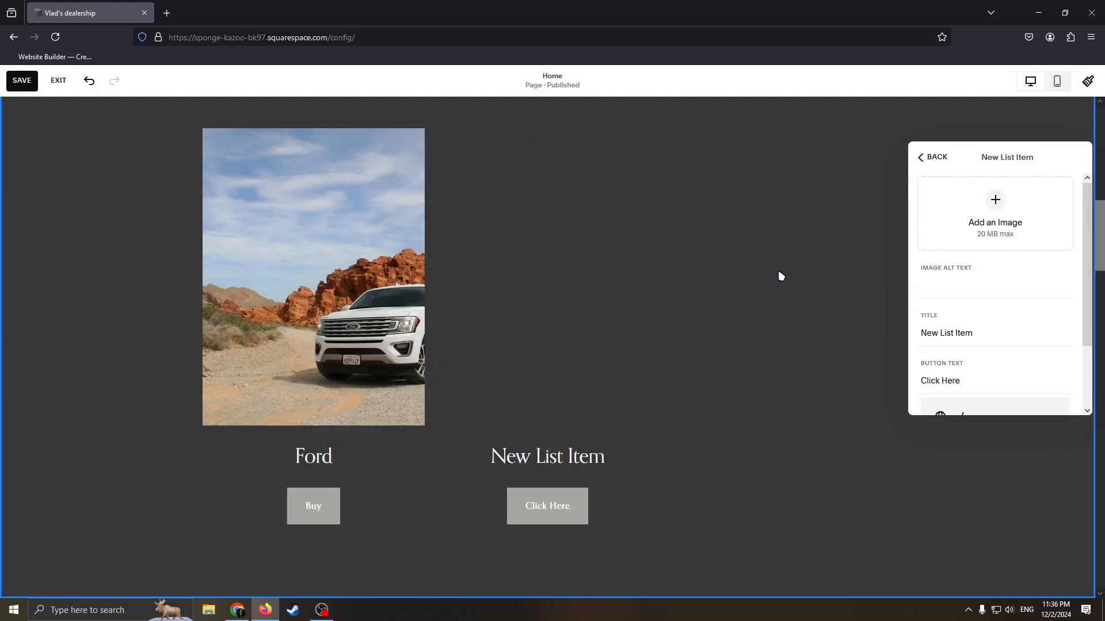
{"action": "left_click", "coordinate": [745, 293]}
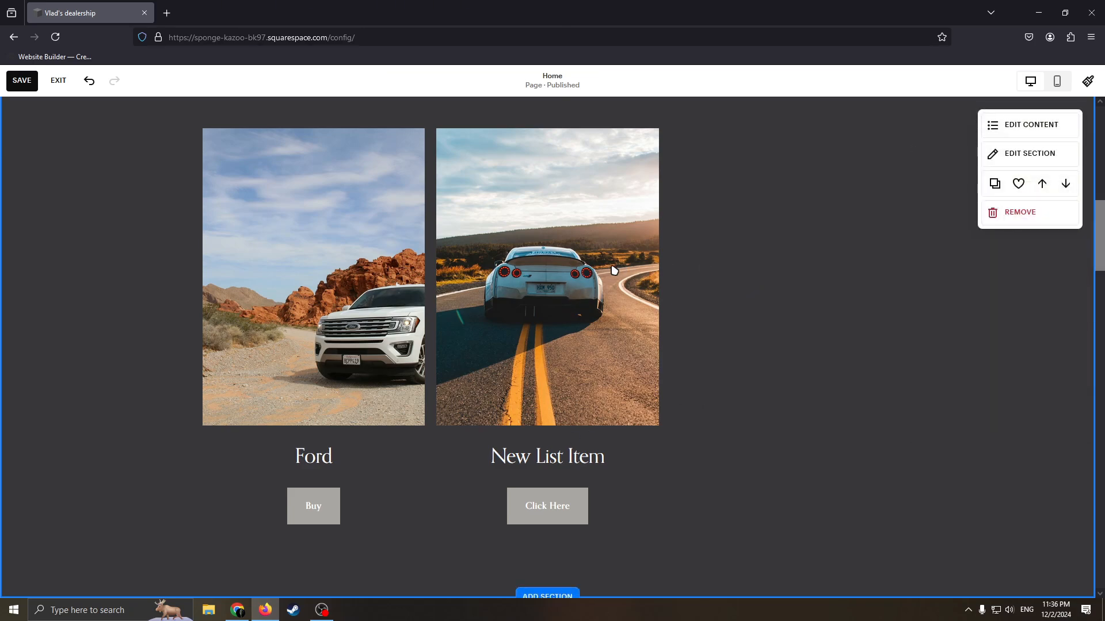
Review the home page layout from the hero banner through the Fan Favorites section and the section below it.
{"action": "scroll", "coordinate": [783, 348], "scroll_direction": "down", "scroll_amount": 5}
{"action": "scroll", "coordinate": [775, 362], "scroll_direction": "up", "scroll_amount": 15}
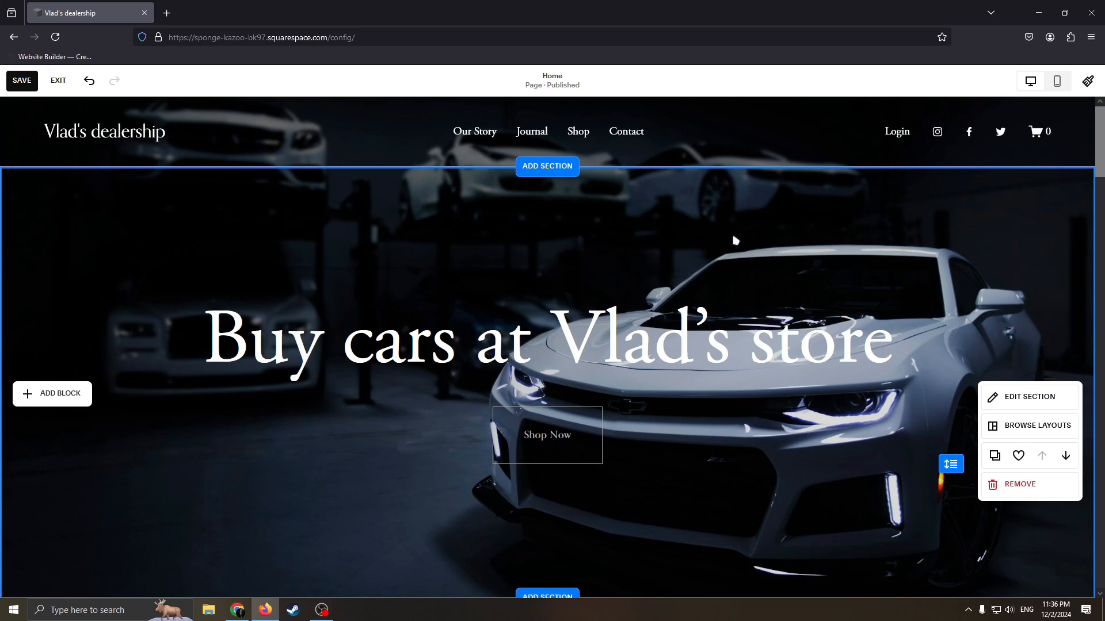
{"action": "scroll", "coordinate": [736, 241], "scroll_direction": "down", "scroll_amount": 2}
{"action": "scroll", "coordinate": [813, 234], "scroll_direction": "up", "scroll_amount": 3}
{"action": "scroll", "coordinate": [766, 294], "scroll_direction": "down", "scroll_amount": 3}
{"action": "scroll", "coordinate": [751, 323], "scroll_direction": "up", "scroll_amount": 3}
{"action": "scroll", "coordinate": [780, 321], "scroll_direction": "down", "scroll_amount": 4}
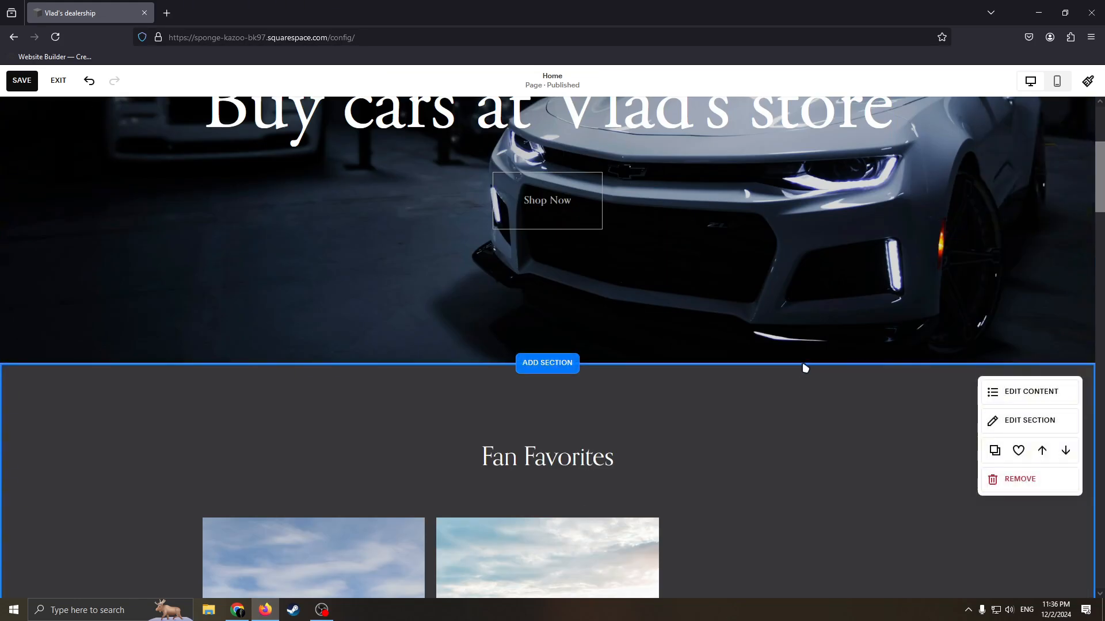
{"action": "scroll", "coordinate": [805, 368], "scroll_direction": "down", "scroll_amount": 12}
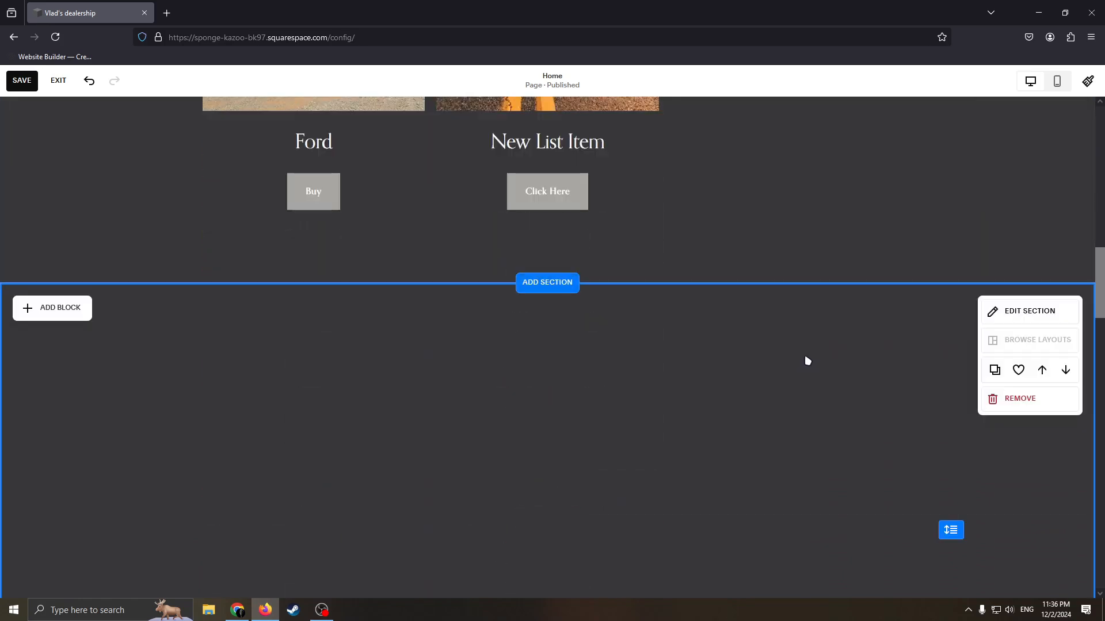
{"action": "scroll", "coordinate": [762, 264], "scroll_direction": "up", "scroll_amount": 7}
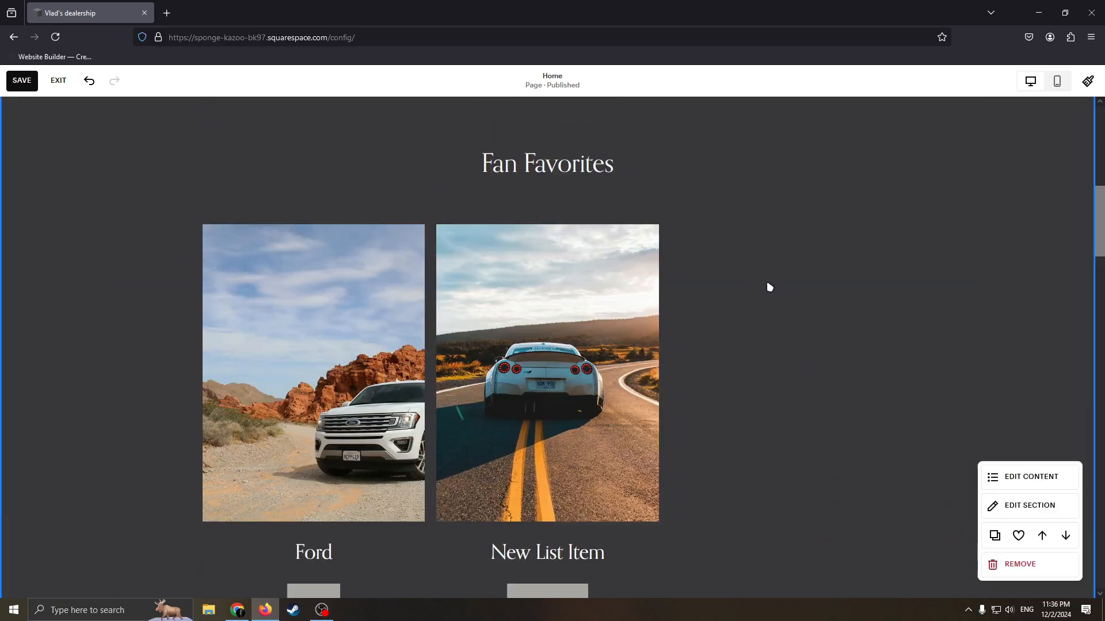
{"action": "scroll", "coordinate": [745, 337], "scroll_direction": "down", "scroll_amount": 6}
{"action": "scroll", "coordinate": [738, 326], "scroll_direction": "up", "scroll_amount": 15}
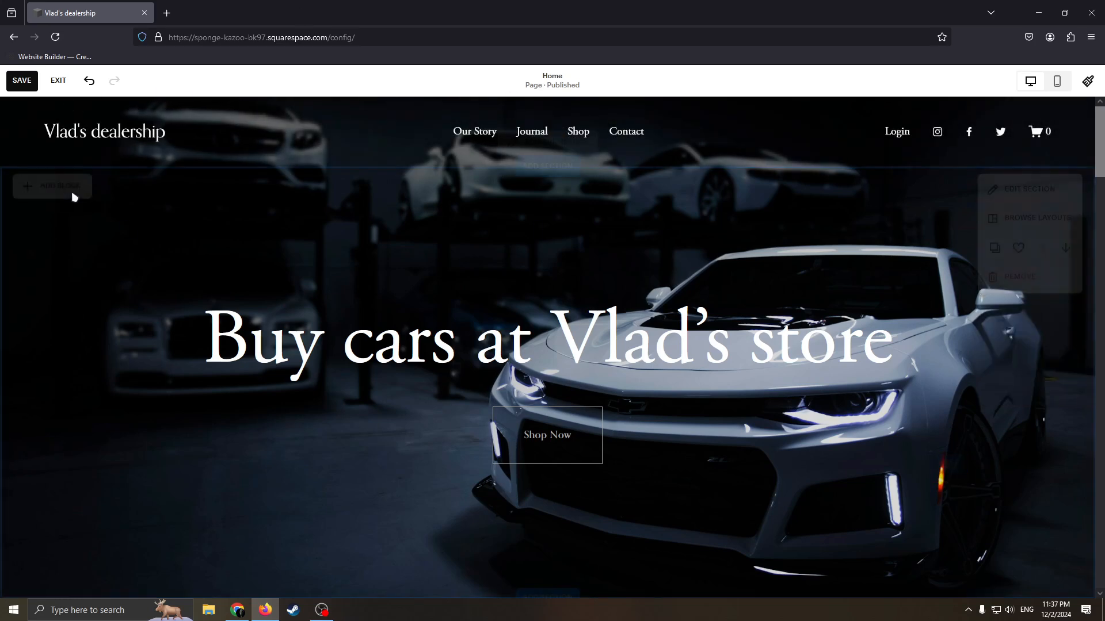
Save the home page changes and exit the page editor.
{"action": "left_click", "coordinate": [22, 81]}
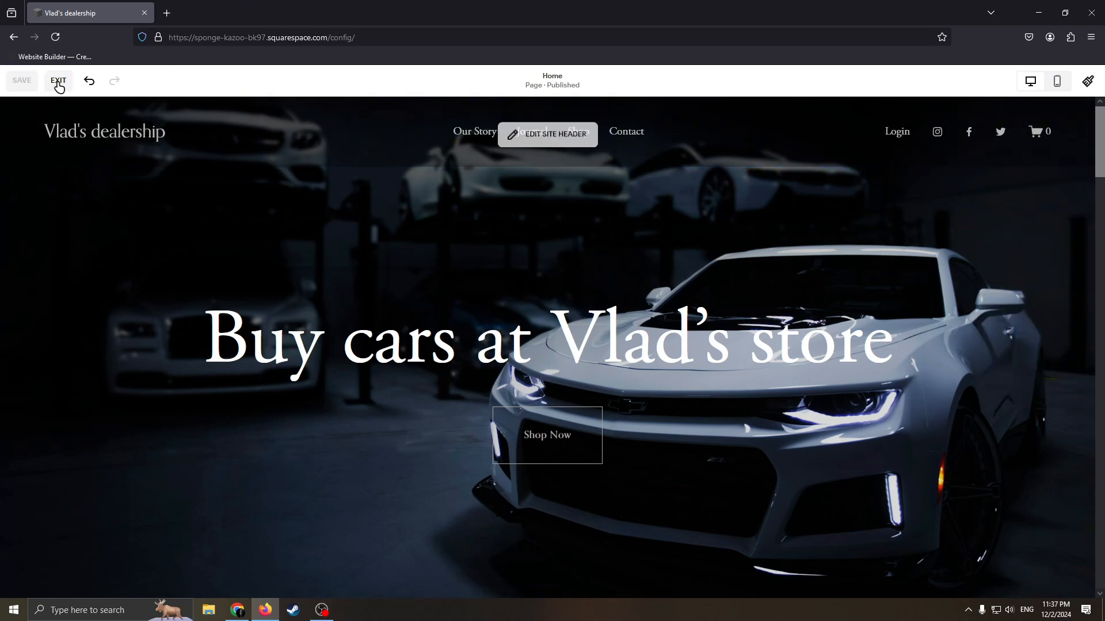
{"action": "left_click", "coordinate": [58, 80]}
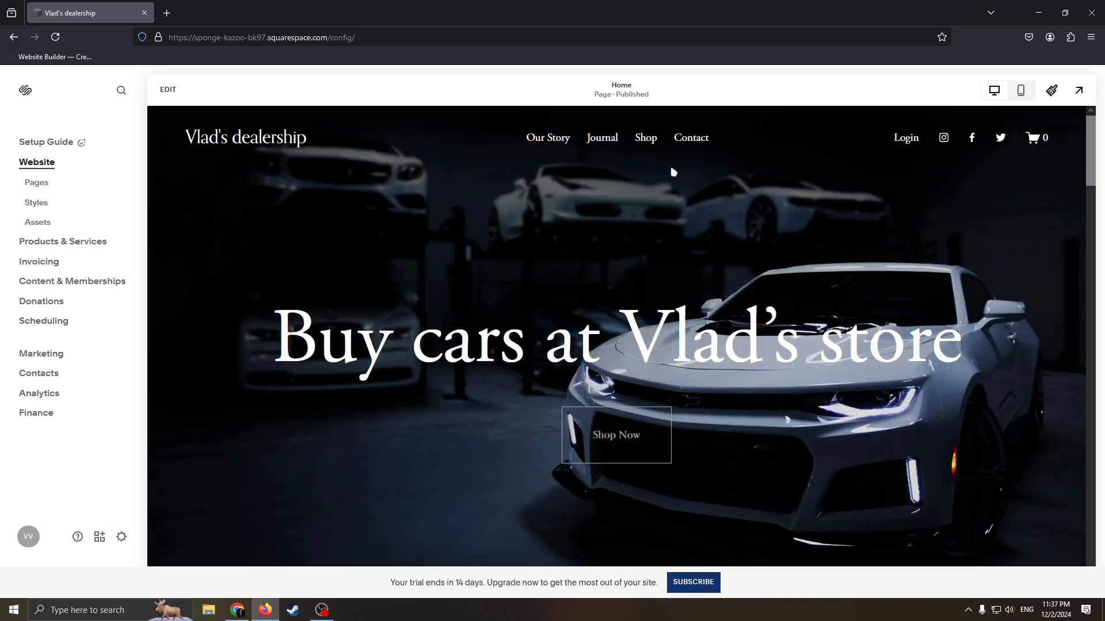
Examine the subscription plans with their monthly prices and core features, and close the plan selection without subscribing.
{"action": "left_click", "coordinate": [692, 582]}
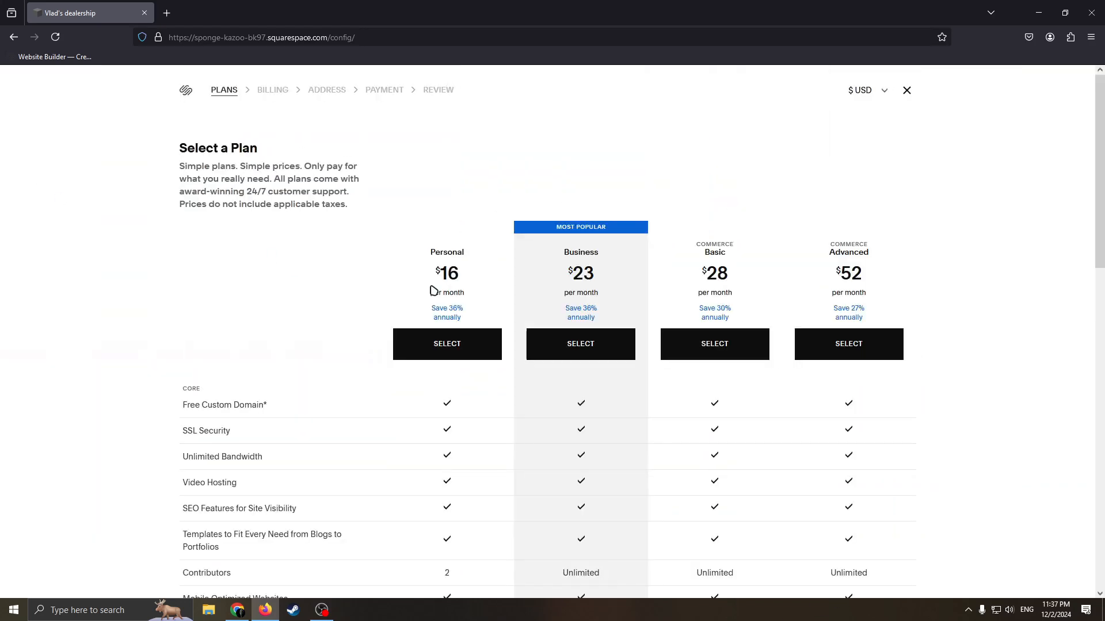
{"action": "scroll", "coordinate": [776, 380], "scroll_direction": "down", "scroll_amount": 1}
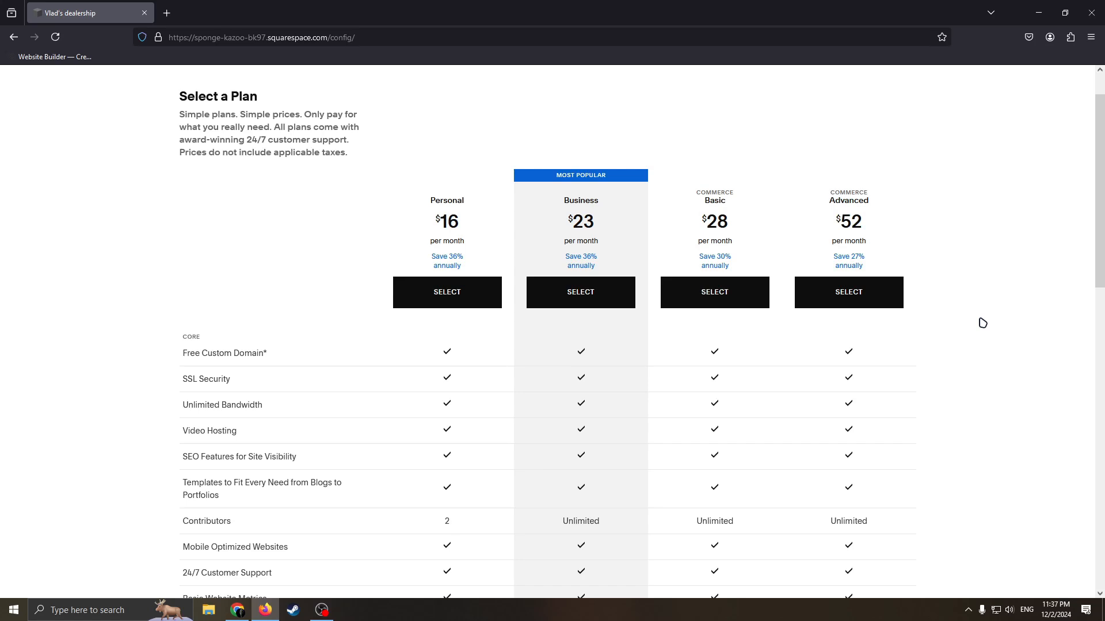
{"action": "scroll", "coordinate": [1070, 95], "scroll_direction": "up", "scroll_amount": 1}
{"action": "left_click", "coordinate": [906, 92]}
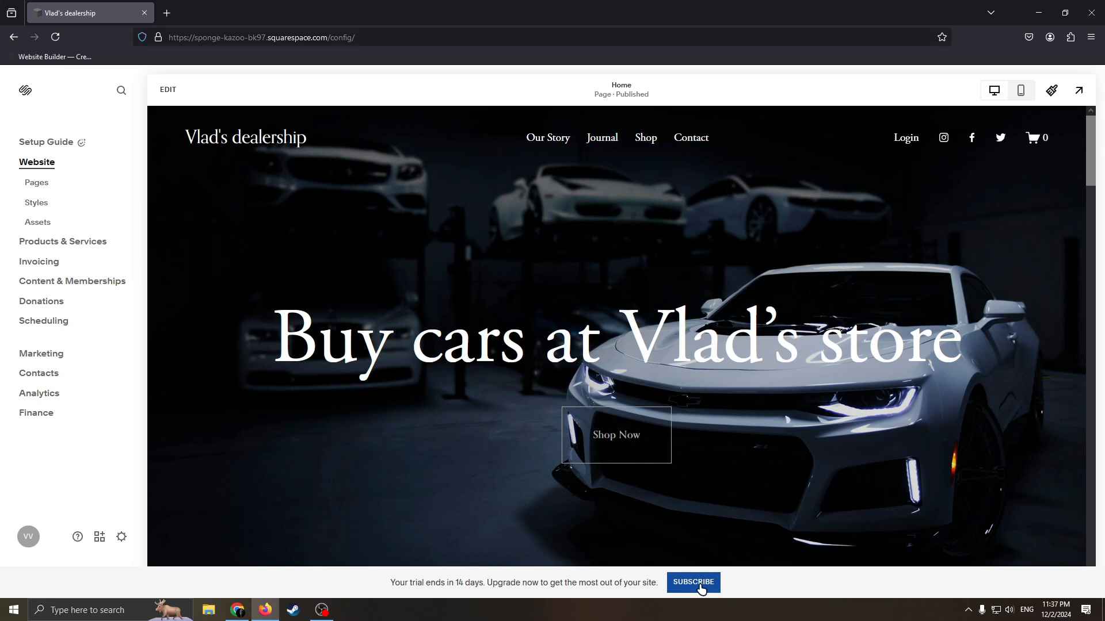
Examine the saved home page's hero banner and Fan Favorites section in the site preview.
{"action": "scroll", "coordinate": [801, 446], "scroll_direction": "down", "scroll_amount": 5}
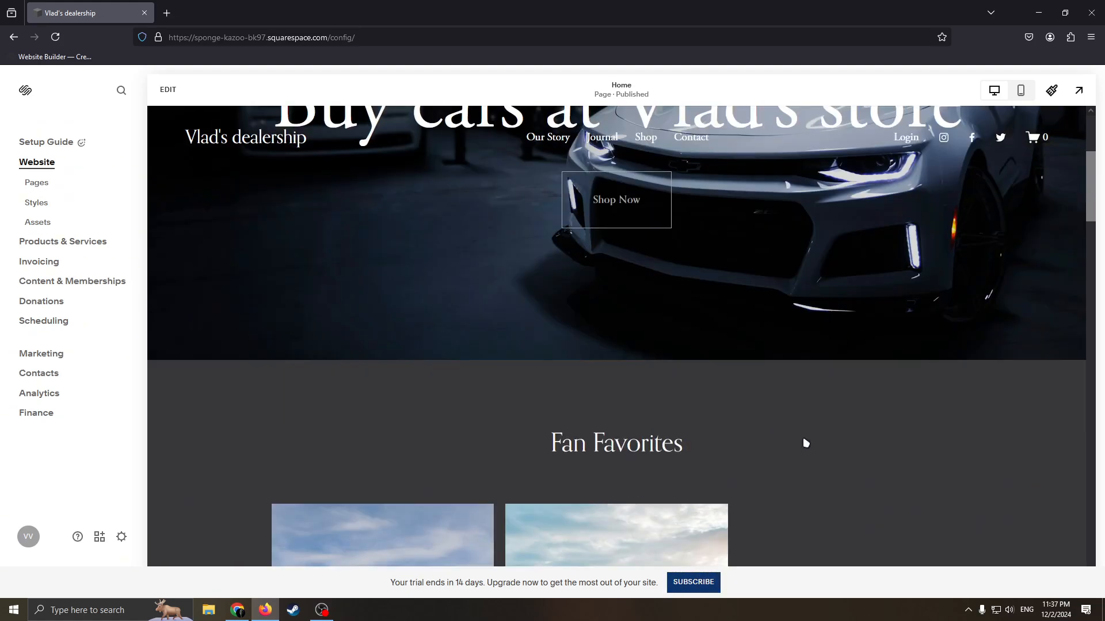
{"action": "scroll", "coordinate": [791, 401], "scroll_direction": "up", "scroll_amount": 5}
{"action": "scroll", "coordinate": [791, 401], "scroll_direction": "down", "scroll_amount": 1}
{"action": "scroll", "coordinate": [782, 392], "scroll_direction": "up", "scroll_amount": 1}
{"action": "scroll", "coordinate": [768, 372], "scroll_direction": "down", "scroll_amount": 5}
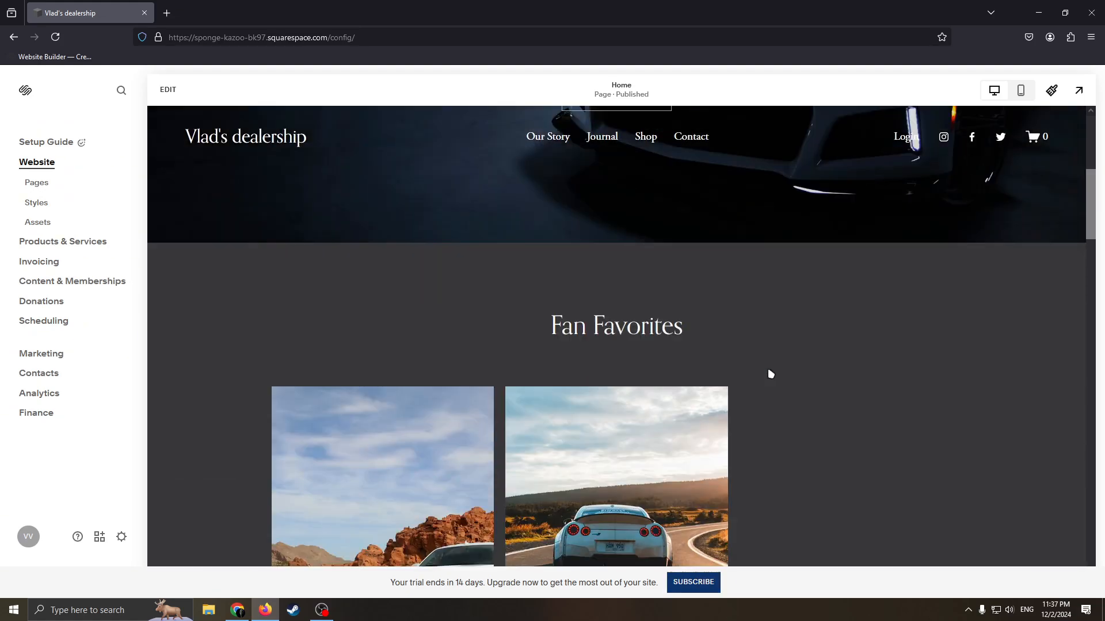
{"action": "scroll", "coordinate": [748, 357], "scroll_direction": "up", "scroll_amount": 5}
{"action": "scroll", "coordinate": [725, 333], "scroll_direction": "down", "scroll_amount": 5}
{"action": "scroll", "coordinate": [724, 334], "scroll_direction": "up", "scroll_amount": 5}
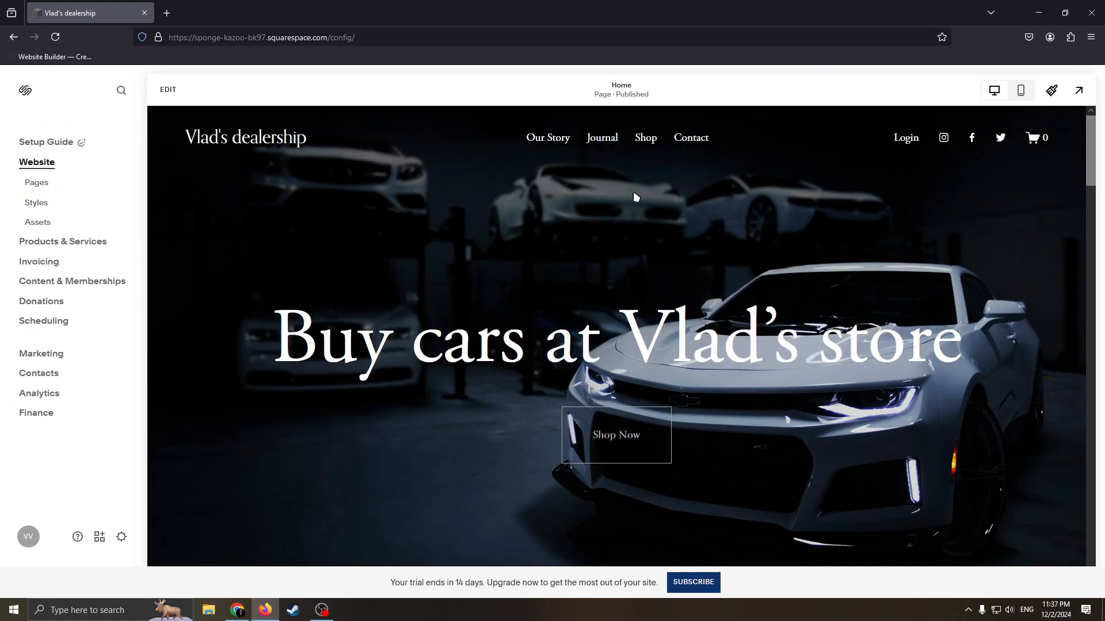